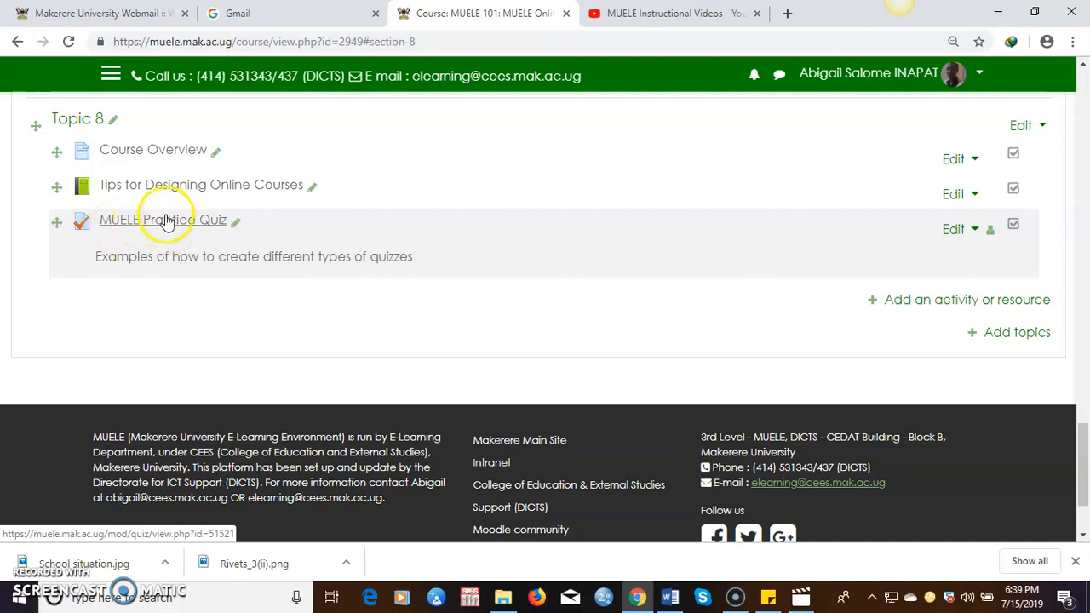
Open the MUELE Practice Quiz in Topic 8 and go to its quiz editing page.
left_click(168, 221)
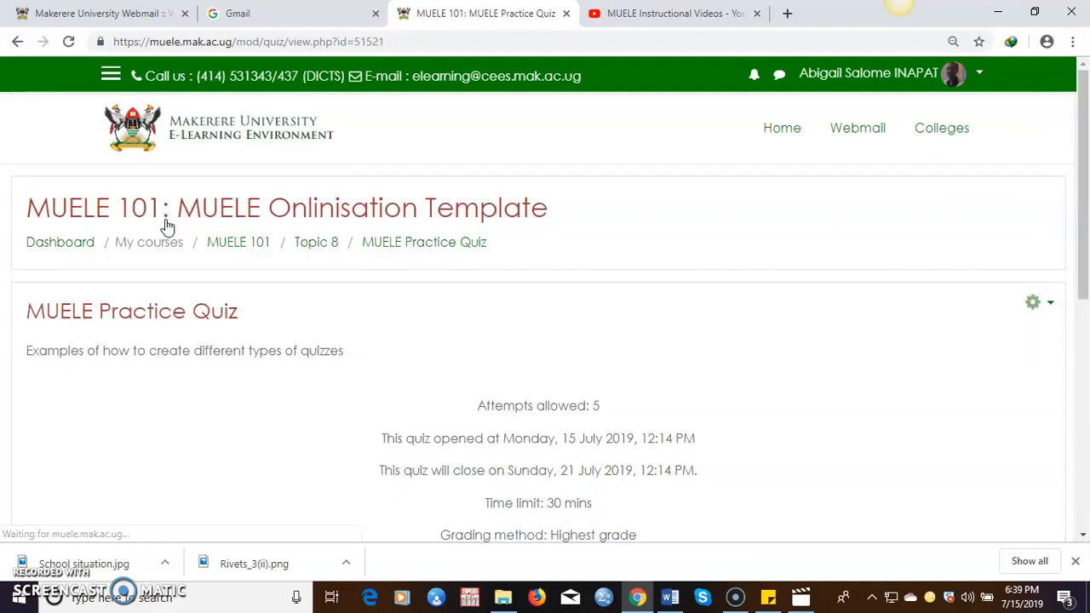
scroll(164, 225, "down", 4)
mouse_move(1083, 356)
left_mouse_down()
mouse_move(1084, 330)
mouse_move(1087, 377)
left_mouse_up()
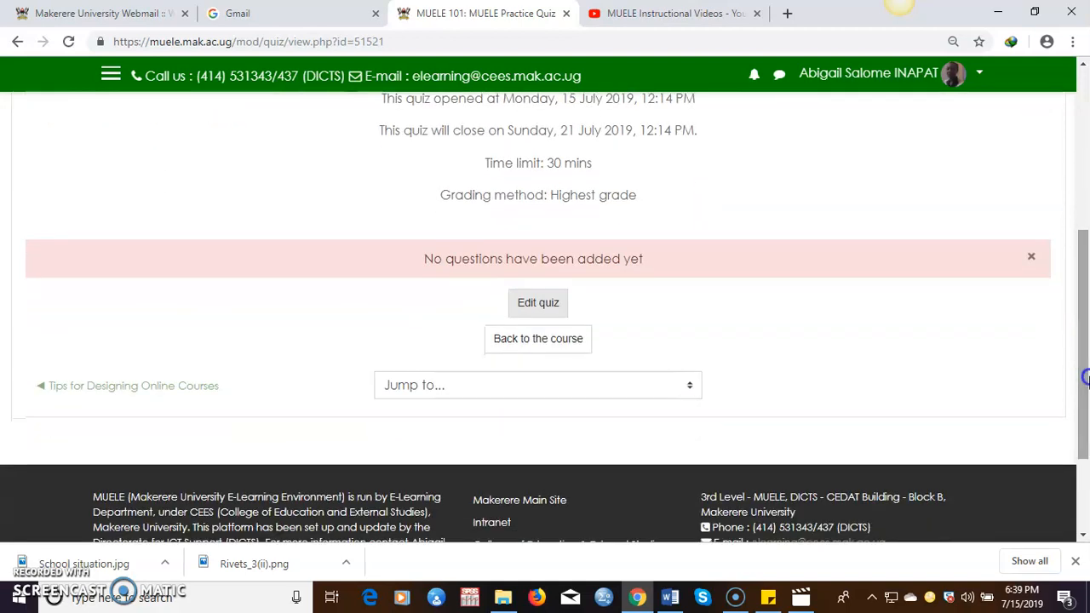
left_click(537, 303)
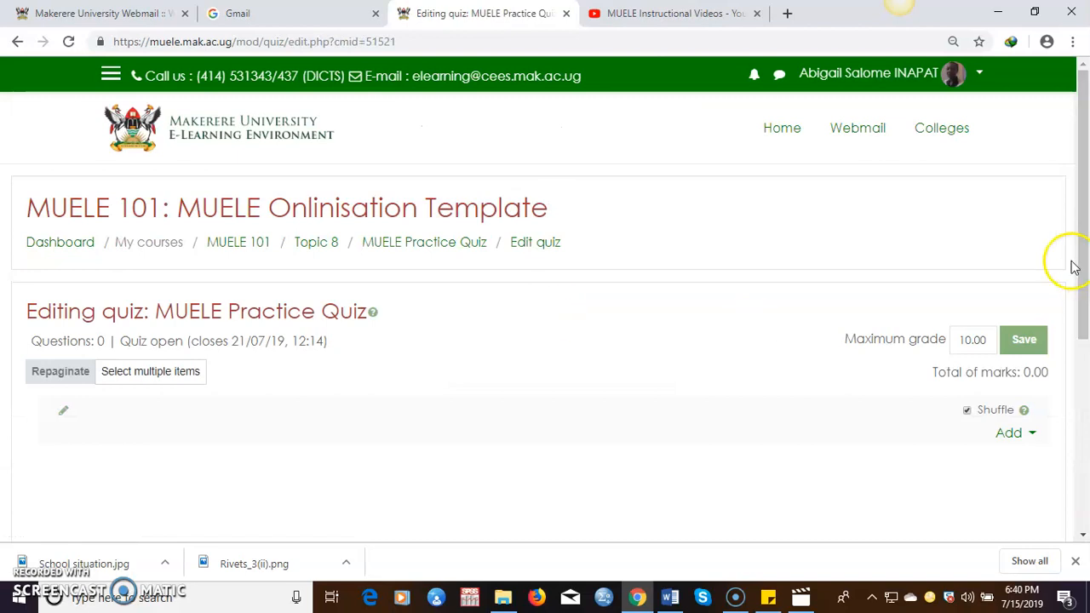
left_click_drag(1085, 234, 1086, 323)
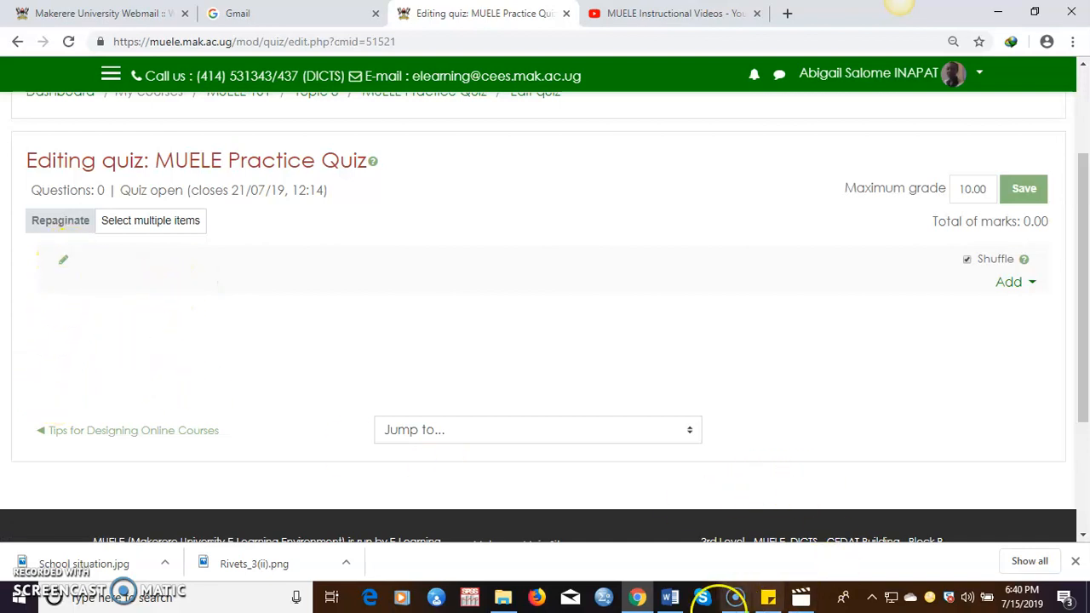
Copy the essay question with its heading from the Quiz examples document in Word, and return to the quiz in Chrome.
left_click(668, 596)
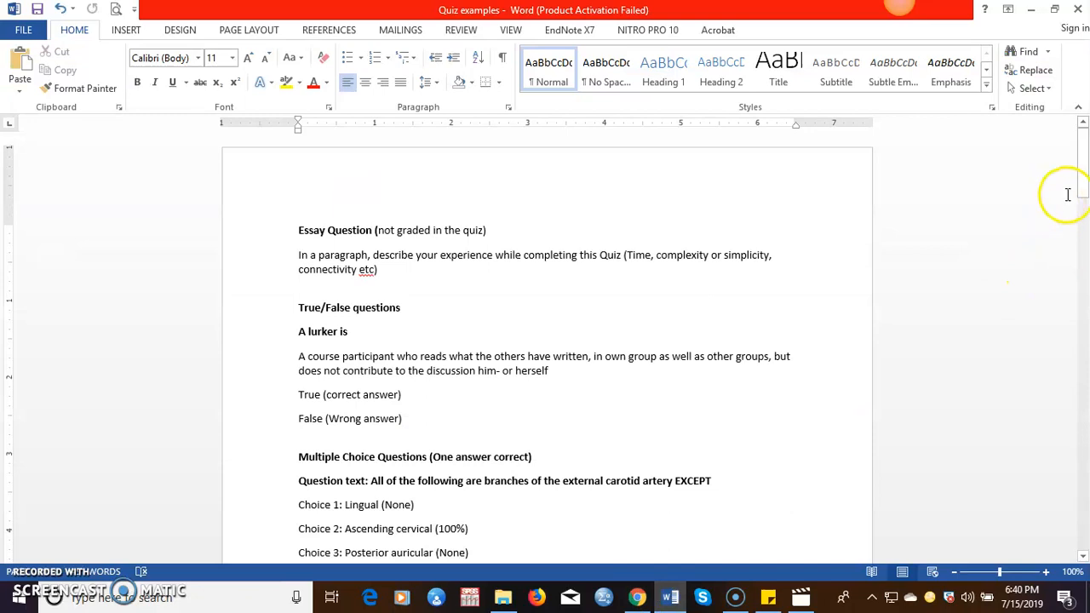
left_click_drag(1083, 178, 1082, 193)
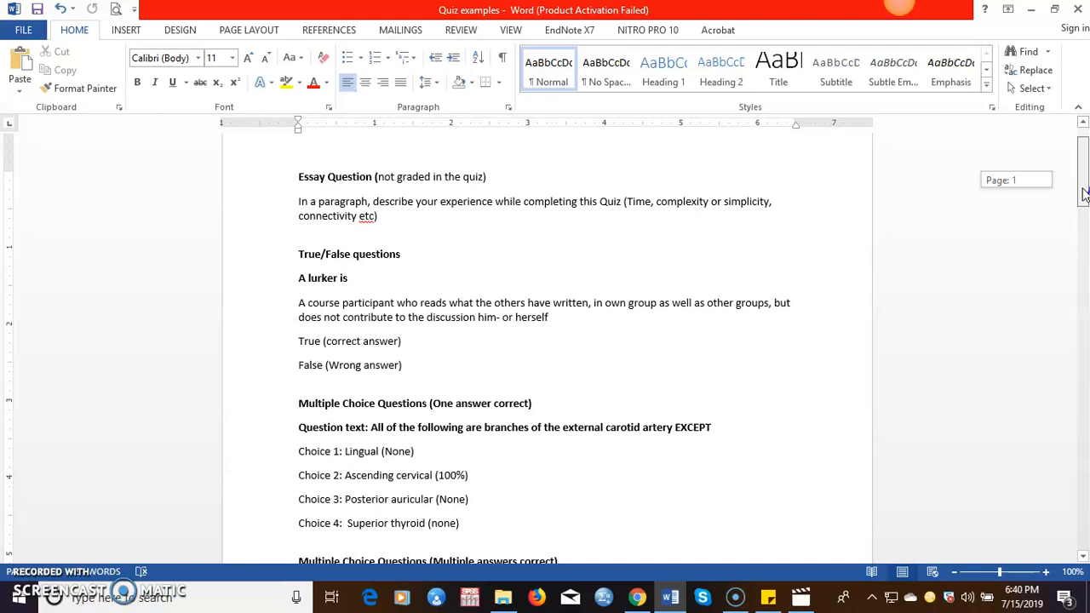
left_click_drag(1082, 192, 1083, 169)
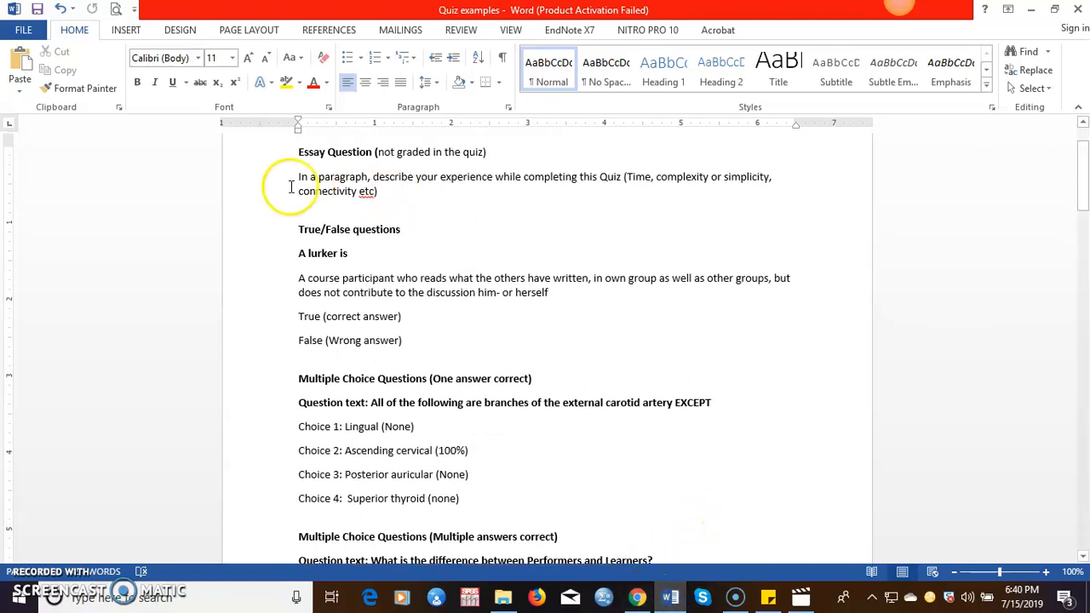
left_click_drag(297, 151, 379, 195)
key("ctrl+c")
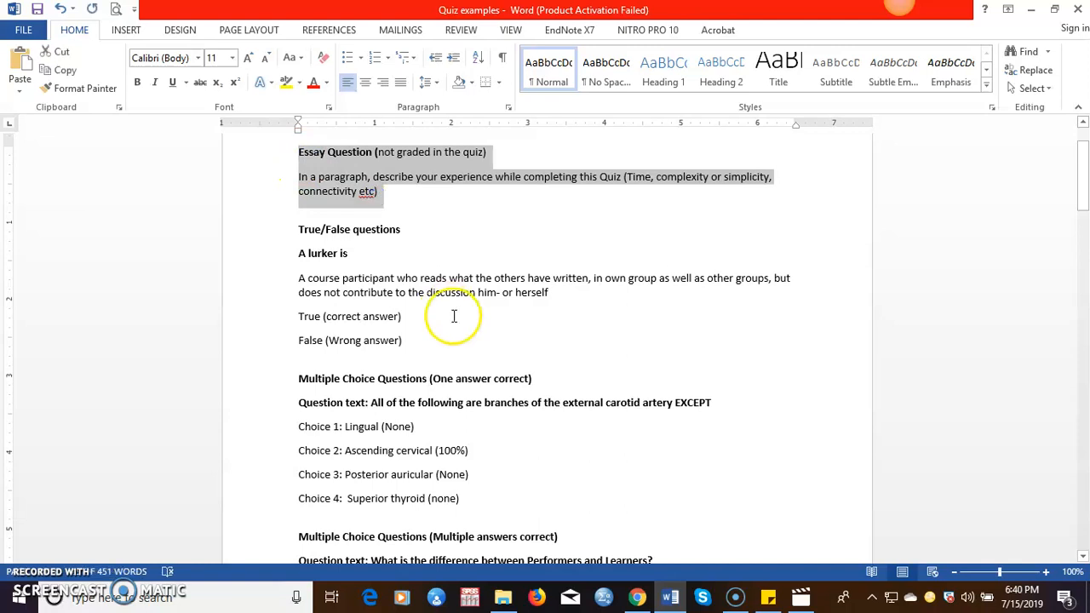
left_click(637, 599)
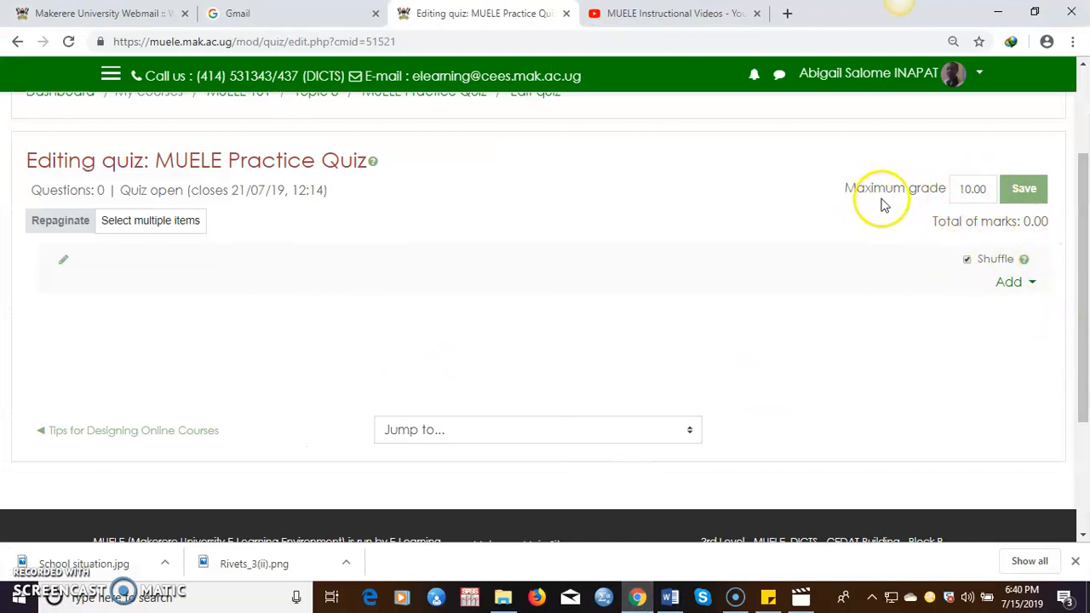
left_click(988, 189)
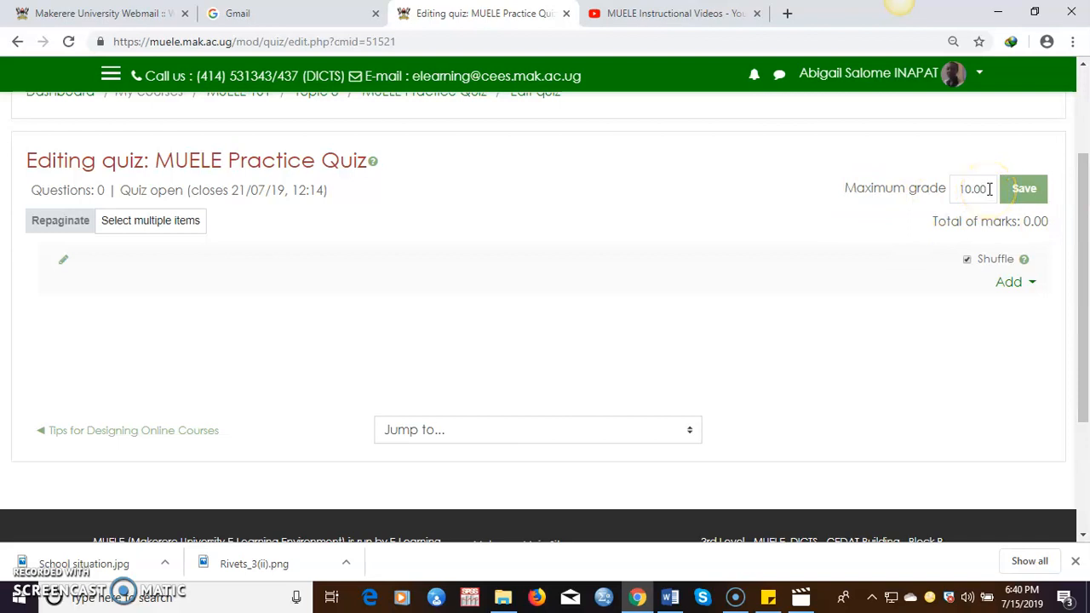
left_click(988, 189)
left_click(985, 189)
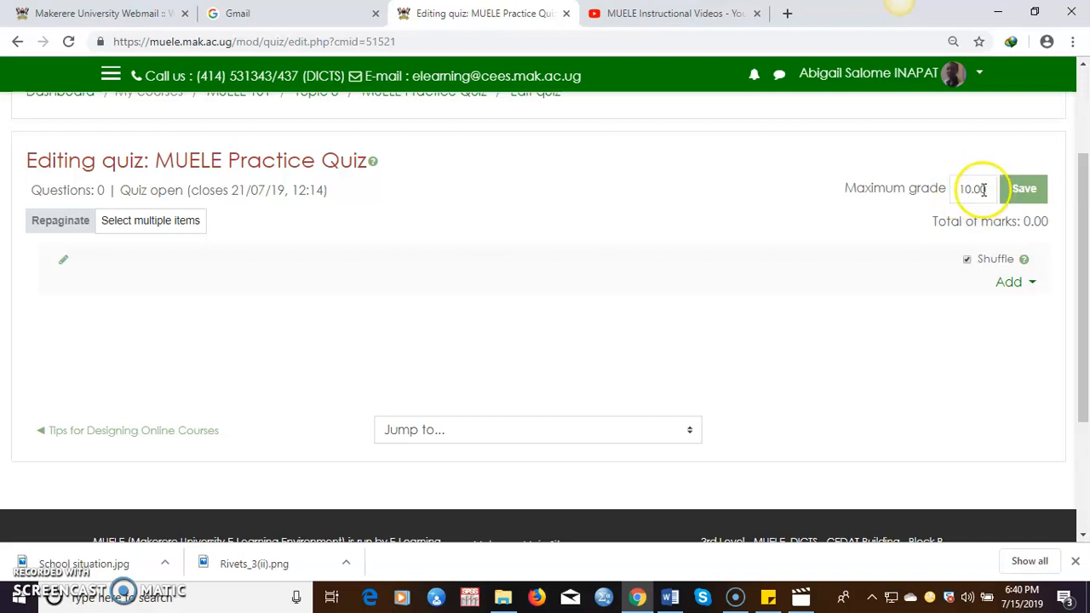
Add a new question of the Essay type to the quiz.
left_click(1032, 284)
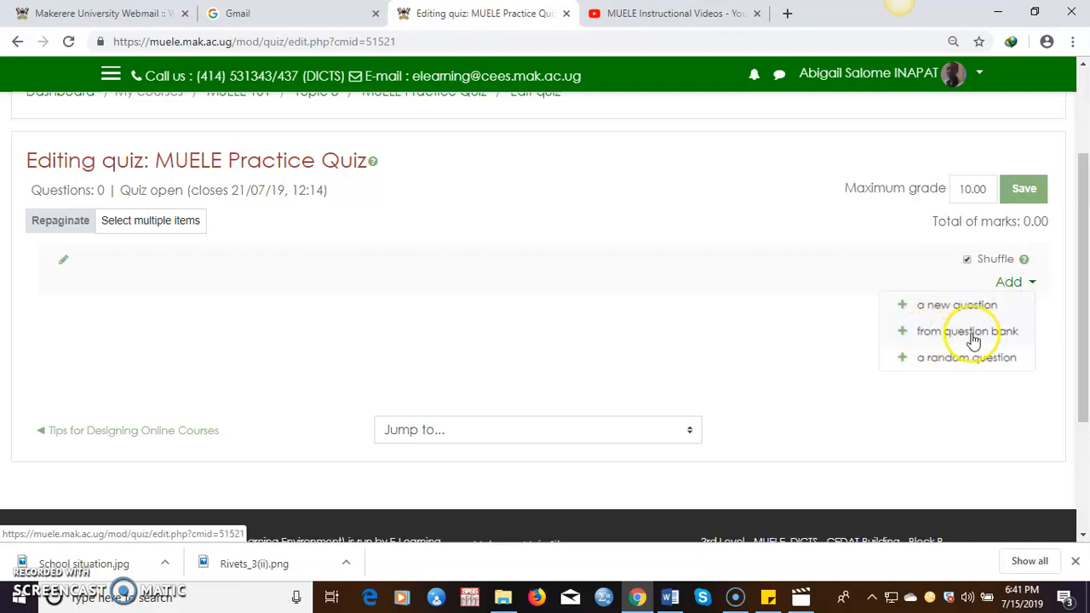
left_click(937, 304)
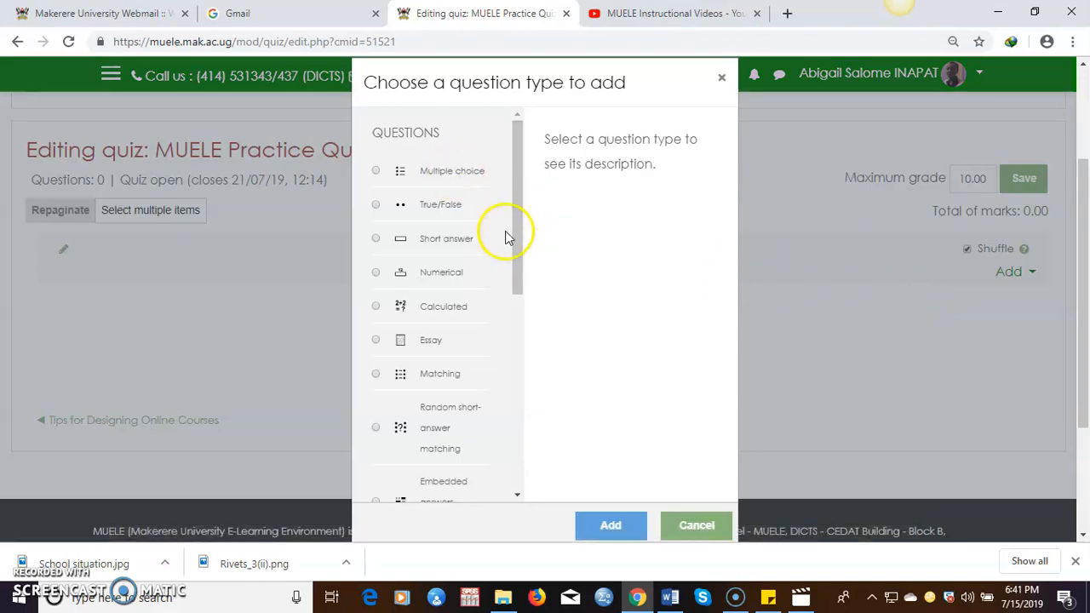
left_click_drag(517, 241, 516, 260)
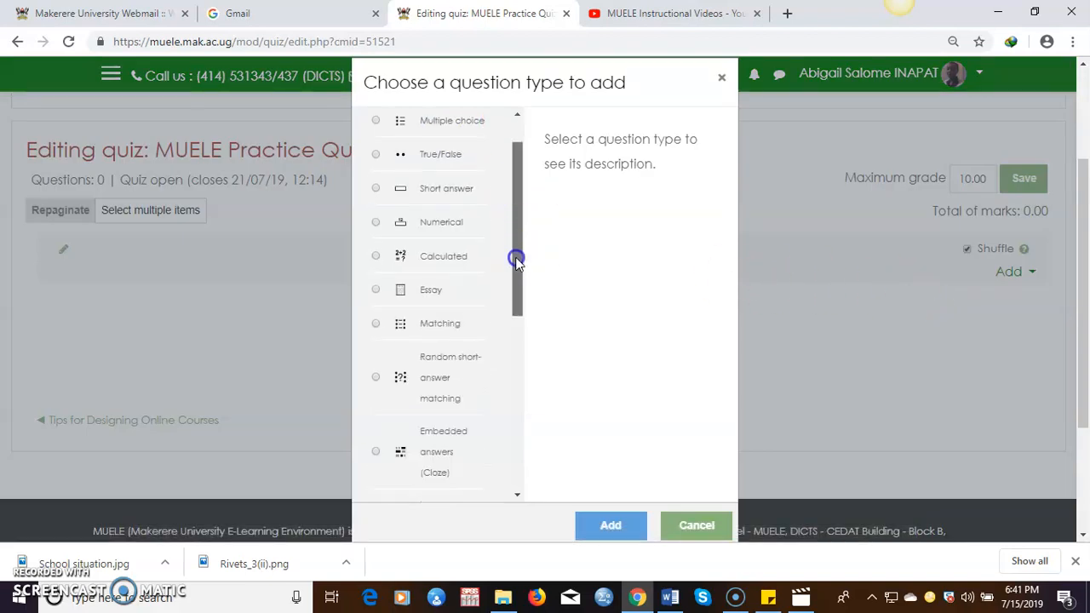
left_click(377, 291)
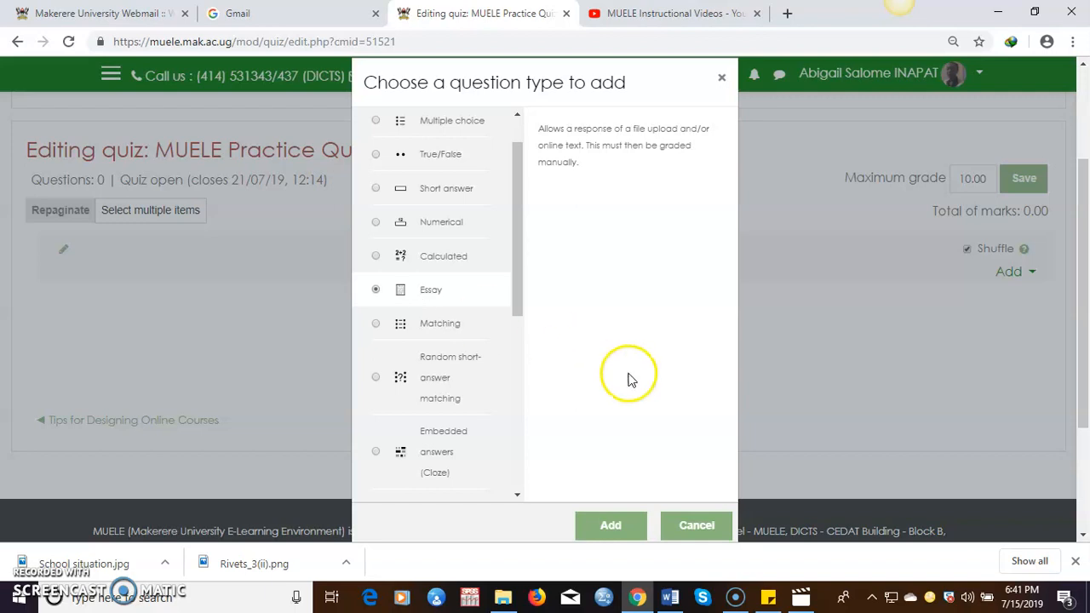
left_click(606, 526)
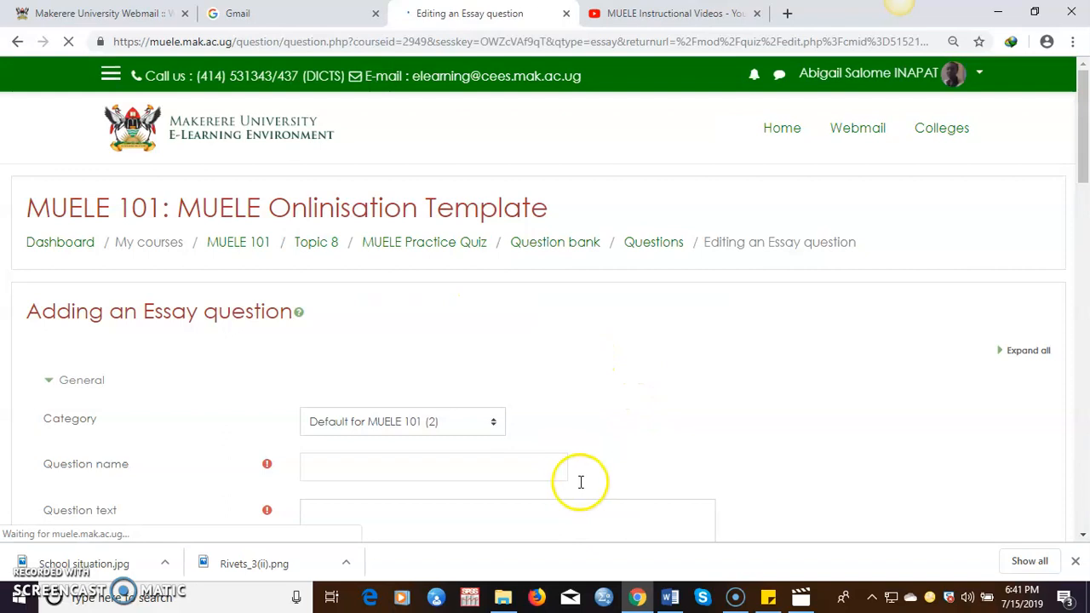
Name the question "Question 1", paste the copied essay question as plain text into the question text, and remove its heading line.
left_click_drag(1083, 145, 1074, 219)
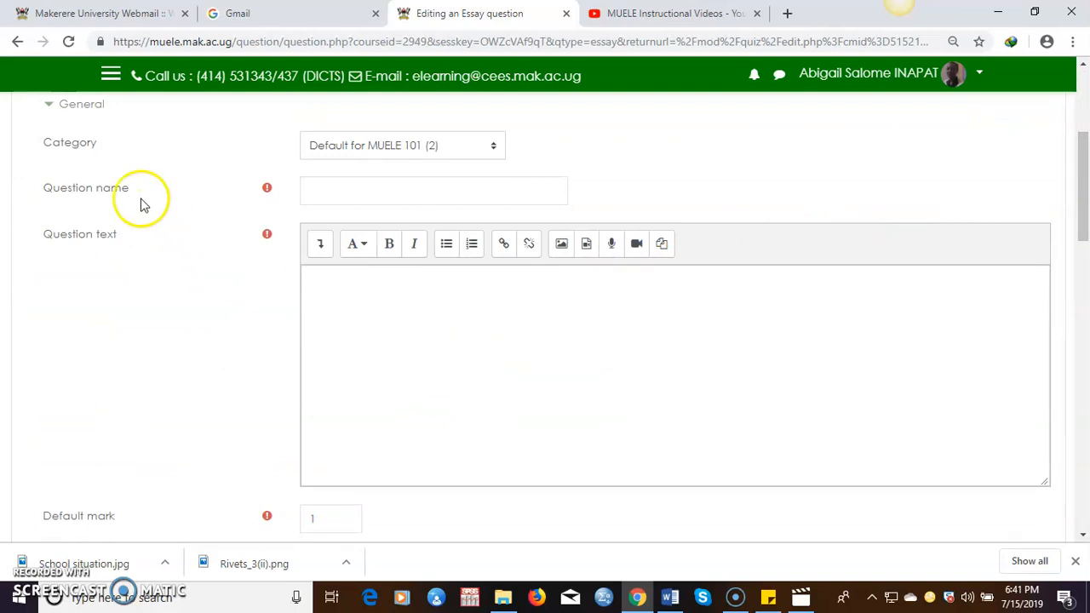
left_click(328, 187)
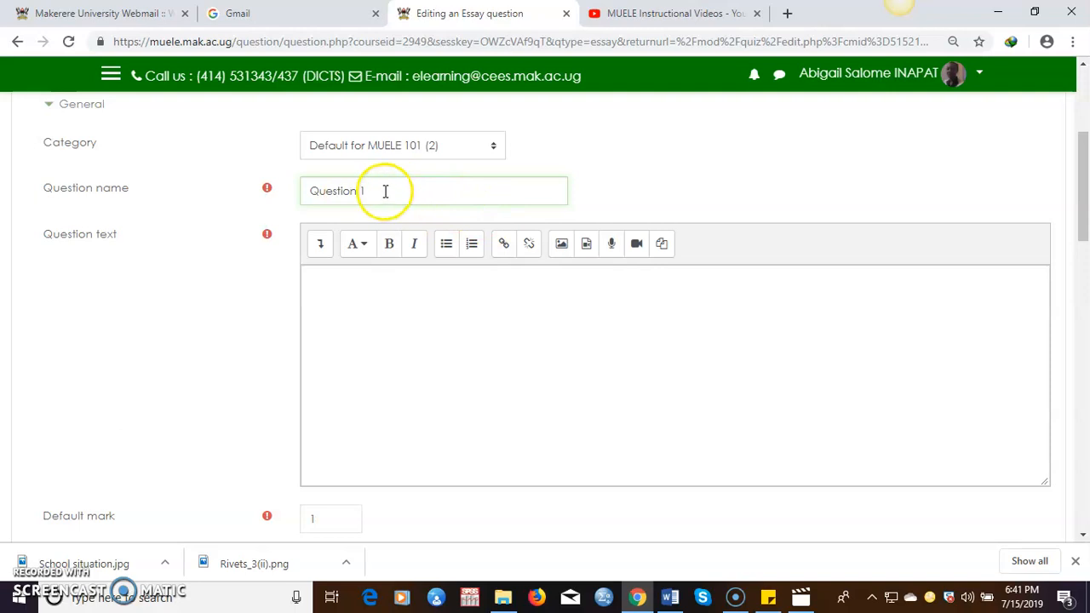
right_click(356, 308)
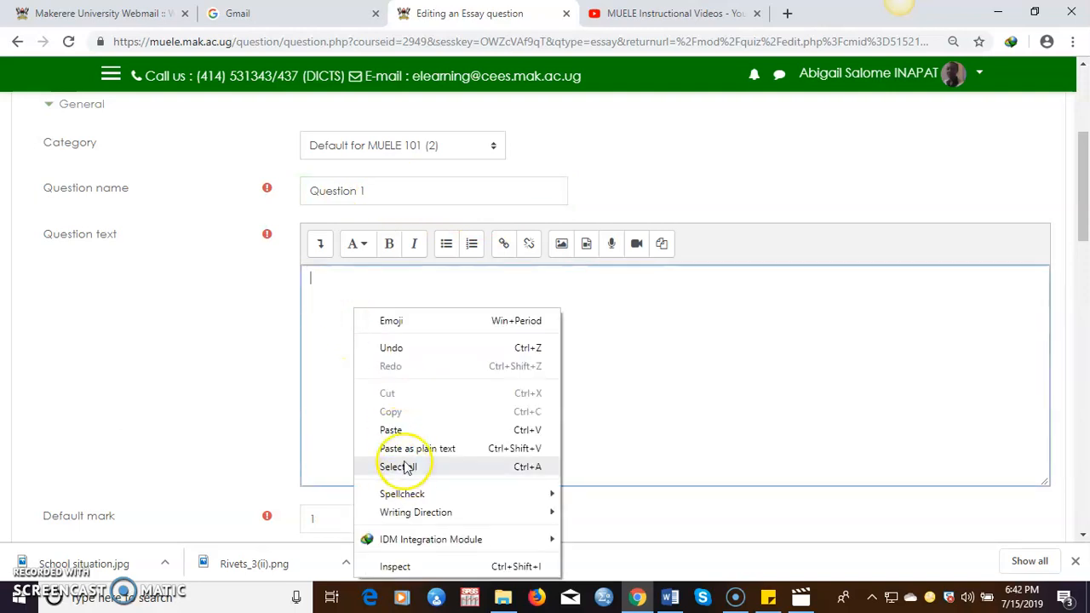
left_click(404, 448)
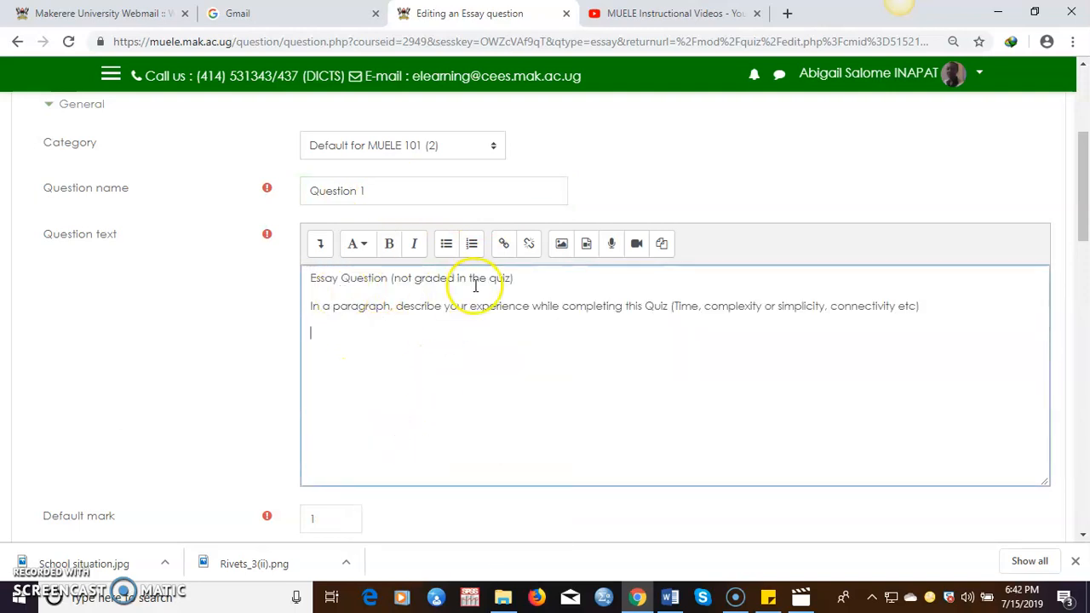
left_click_drag(521, 277, 289, 280)
key("BackSpace")
key("Delete")
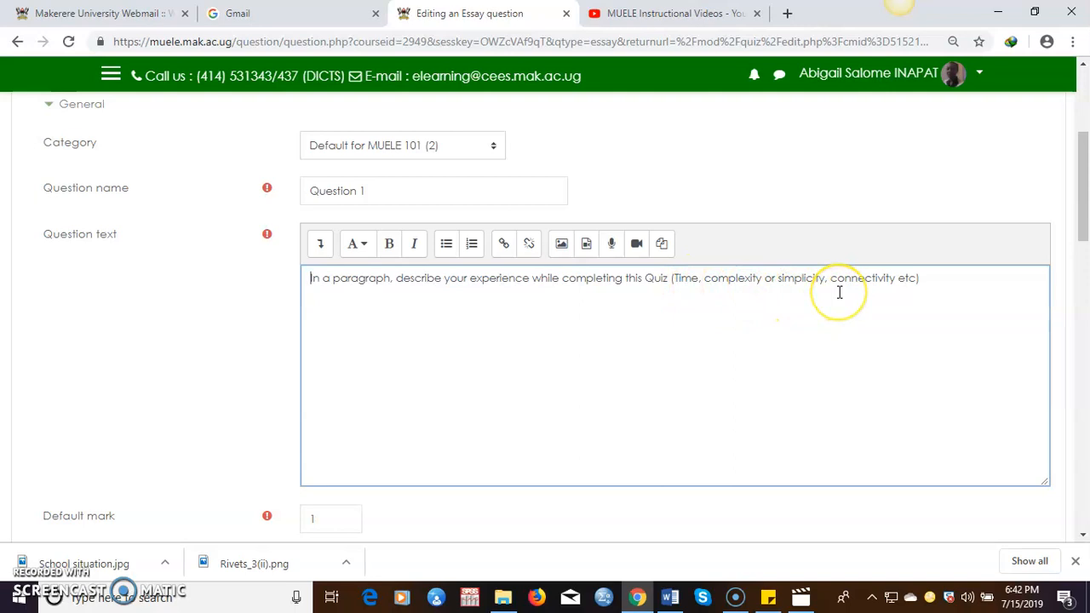
Set the default mark to 5 and enter "This question will be graded manually" as the general feedback.
left_click_drag(1083, 206, 1083, 234)
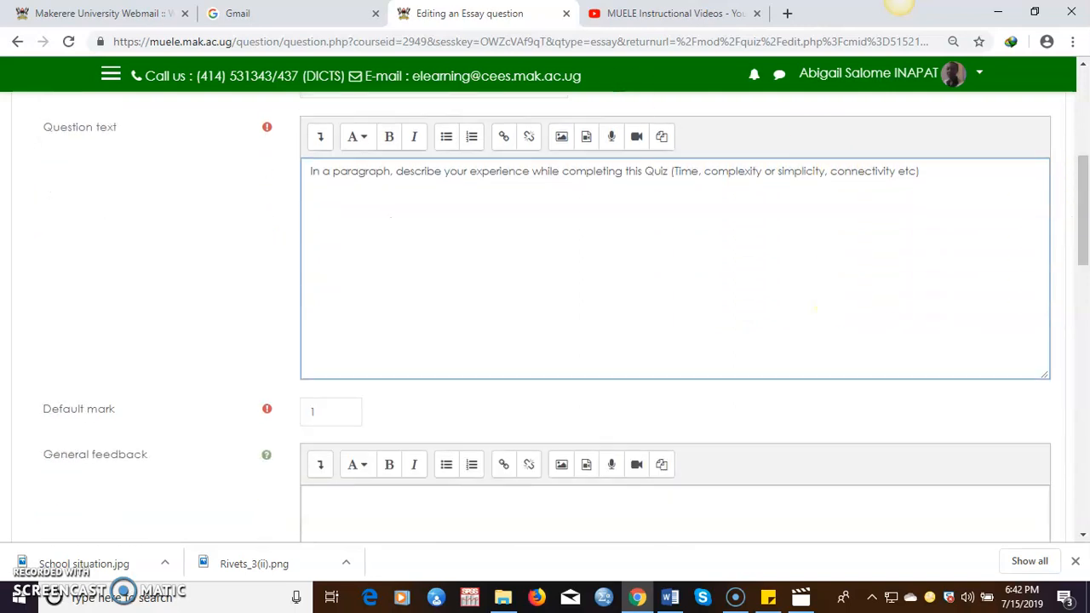
left_click(344, 205)
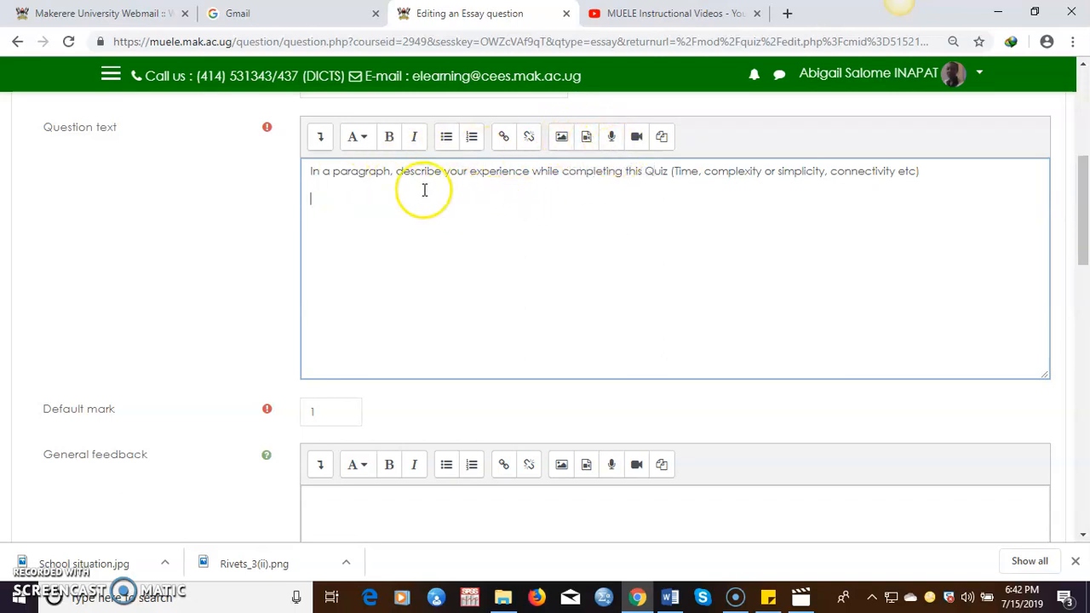
left_click_drag(1083, 259, 1082, 268)
left_click(315, 356)
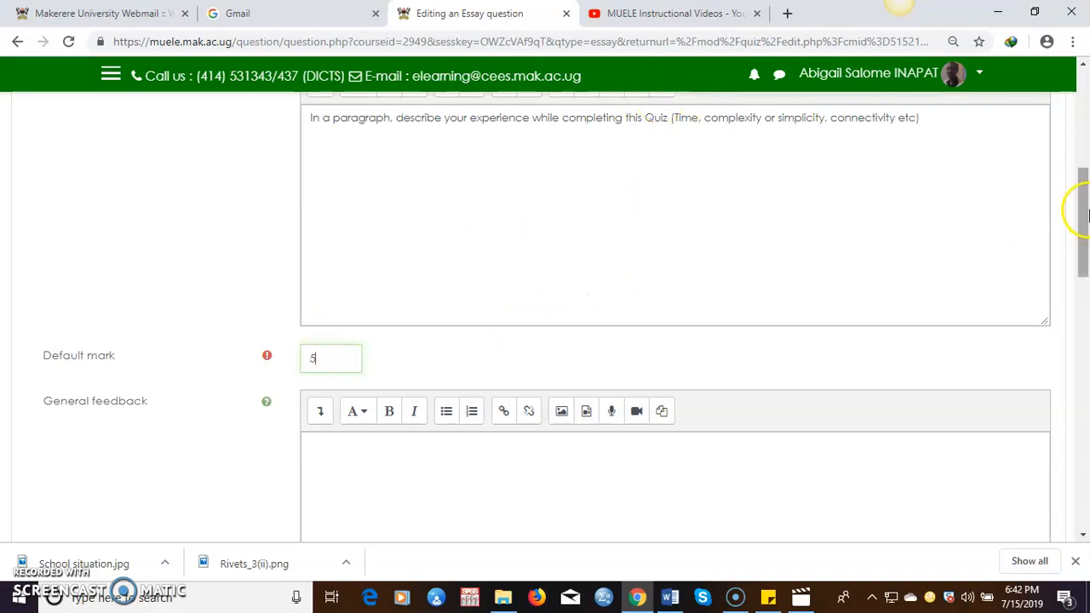
left_click_drag(1079, 214, 1083, 264)
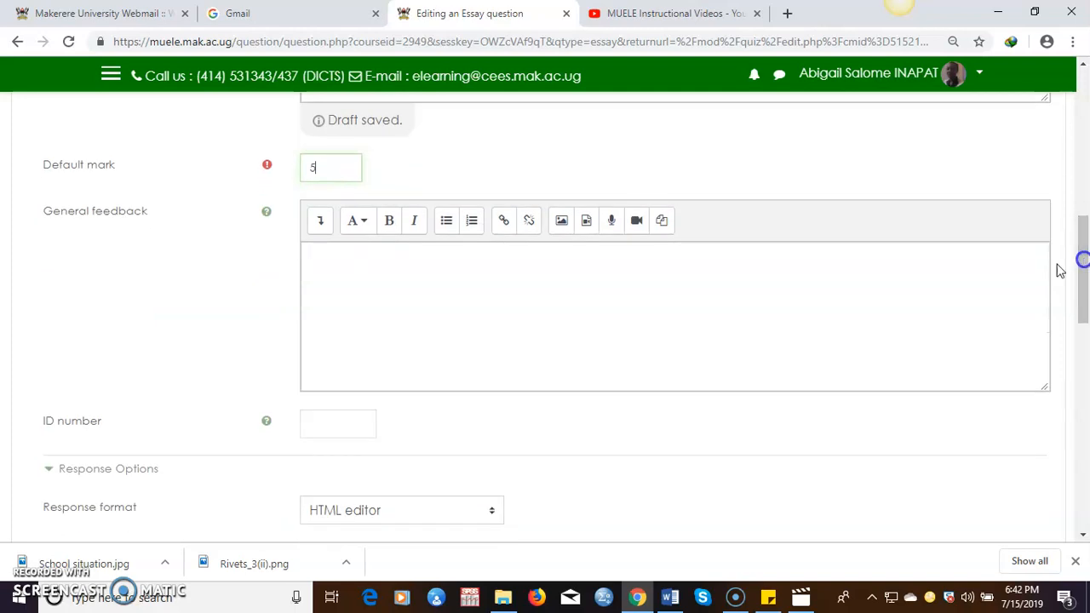
left_click(380, 311)
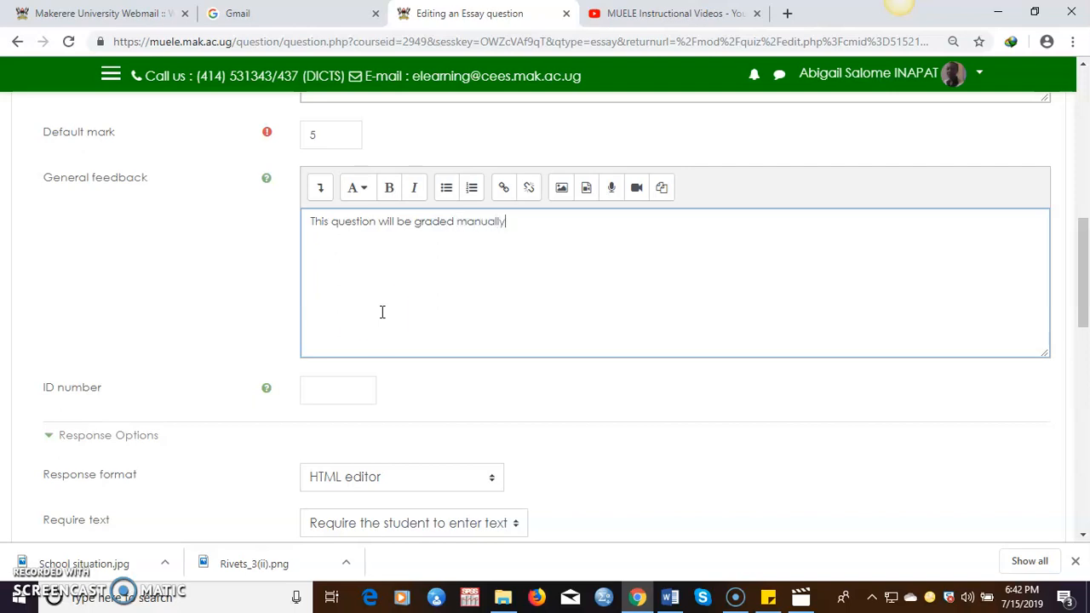
Set the response input box size to 40 lines and save the essay question.
left_click_drag(1078, 301, 1078, 348)
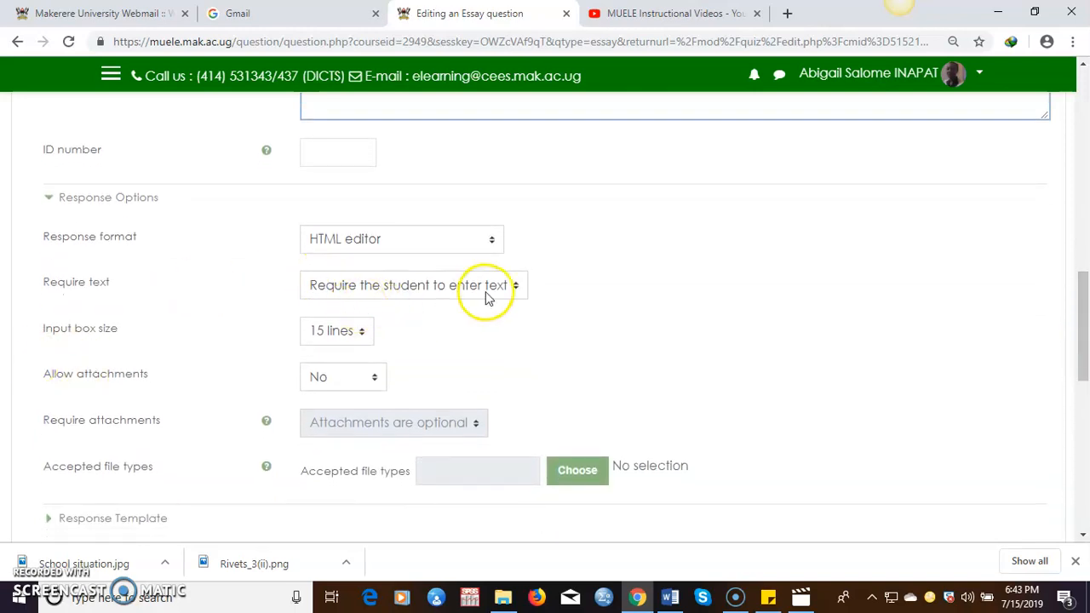
left_click(362, 337)
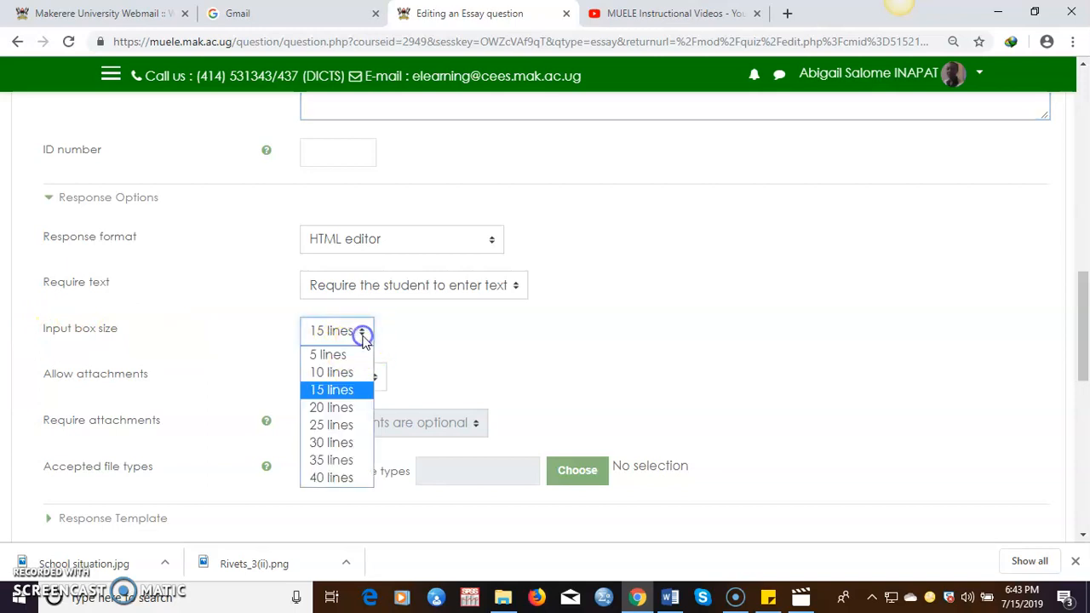
left_click(327, 479)
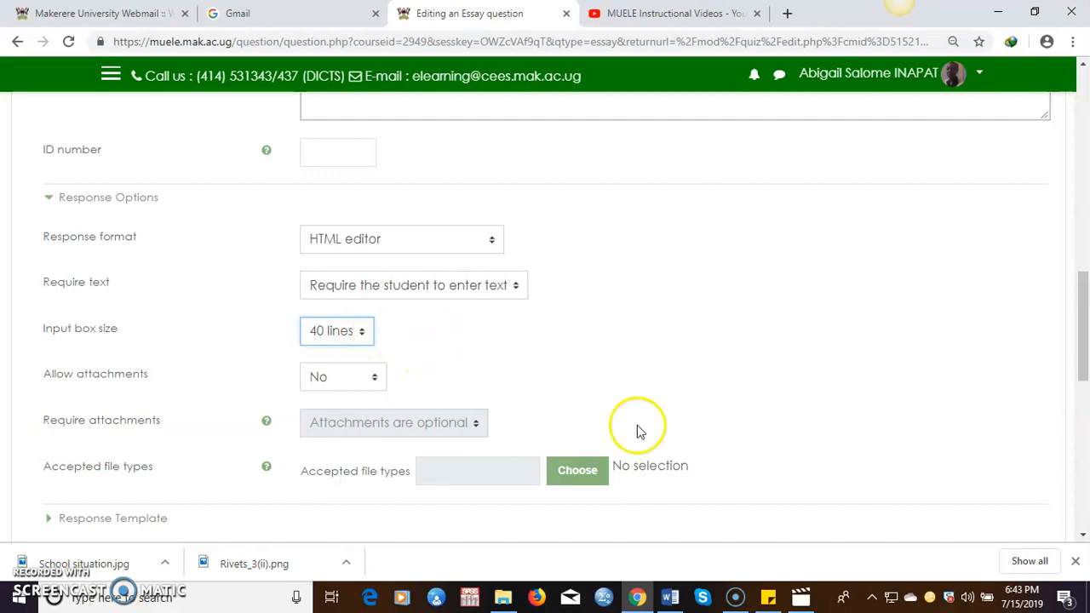
left_click_drag(1085, 330, 1085, 442)
left_click(348, 184)
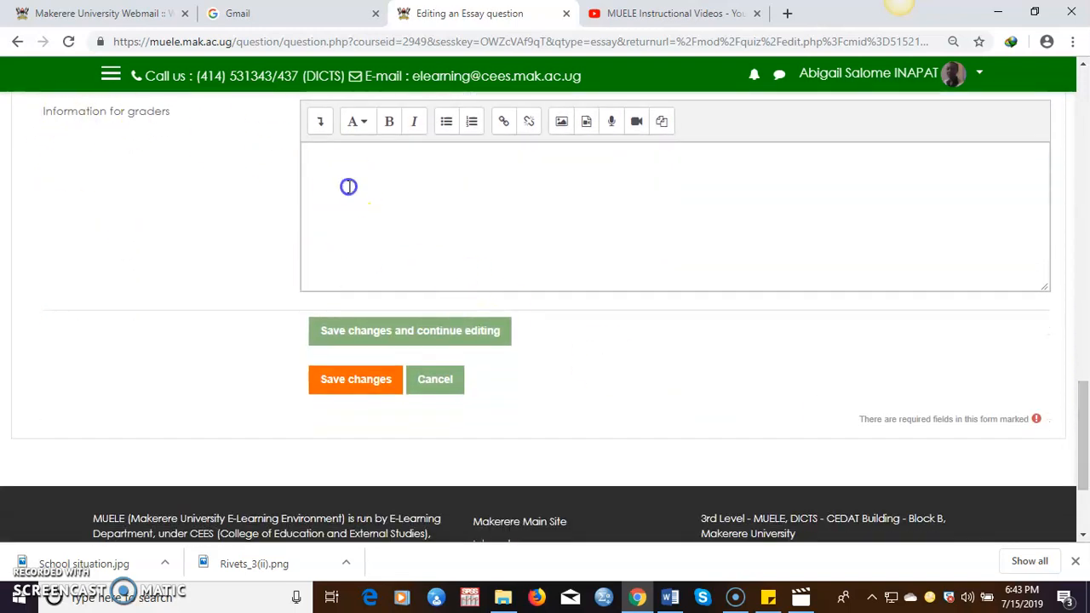
left_click(364, 382)
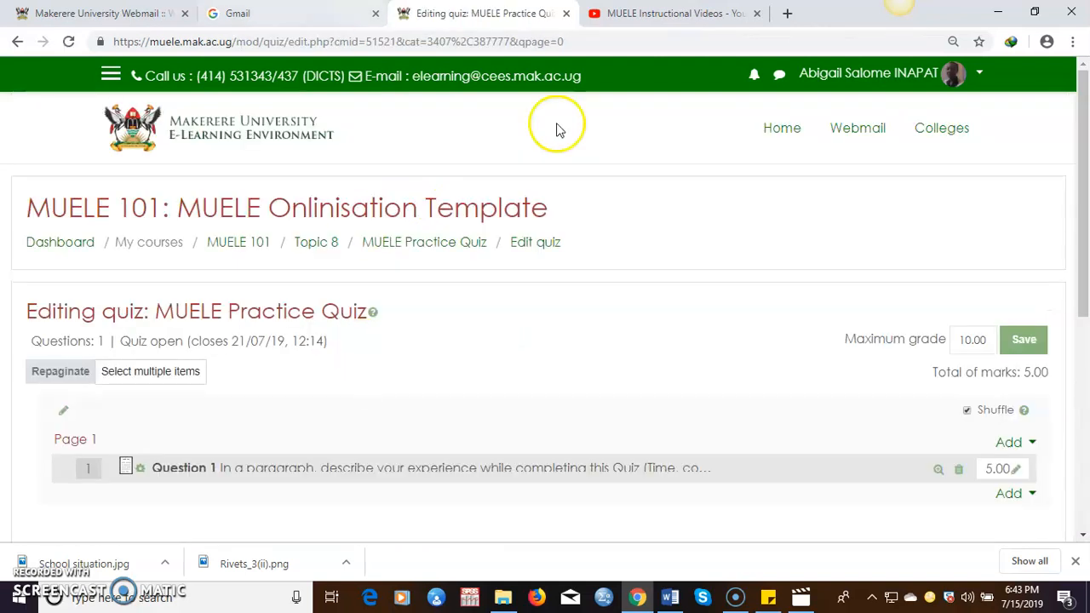
Copy the whole True/False question about a lurker, including its answers, from the Word document and return to the quiz in Chrome.
left_click_drag(1081, 239, 1080, 332)
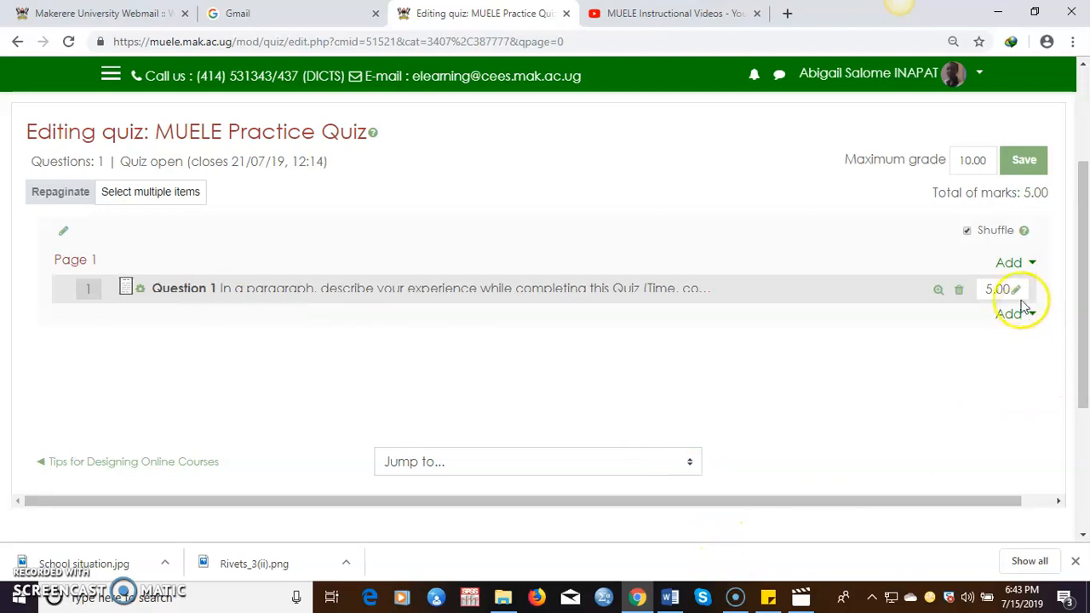
left_click(670, 596)
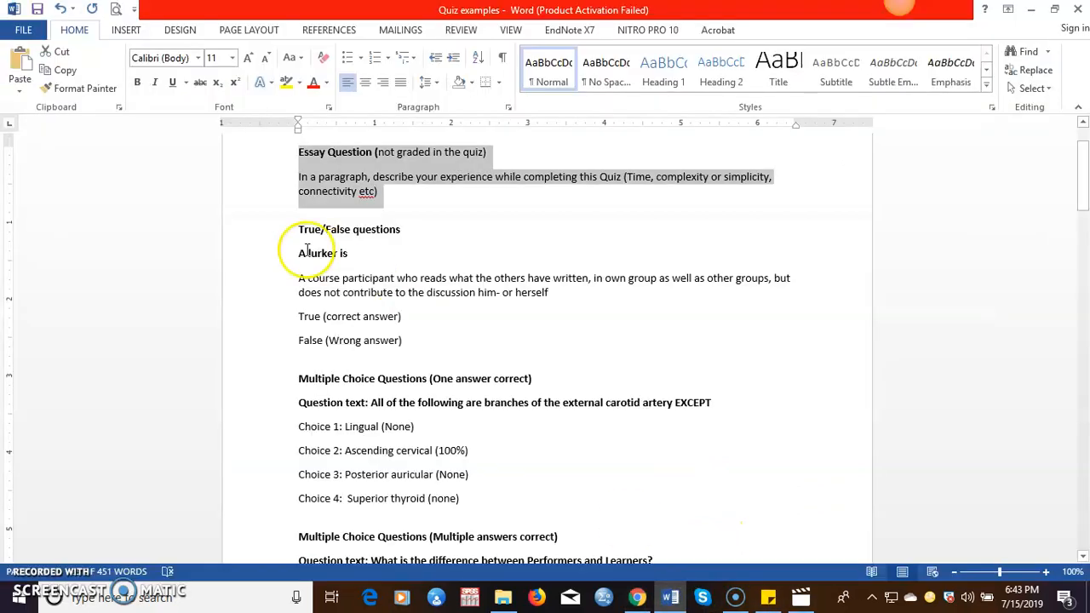
left_click_drag(295, 229, 412, 348)
key("ctrl+c")
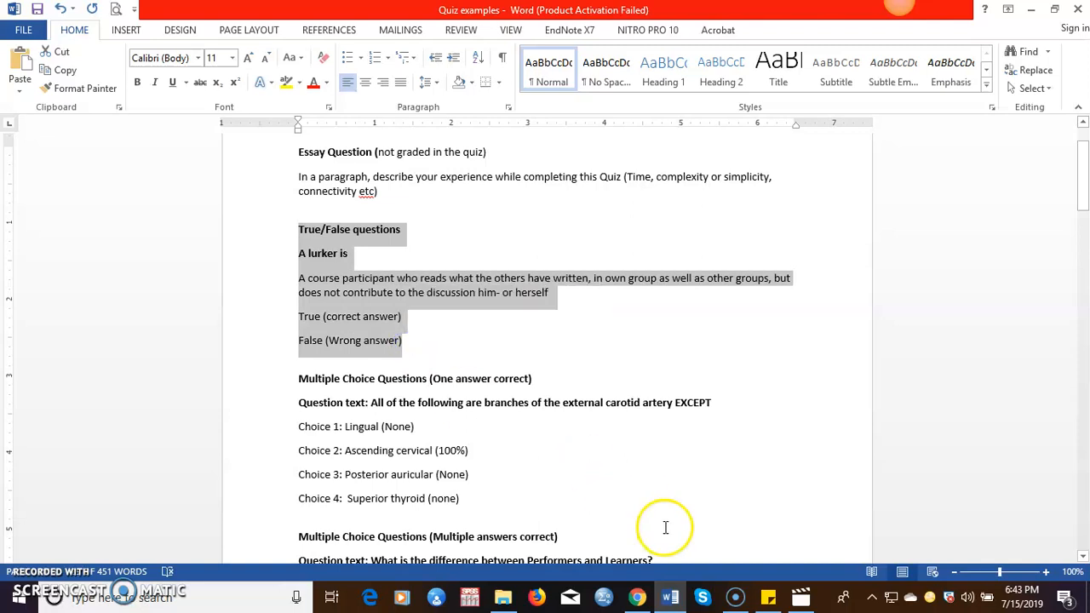
left_click(637, 596)
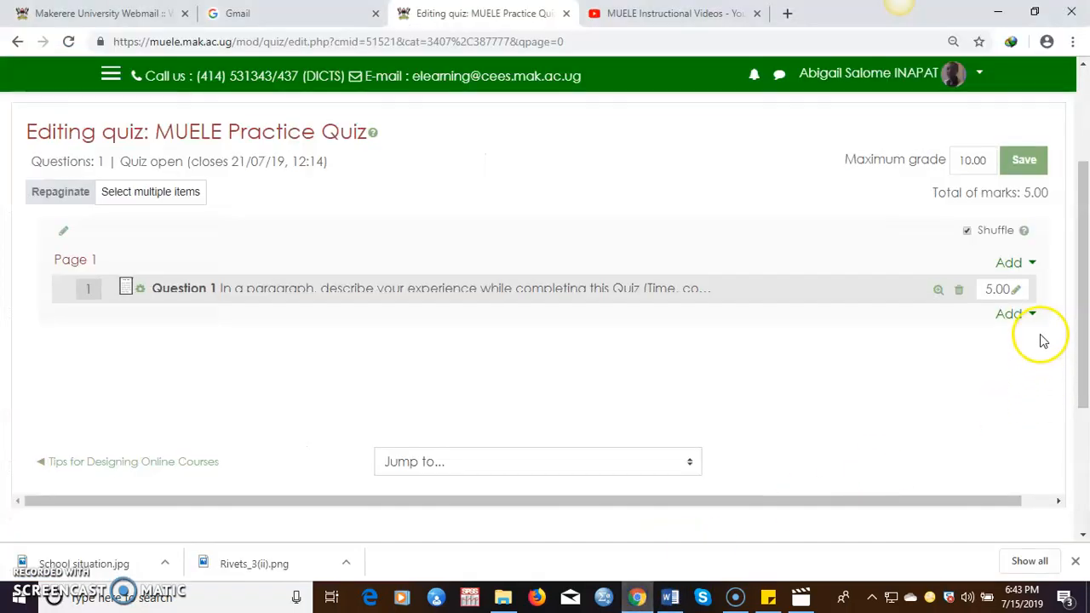
Add a new True/False question after Question 1 on page 1 of the quiz.
left_click(1034, 316)
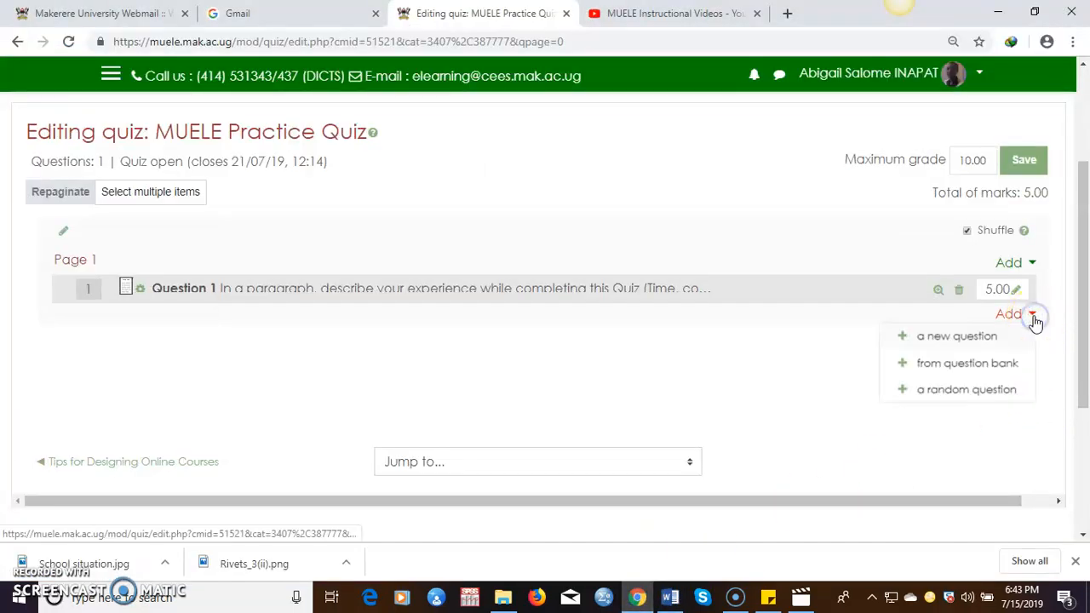
left_click(947, 334)
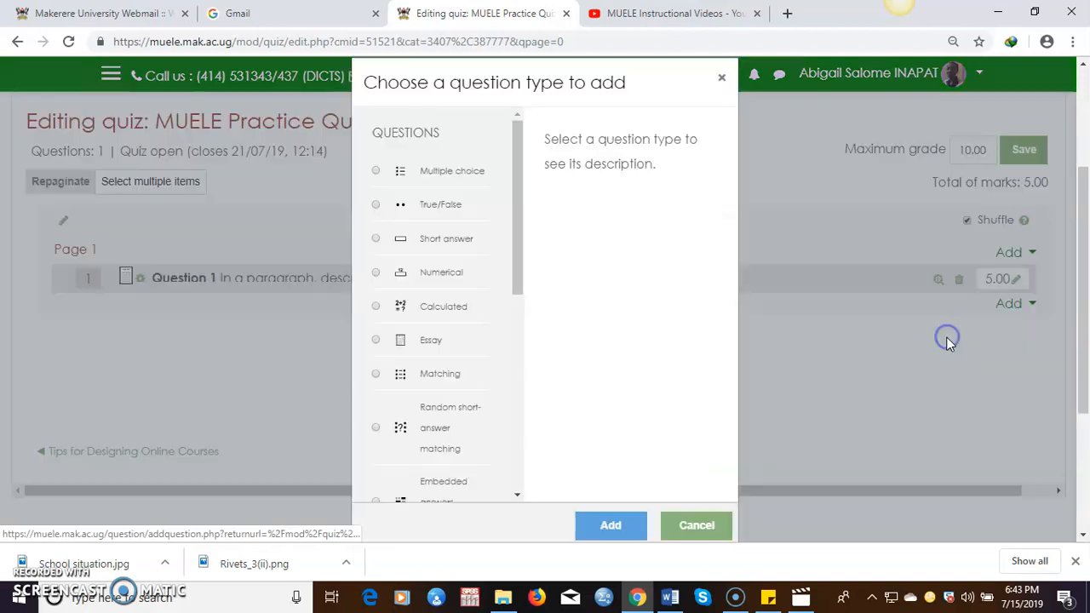
left_click(376, 205)
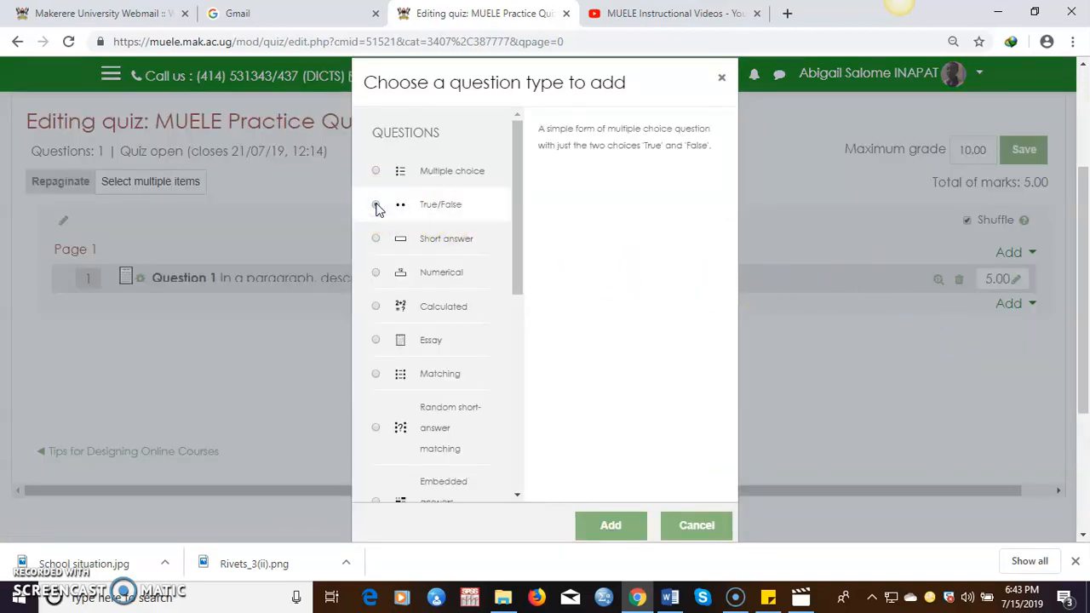
left_click(612, 528)
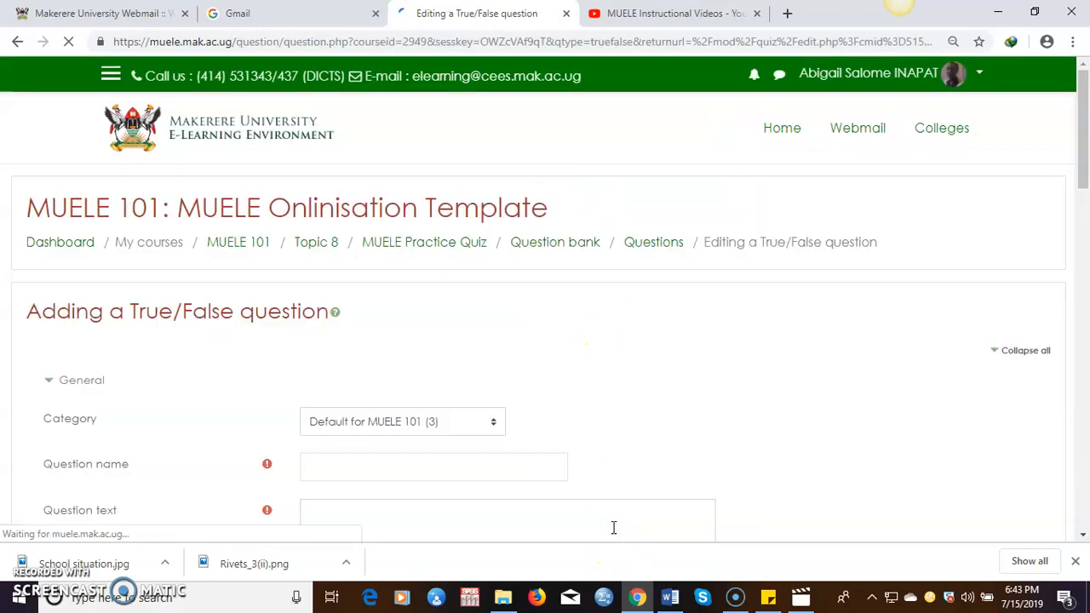
Name the question "Question 2" and paste the copied lurker question as plain text into the question text.
scroll(577, 366, "down", 1)
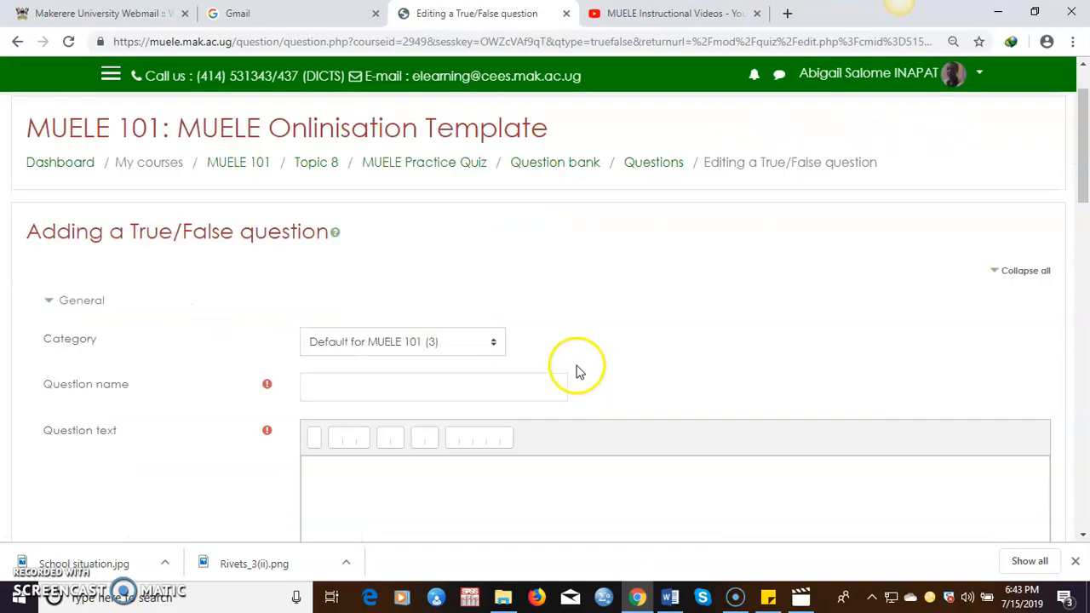
left_click(322, 387)
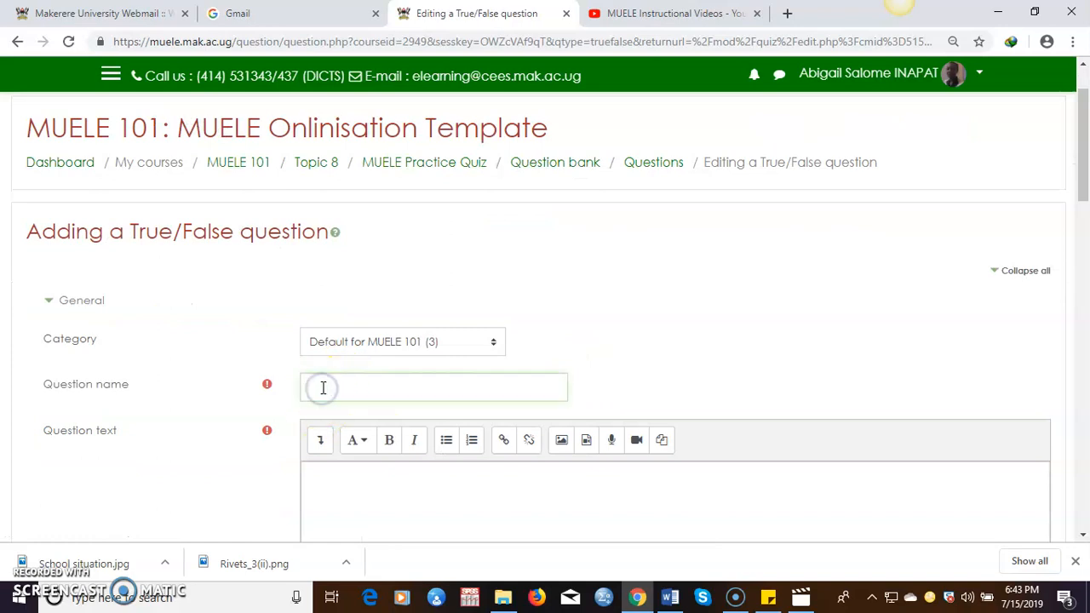
type("Q1")
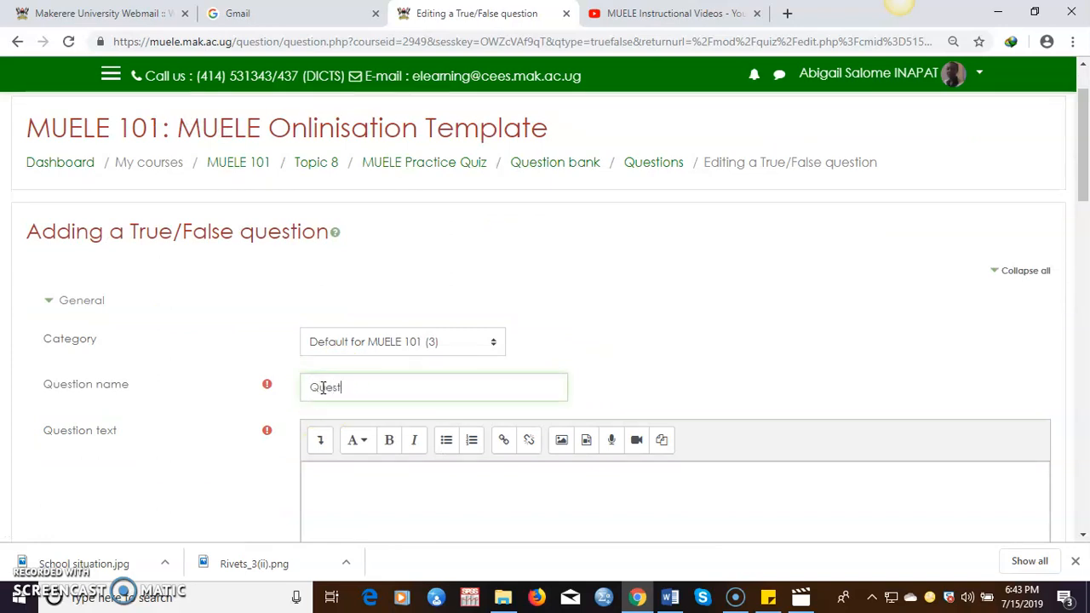
scroll(328, 392, "down", 4)
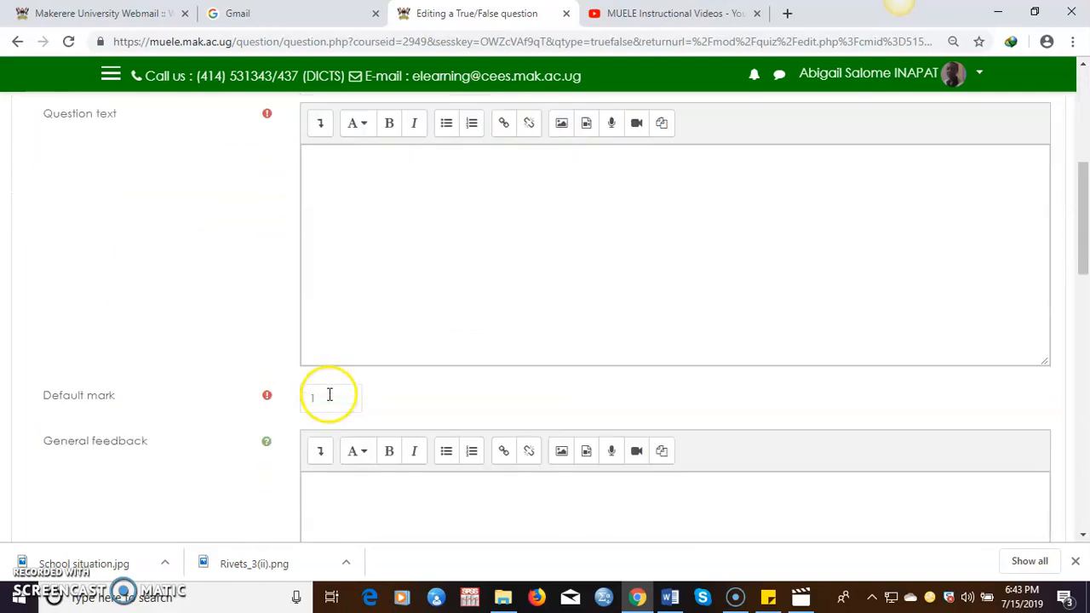
right_click(322, 174)
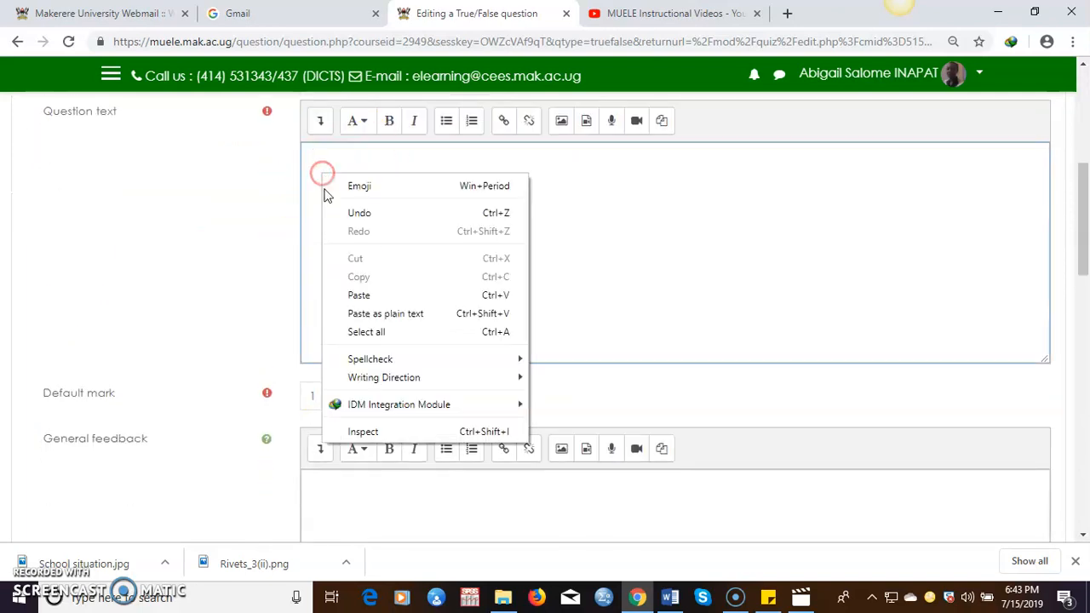
left_click(362, 312)
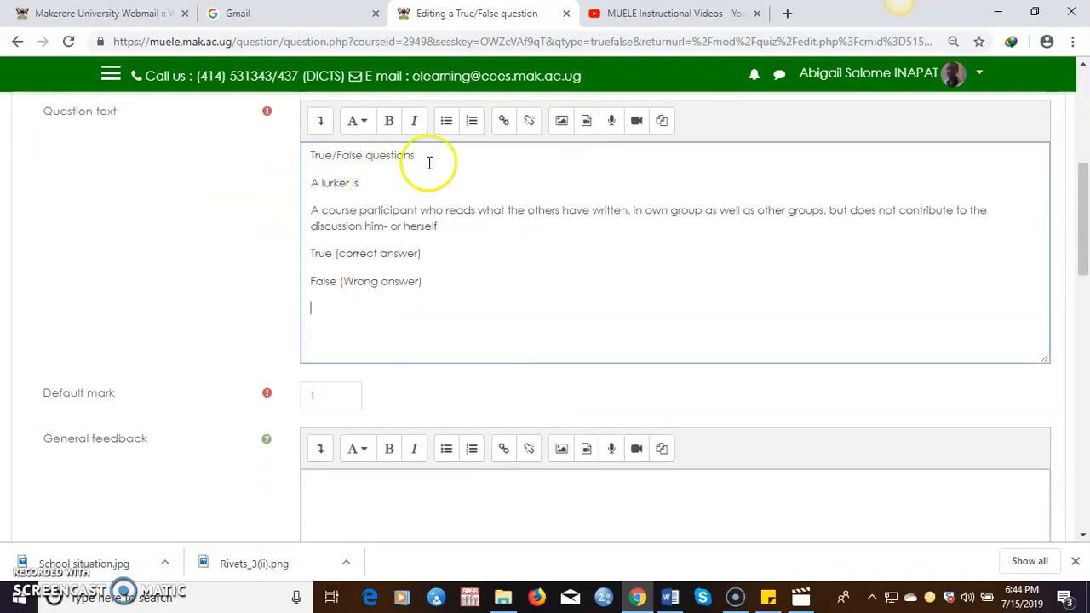
Remove the "True/False questions" heading and its empty line from the question text.
left_click_drag(428, 161, 329, 151)
key("BackSpace")
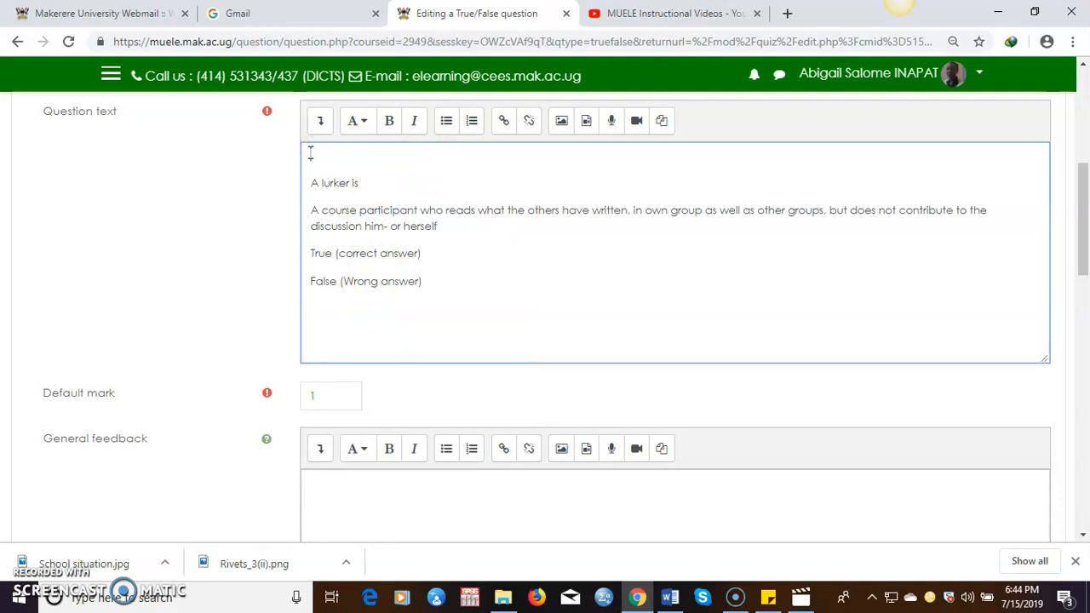
key("Delete")
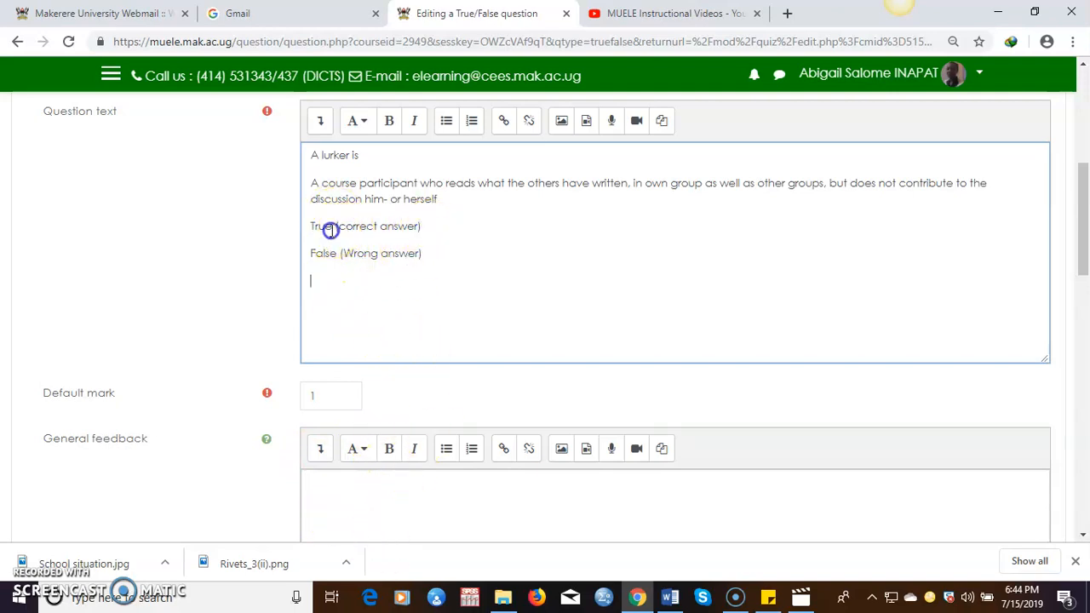
left_click(442, 200)
triple_click(343, 182)
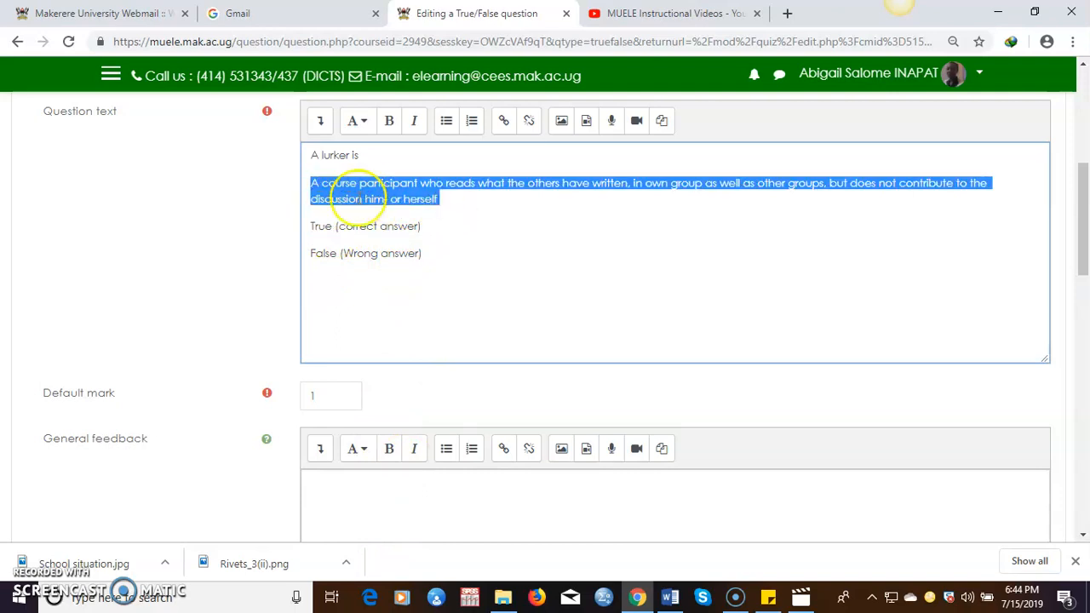
left_click(330, 159)
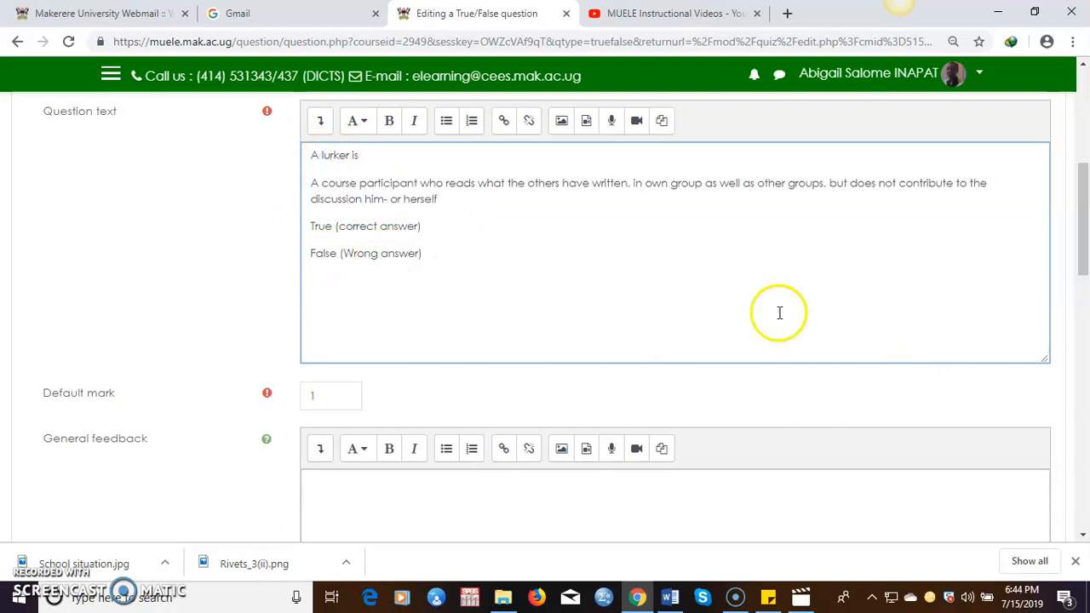
Set the correct answer of the lurker question to True.
left_click_drag(1082, 255, 1073, 354)
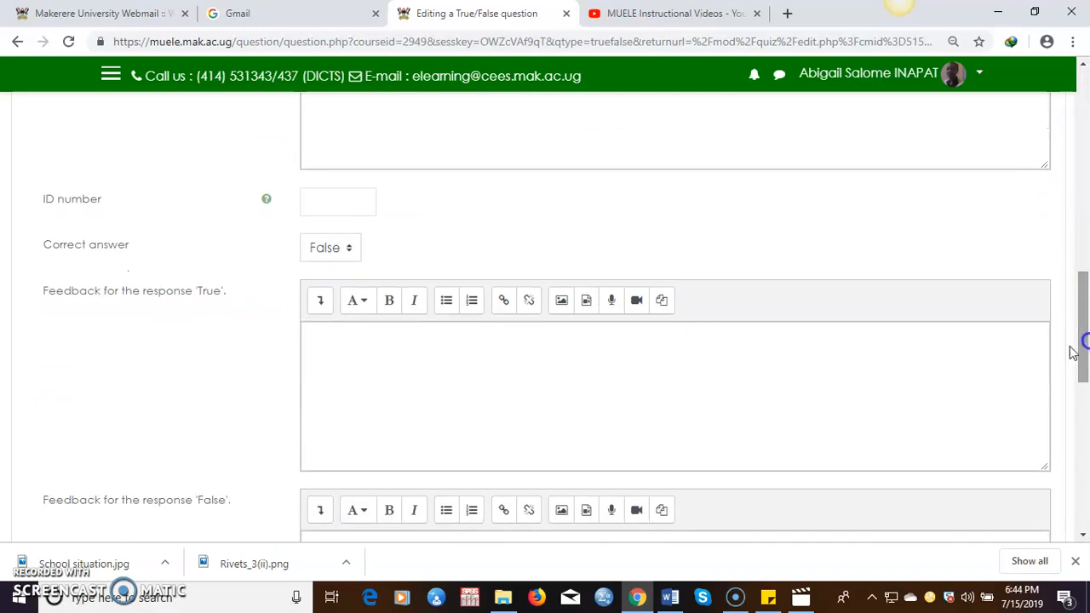
left_click(350, 252)
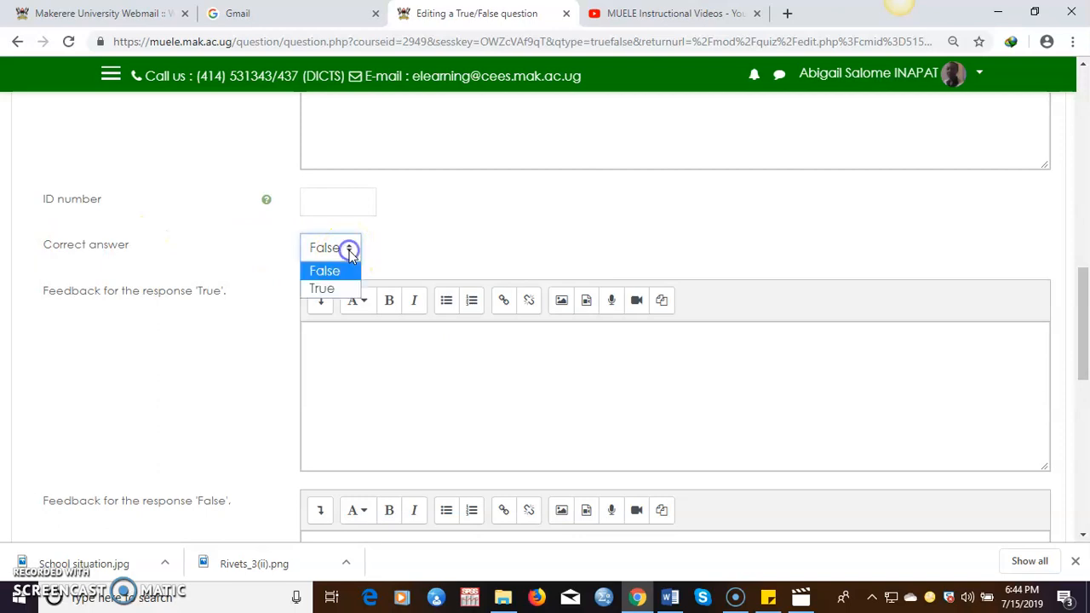
left_click(323, 290)
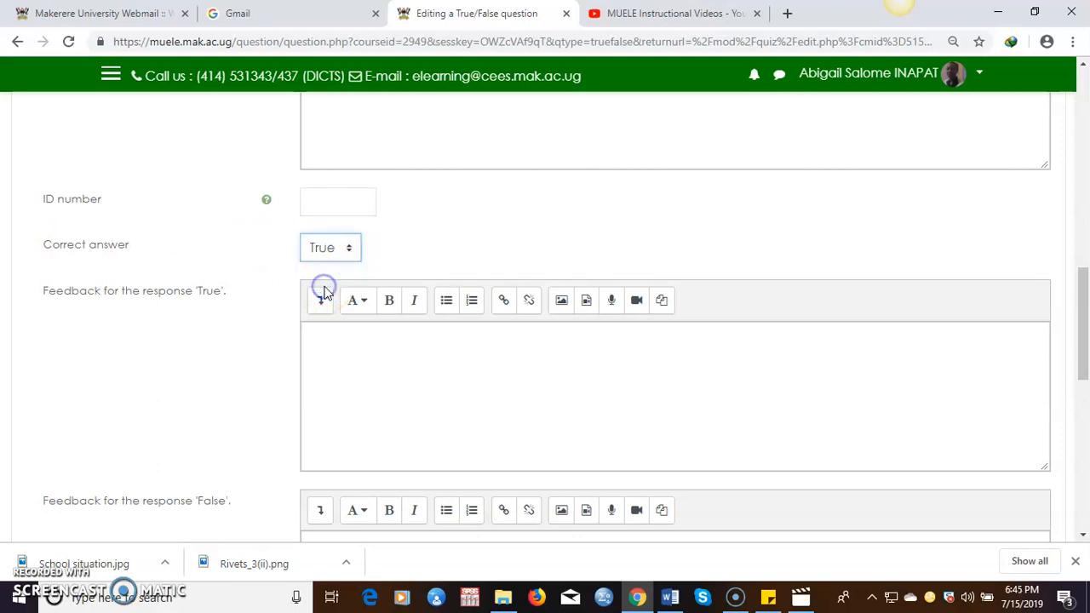
Delete the "True (correct answer)" and "False (Wrong answer)" lines from the question text.
left_click_drag(1084, 313, 1064, 209)
left_click_drag(423, 225, 307, 200)
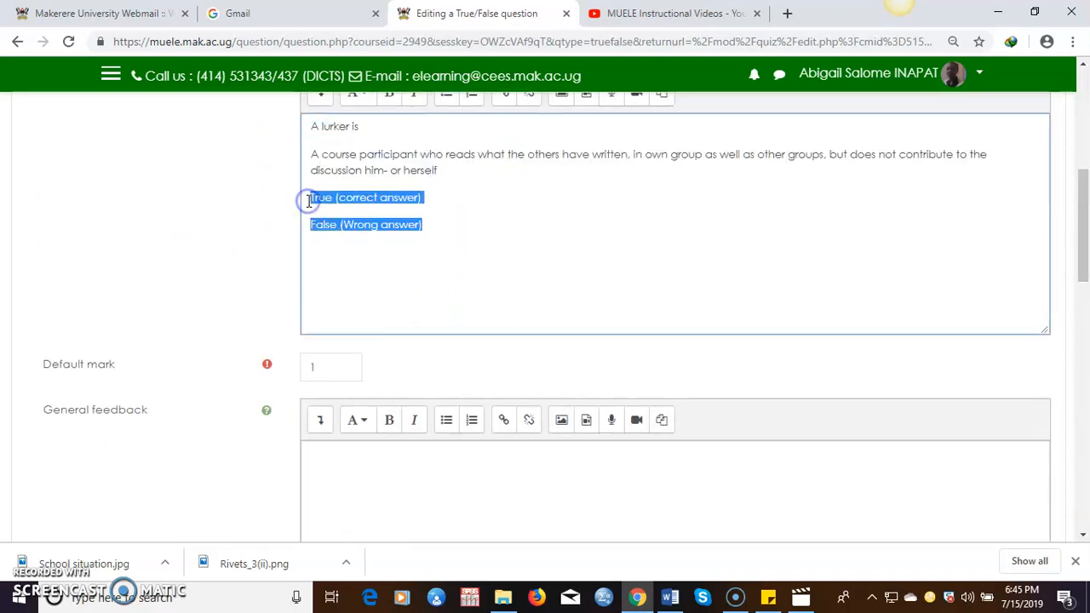
key("BackSpace")
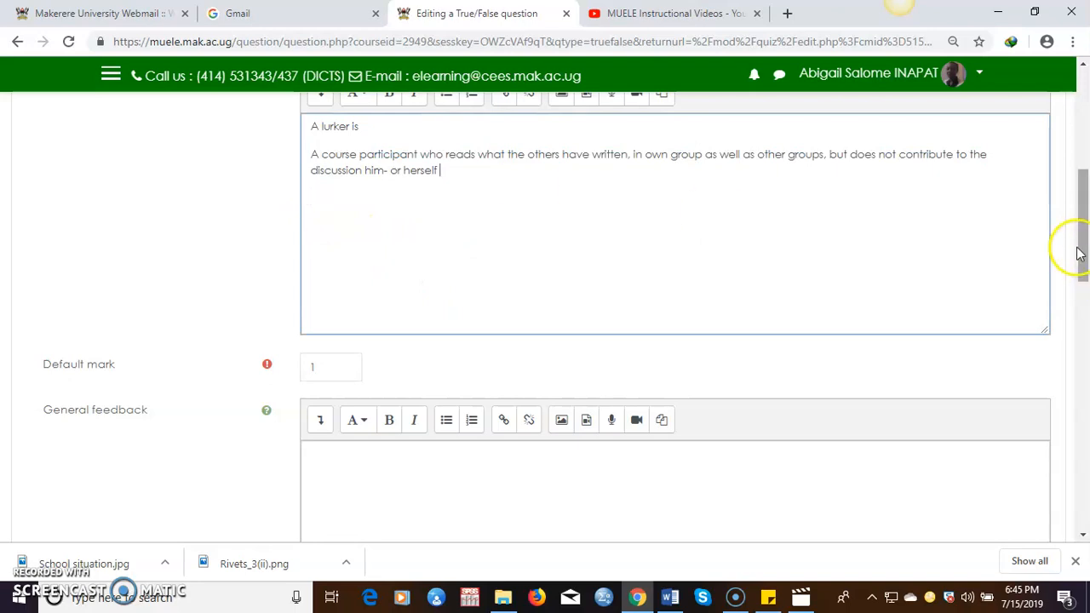
Enter "This is the wrong answer" as the feedback for the response False.
left_click_drag(1081, 243, 1083, 383)
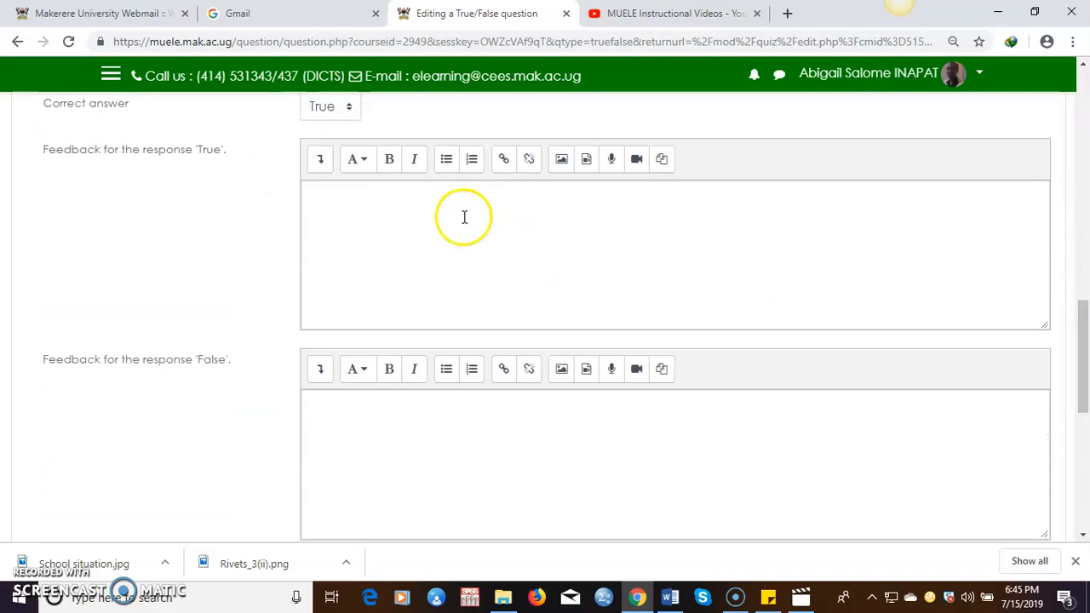
left_click(340, 227)
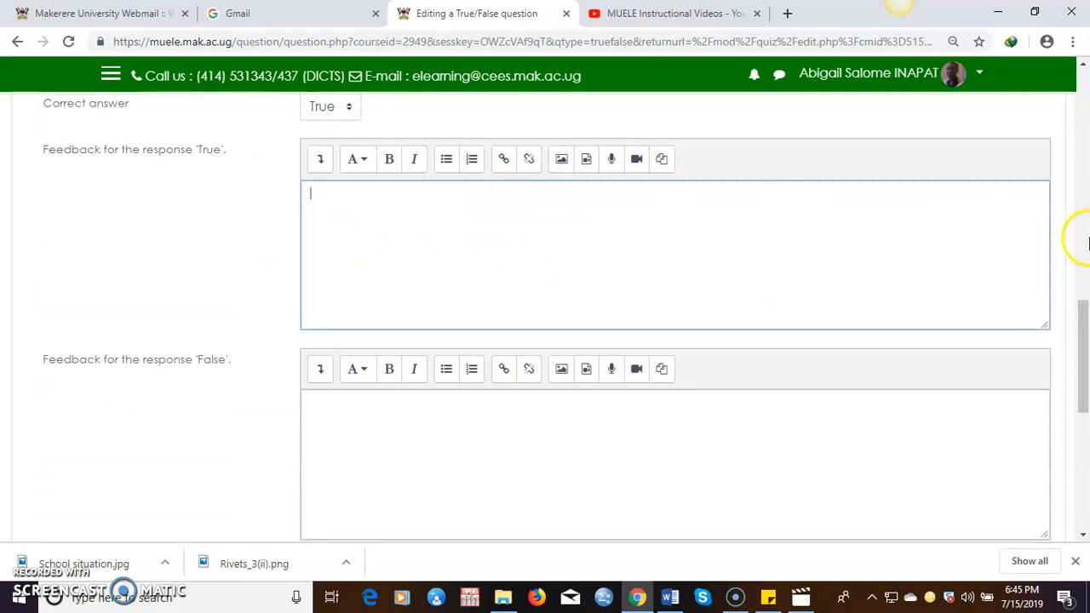
left_click_drag(1080, 349, 556, 414)
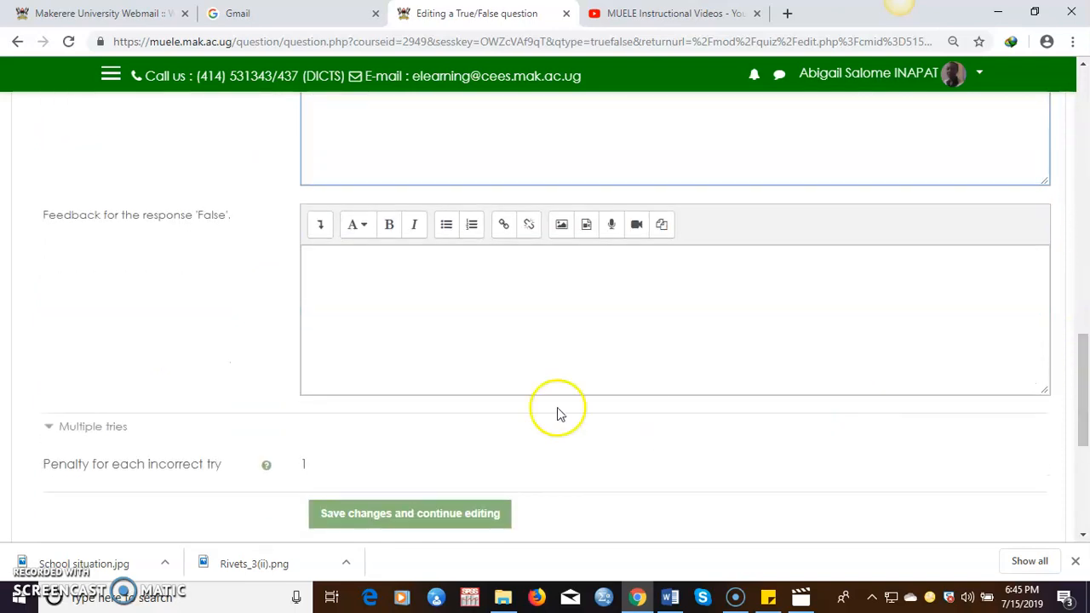
left_click(361, 295)
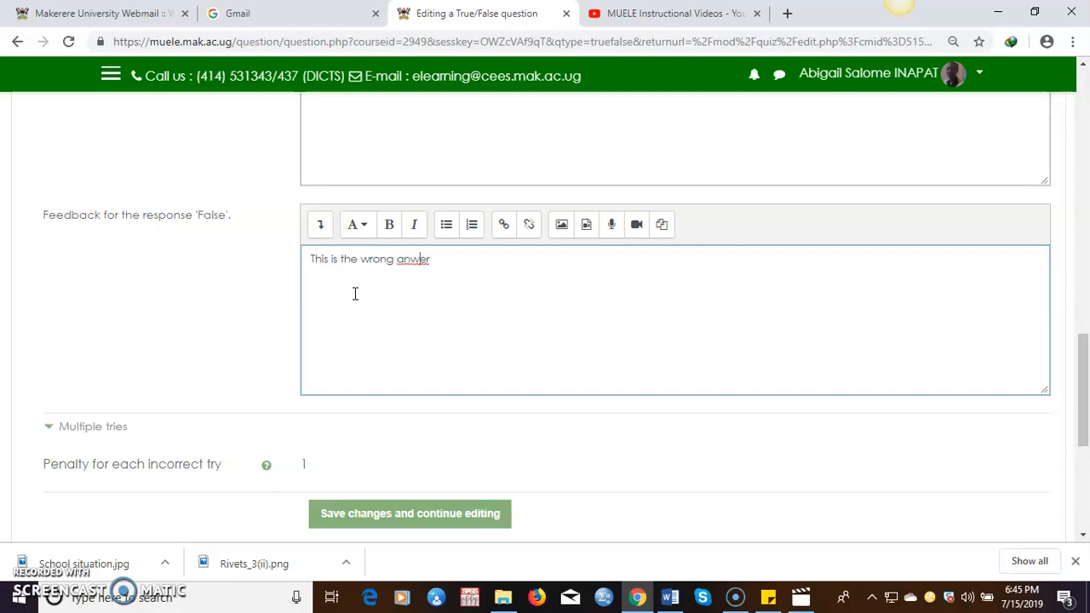
Review the form, keep True as the correct answer, and save the True/False question.
left_click_drag(1081, 393, 1086, 271)
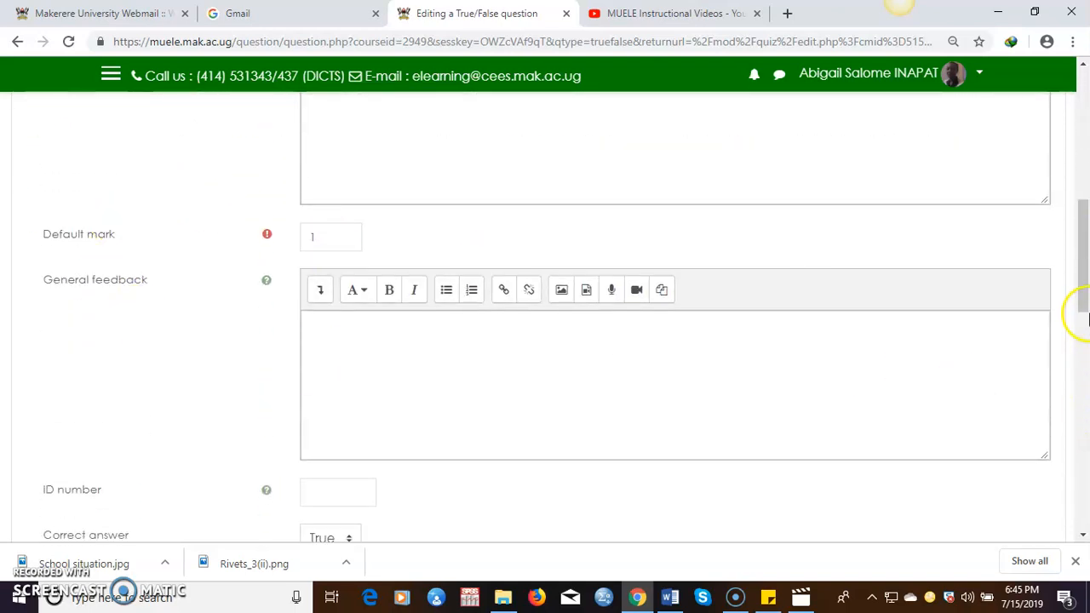
scroll(1085, 318, "down", 4)
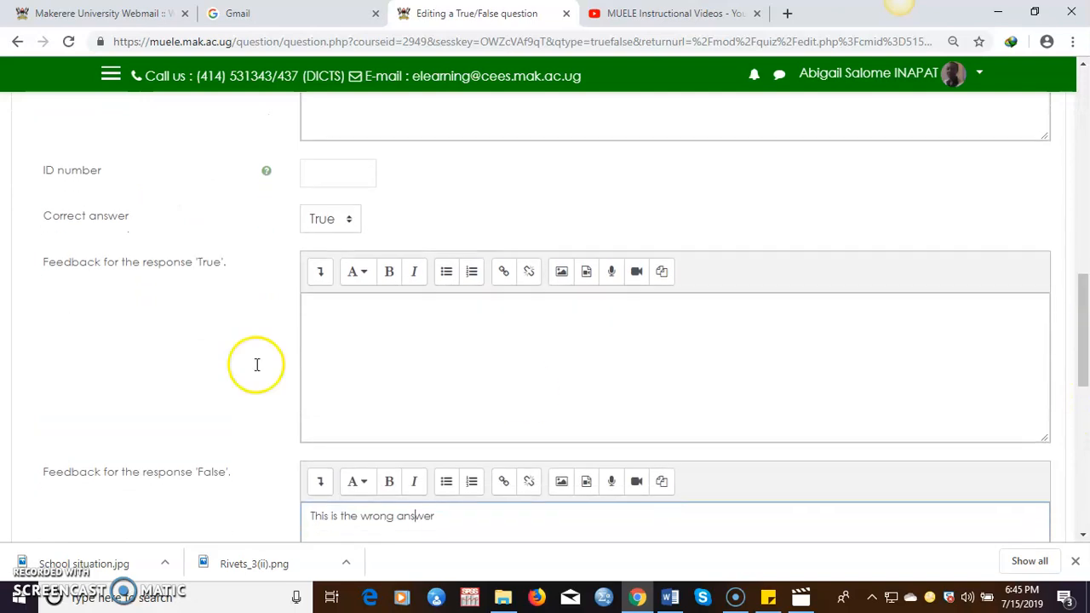
left_click(345, 224)
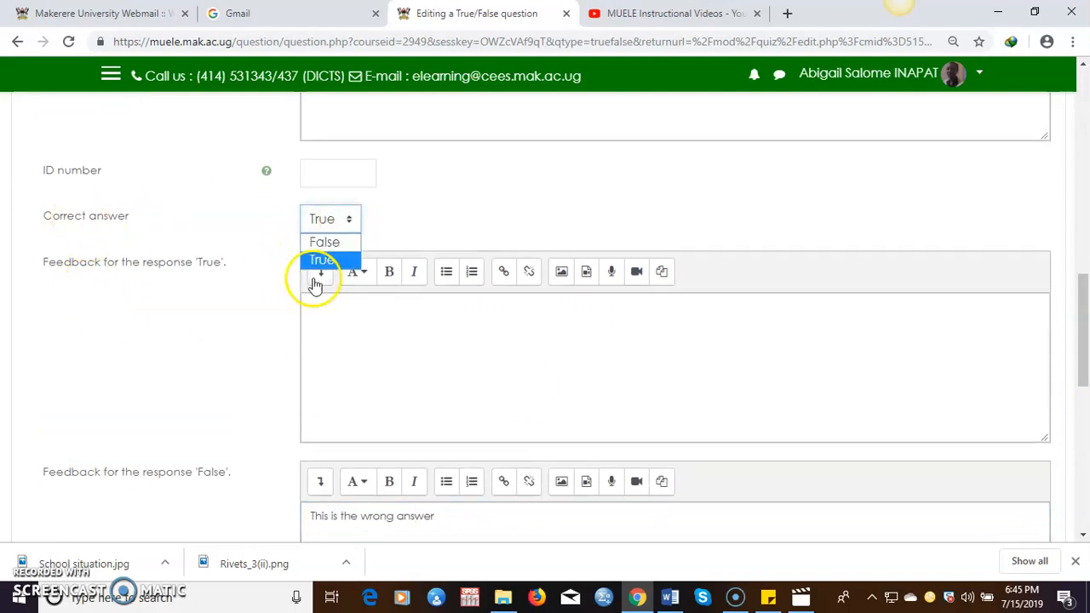
left_click(328, 264)
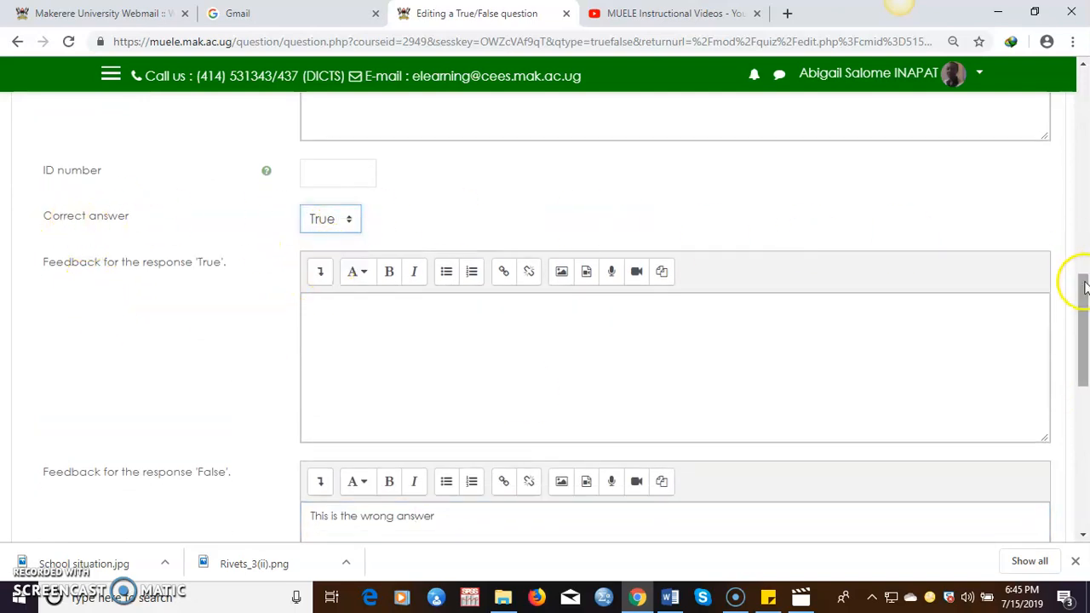
left_click_drag(1079, 292, 1085, 392)
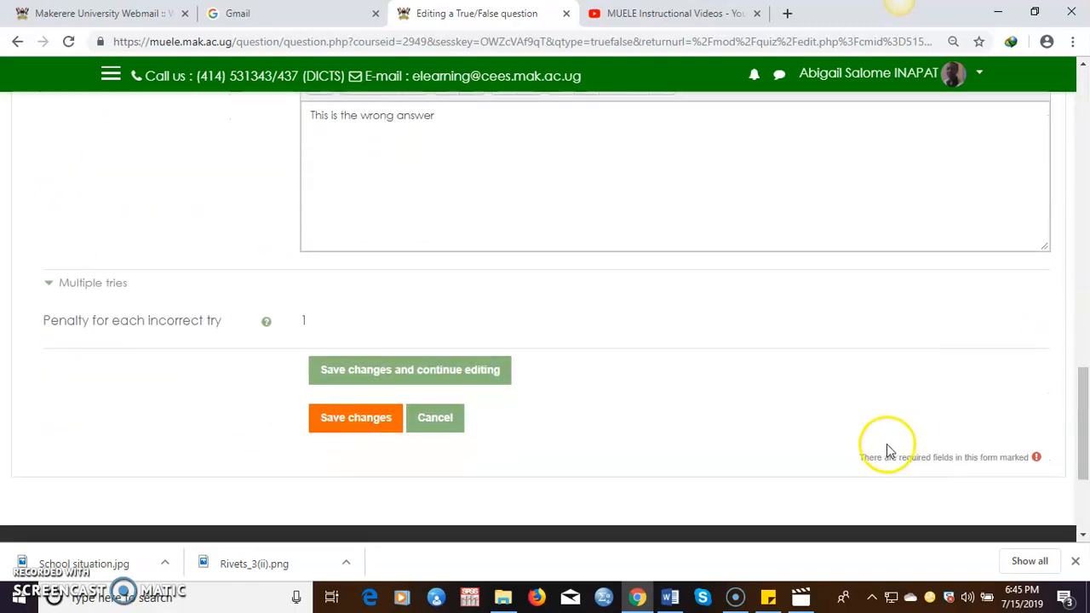
mouse_move(1079, 455)
left_mouse_down()
mouse_move(1079, 149)
mouse_move(1085, 474)
left_mouse_up()
left_click(335, 373)
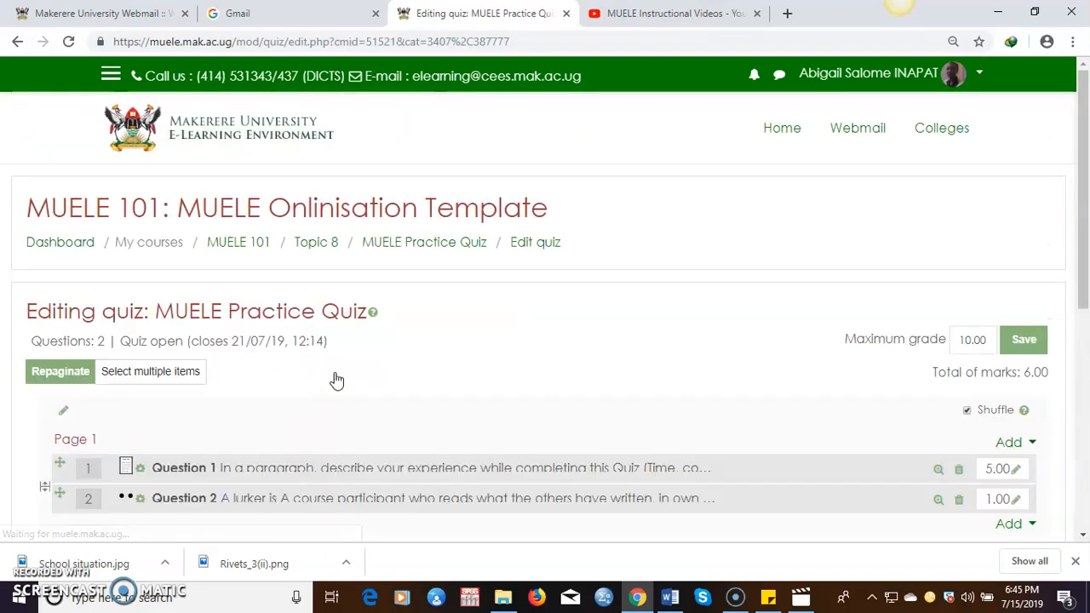
Copy the one-answer multiple choice question about external carotid artery branches with its four choices from the Word document and return to the quiz in Chrome.
scroll(332, 383, "down", 3)
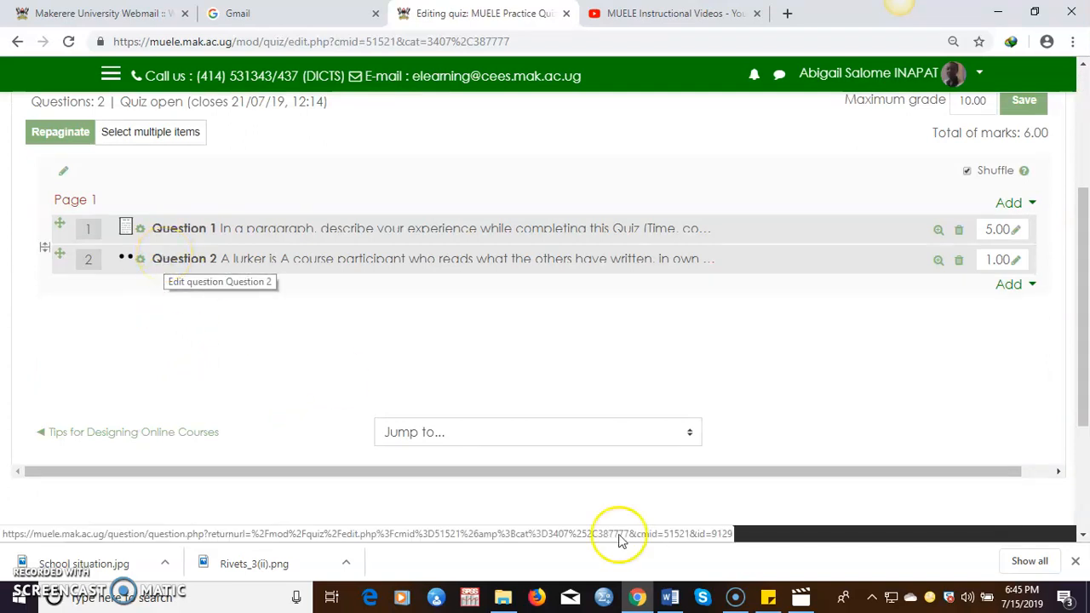
left_click(670, 597)
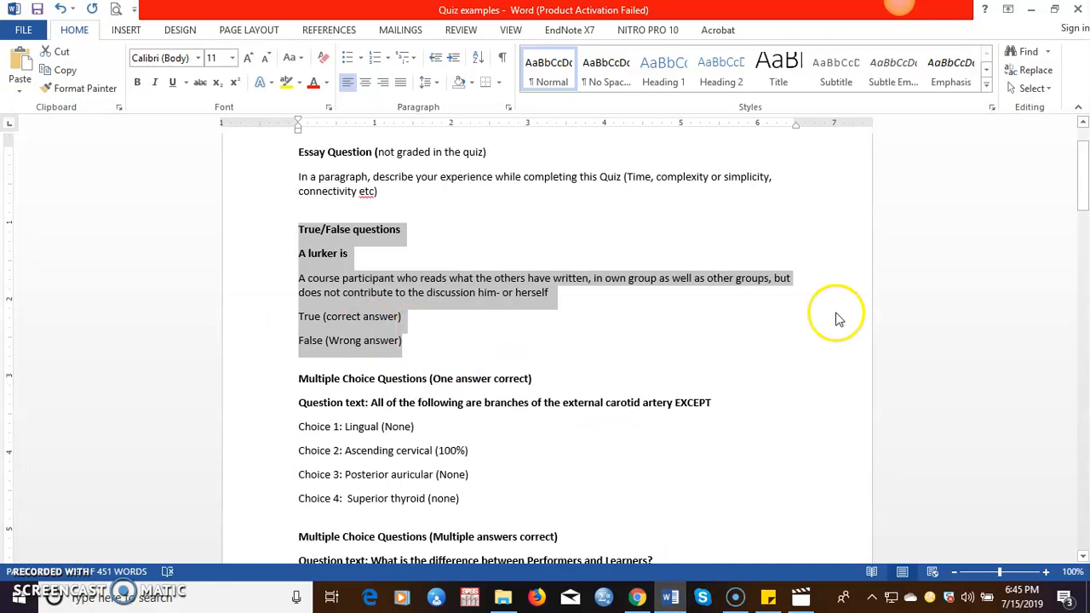
left_click_drag(1083, 181, 1083, 217)
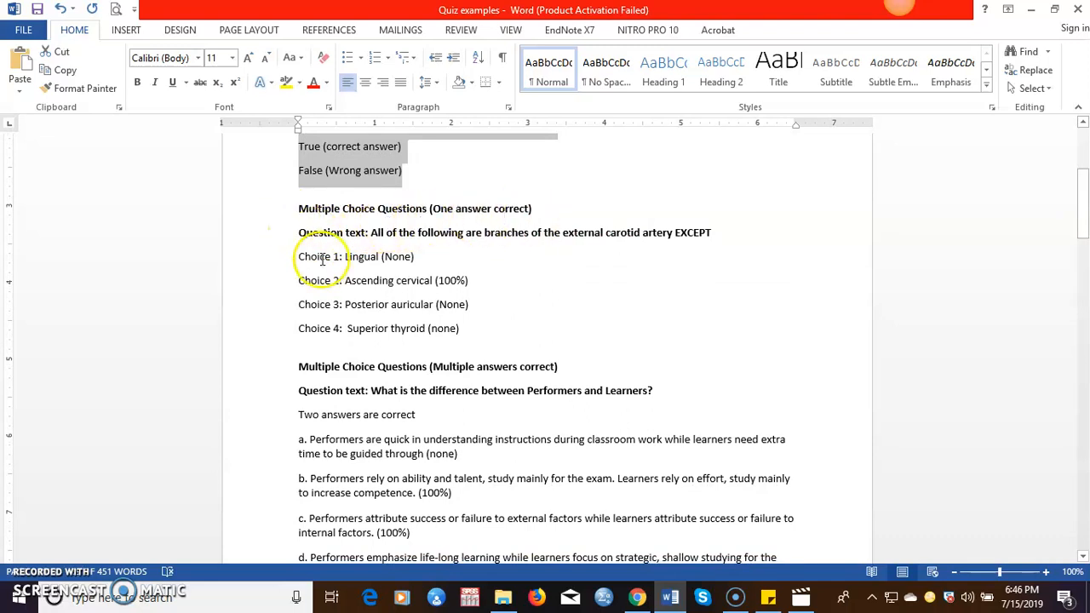
left_click_drag(297, 232, 459, 327)
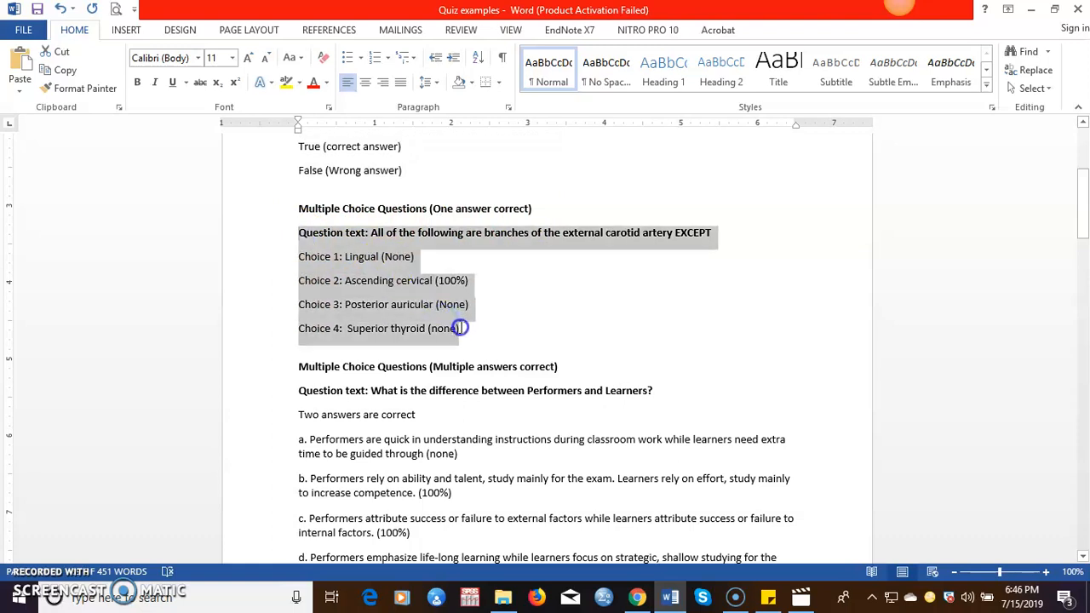
right_click(317, 267)
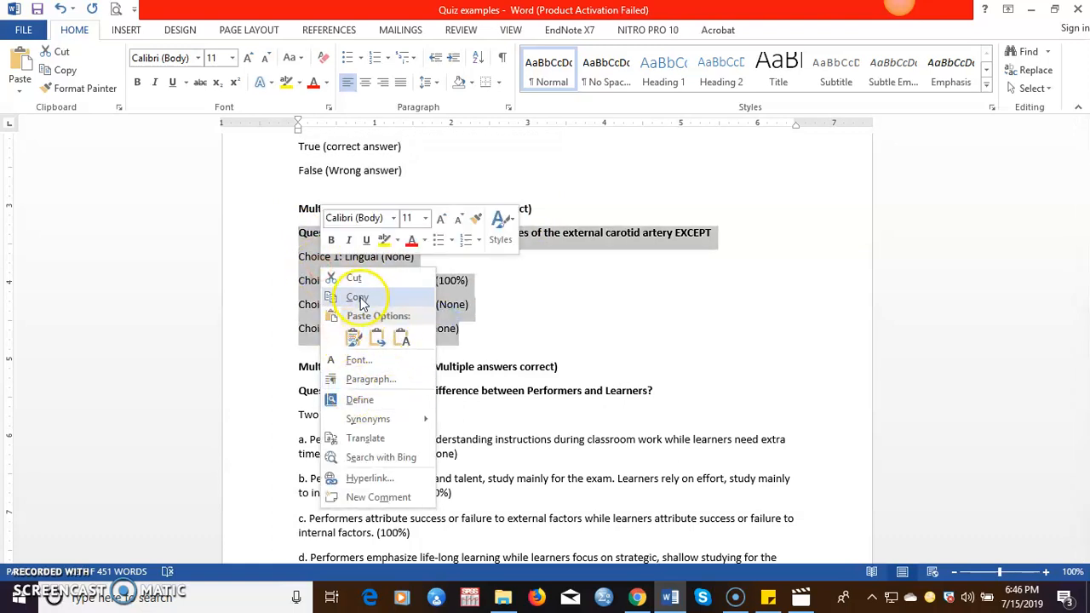
left_click(358, 298)
left_click(638, 598)
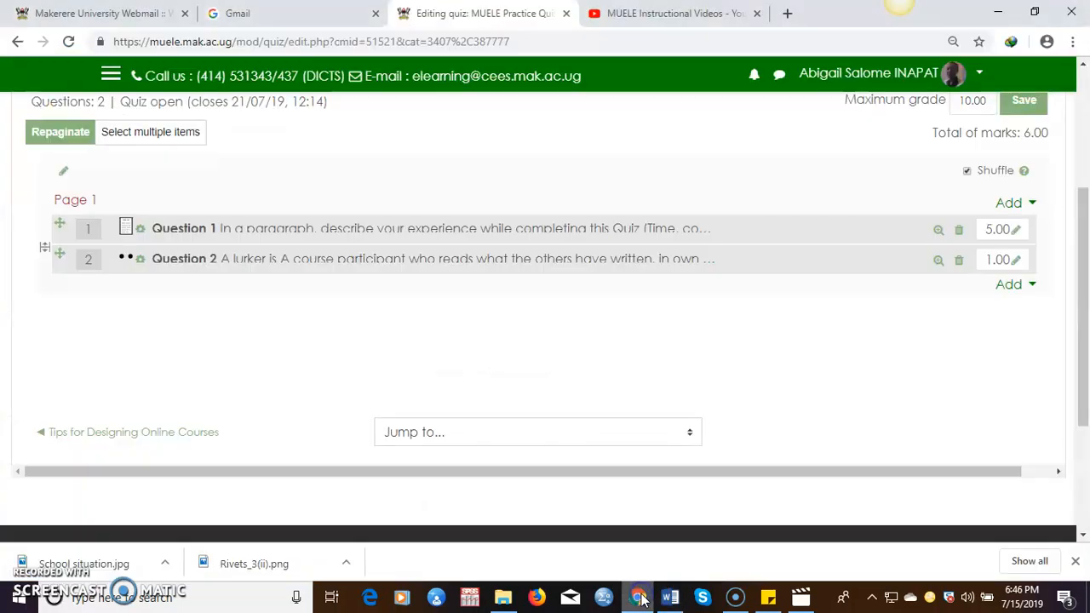
Add a new Multiple choice question below Question 2 on the quiz page.
left_click(1032, 285)
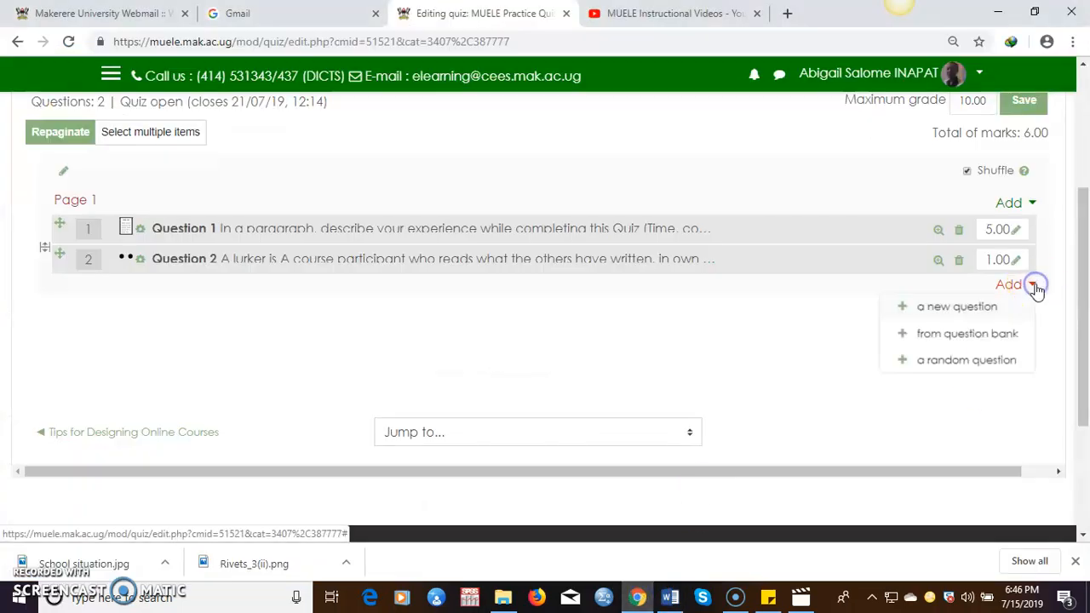
left_click(958, 309)
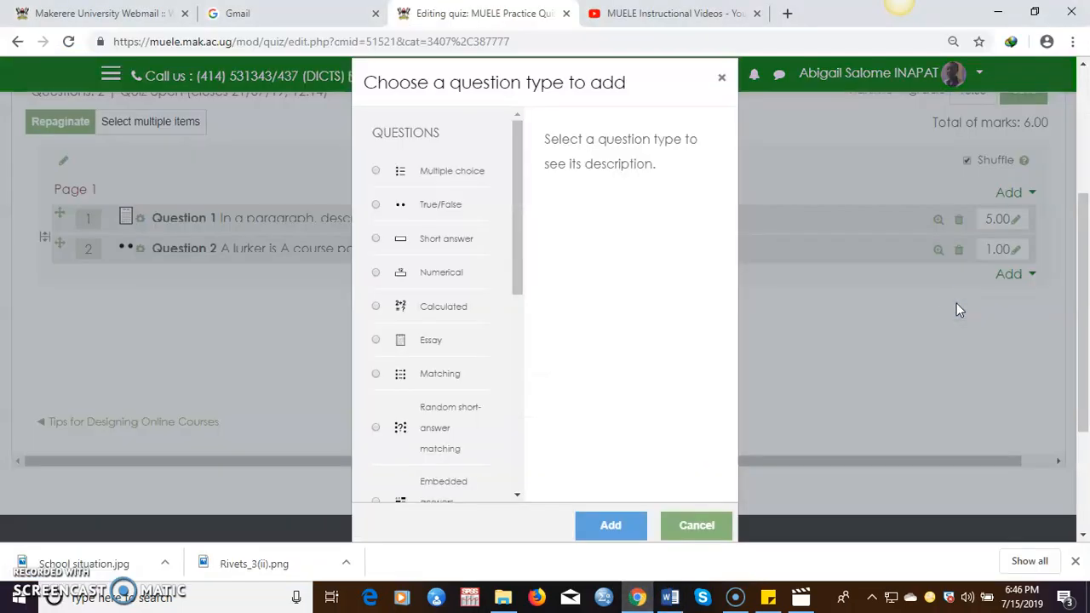
left_click(375, 171)
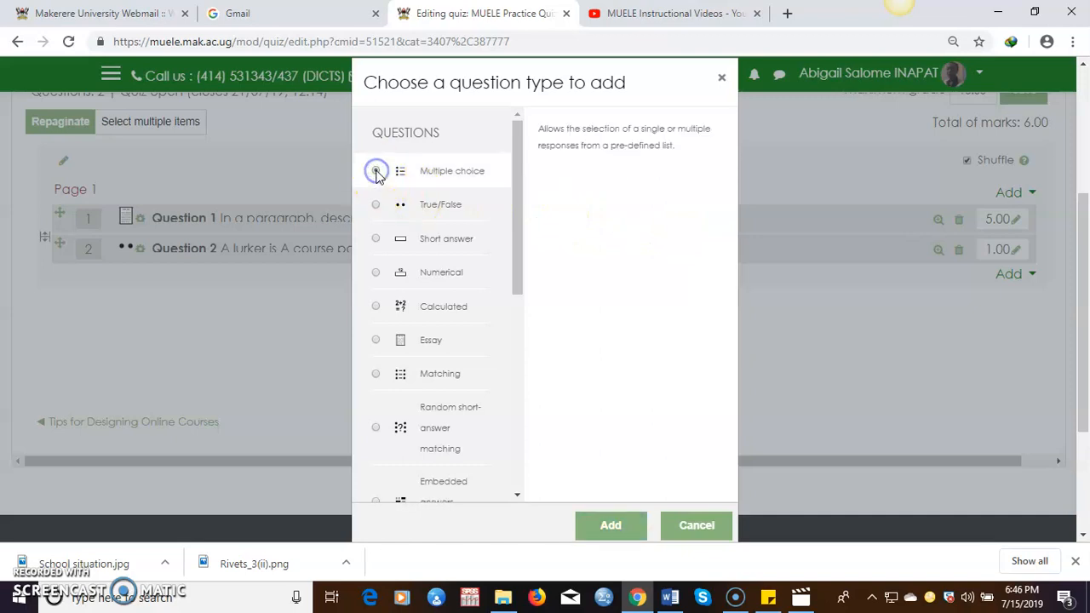
left_click(612, 526)
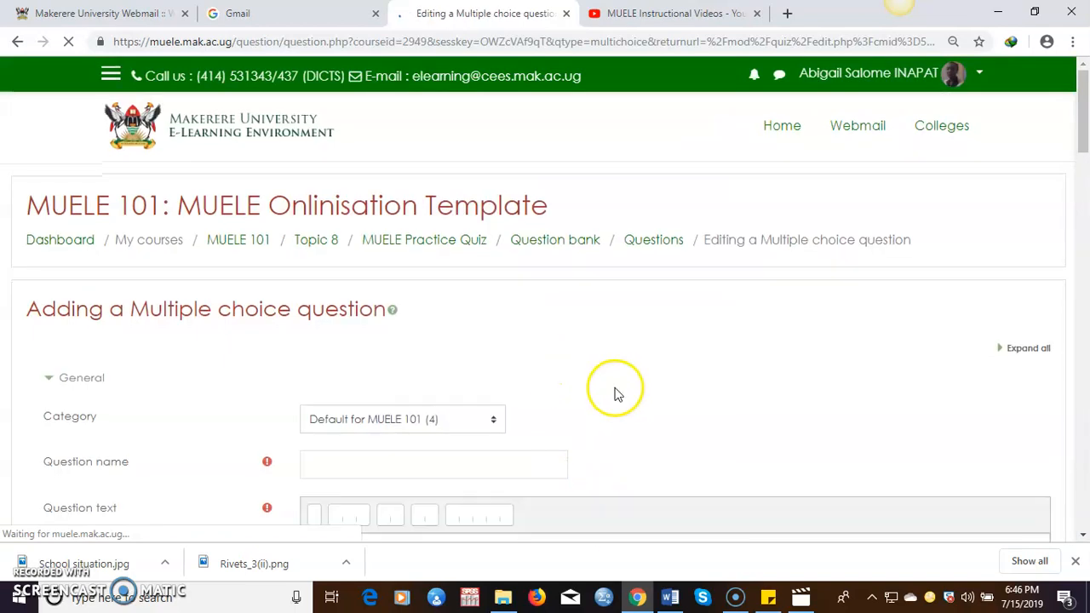
Name the multiple choice question "Question 3".
scroll(561, 375, "down", 3)
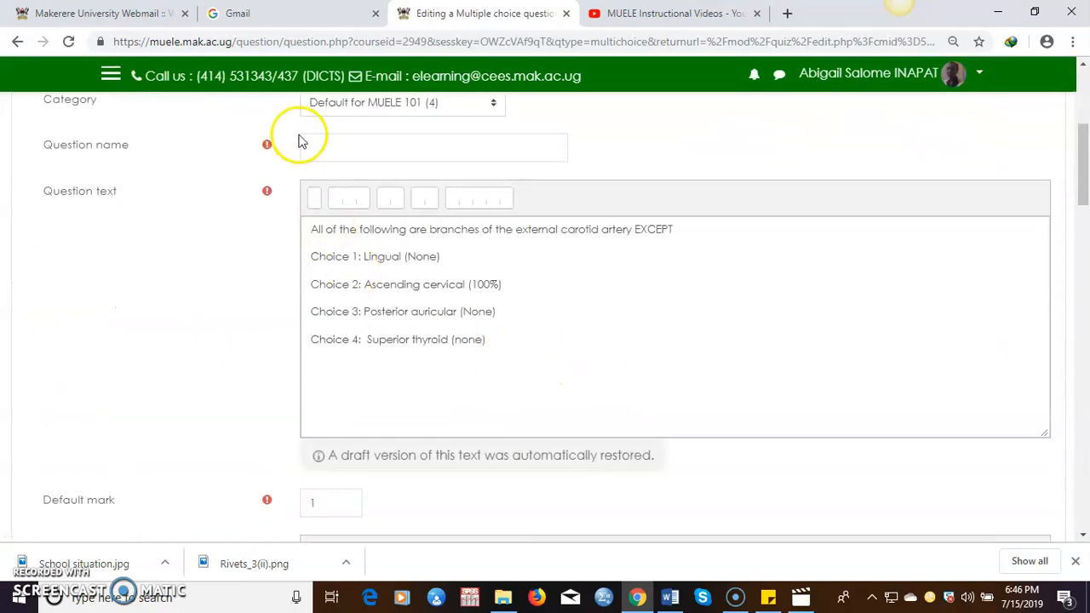
left_click(323, 151)
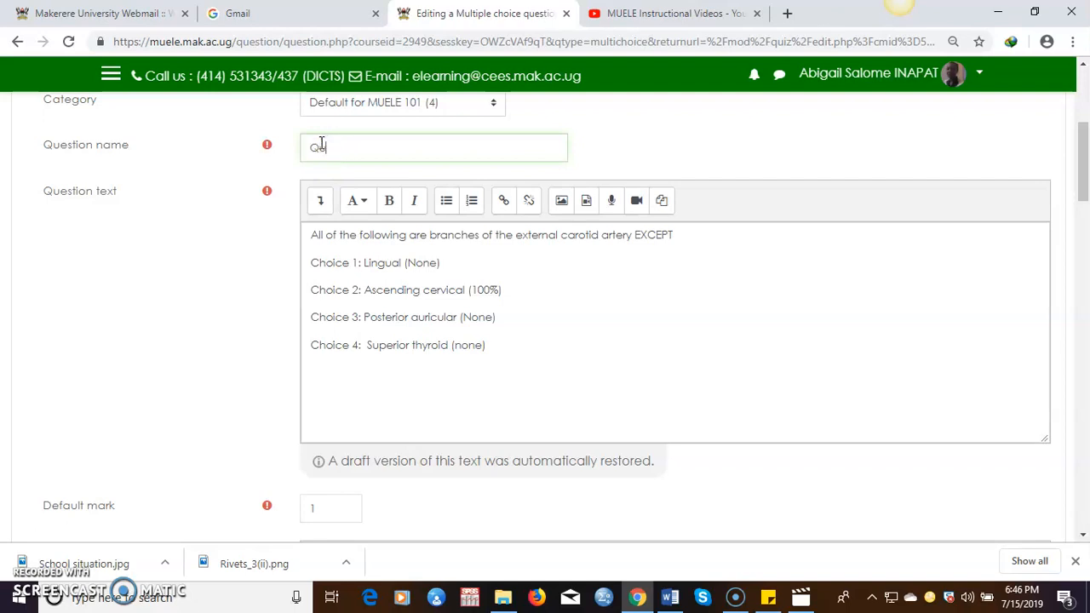
type("Question 3")
Replace the restored draft with the copied carotid artery question as plain text and remove the leading "Question text:" label.
left_click_drag(498, 345, 332, 235)
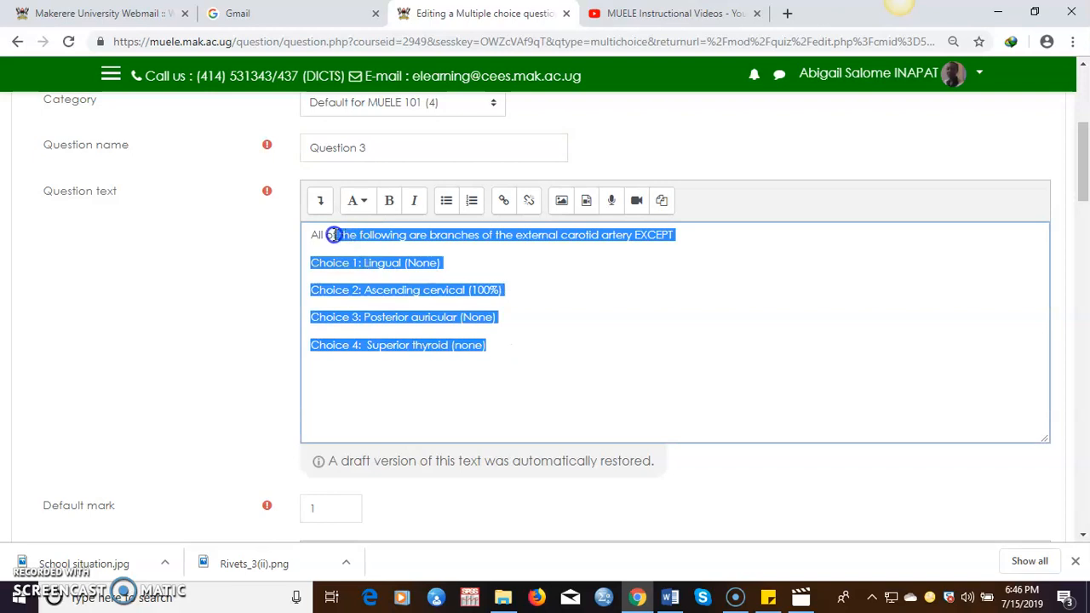
key("ctrl+x")
right_click(311, 234)
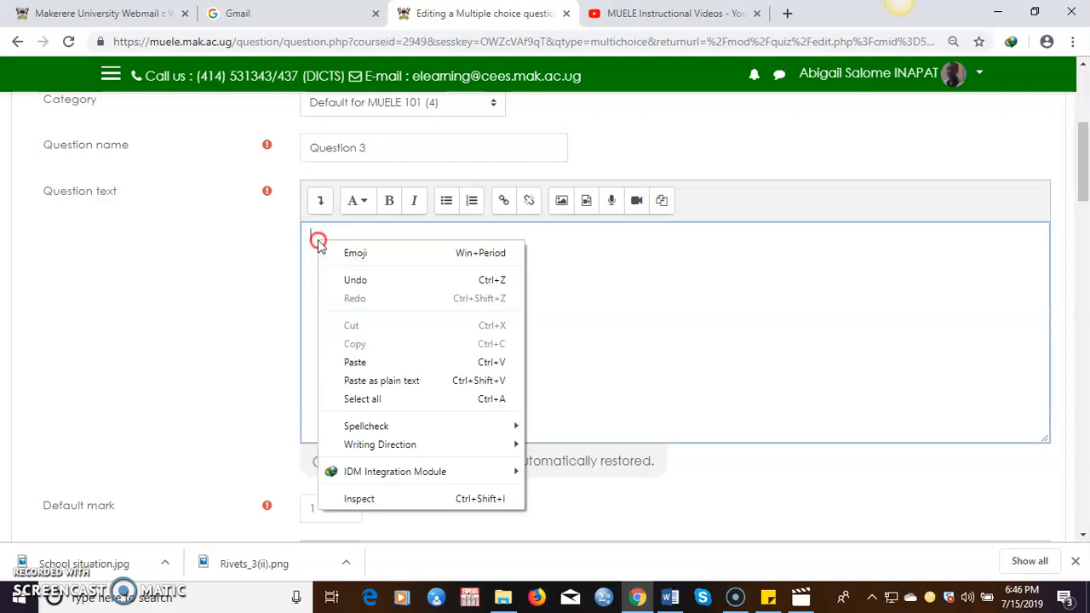
left_click(357, 382)
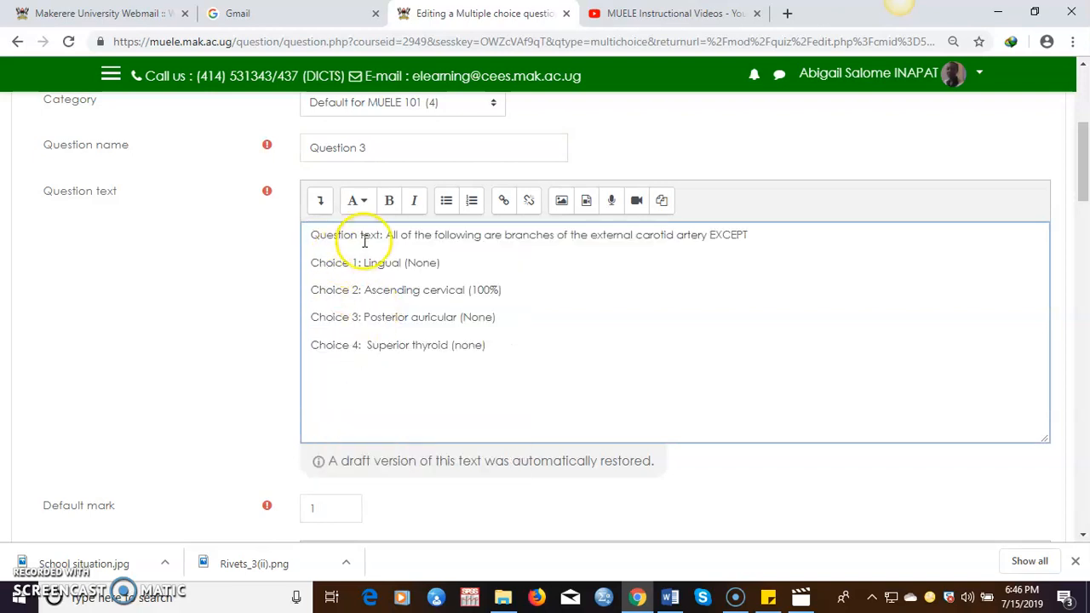
left_click_drag(385, 235, 294, 241)
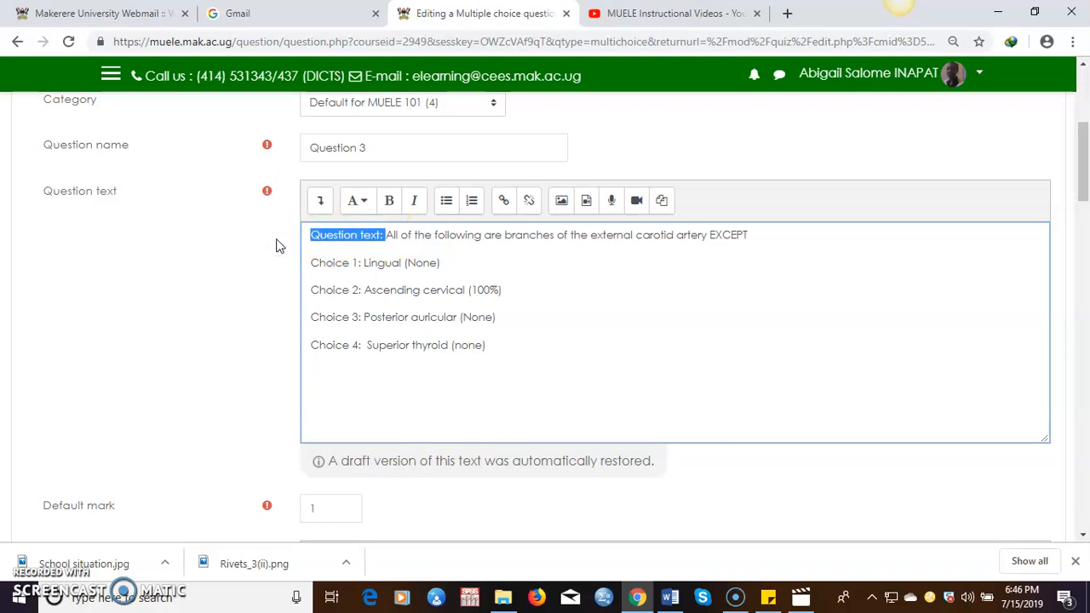
key("Delete")
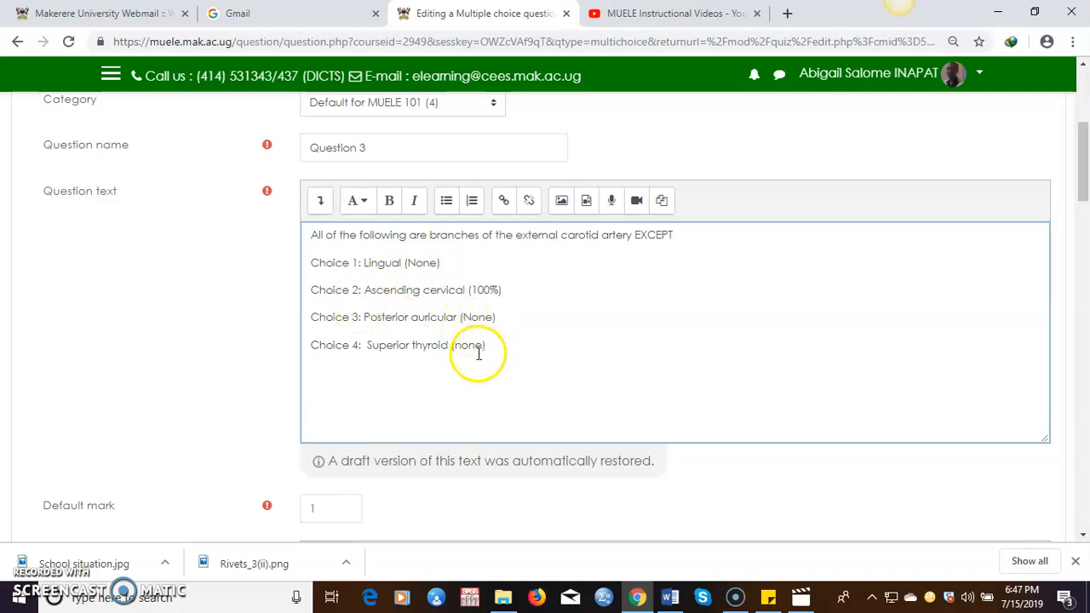
Set the question's default mark to 2.
left_click_drag(1074, 163, 1082, 177)
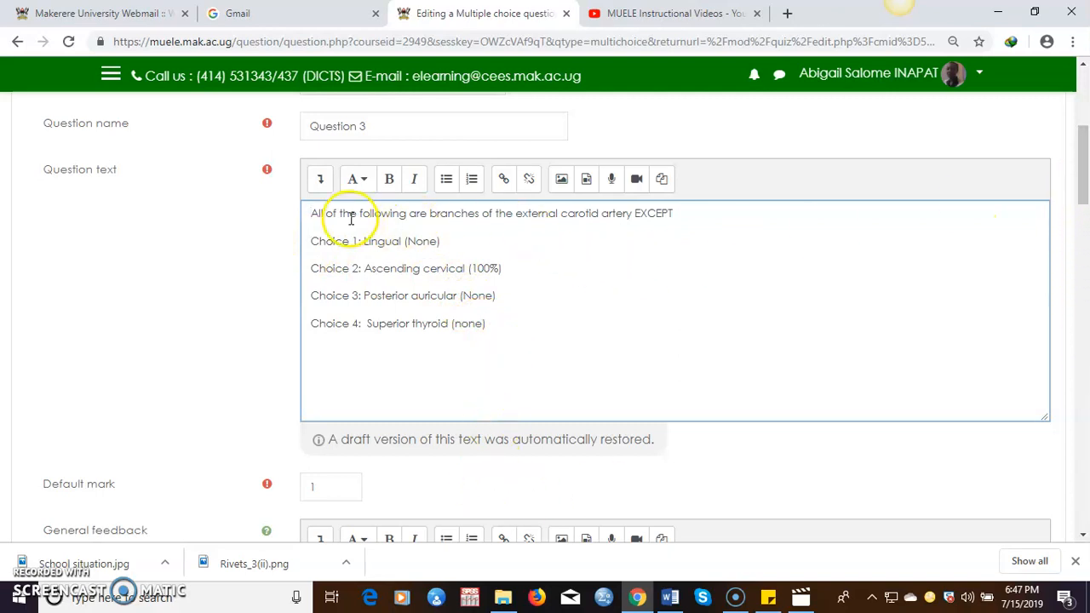
left_click_drag(1077, 162, 1079, 190)
left_click(320, 335)
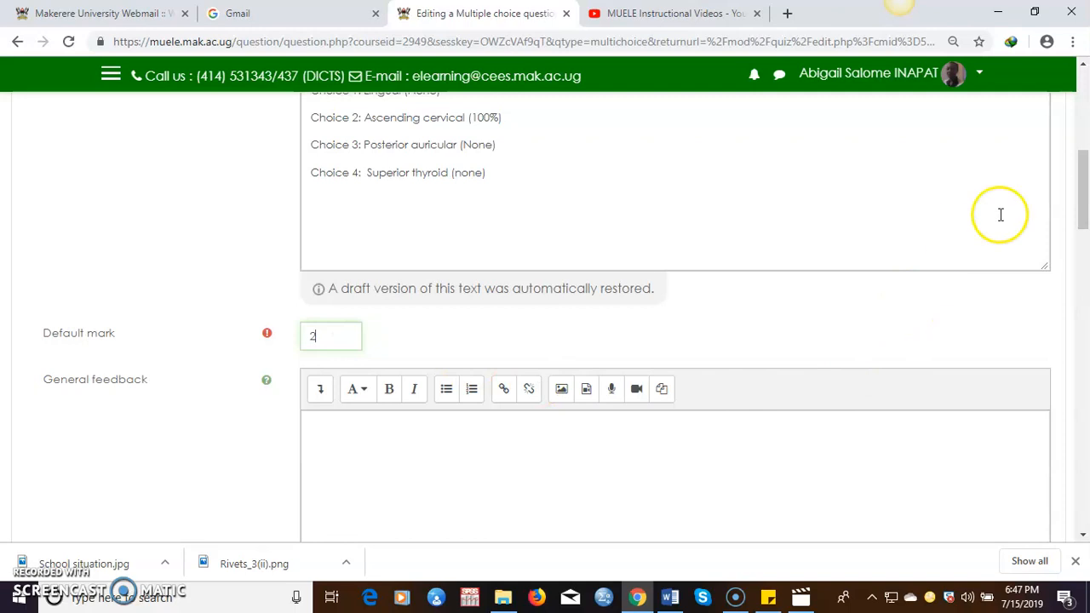
Keep the question on "One answer only" and set the choice numbering to A., B., C., ...
scroll(1070, 207, "down", 3)
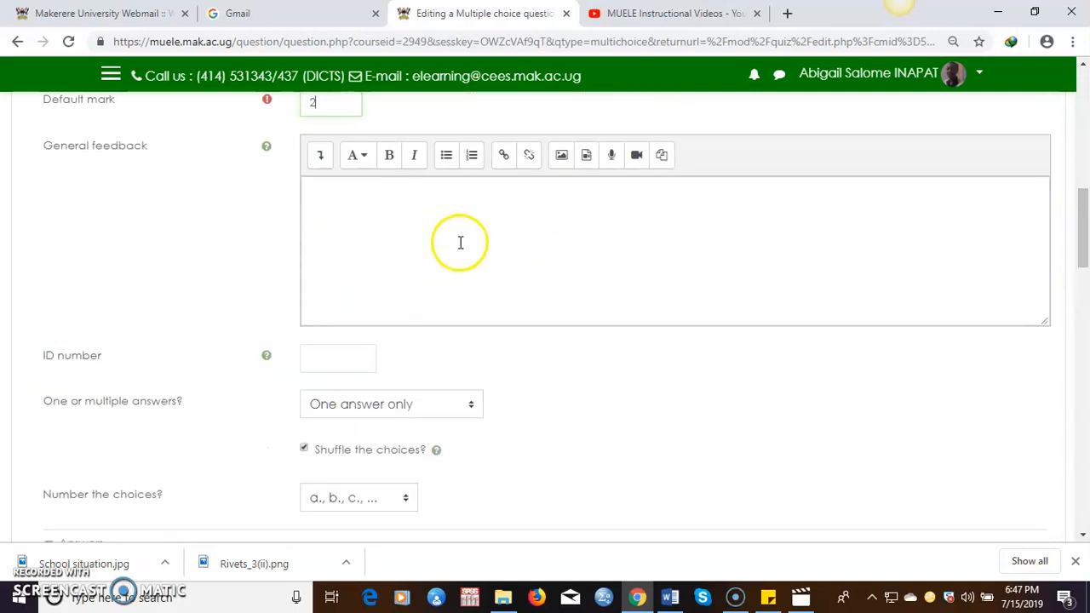
left_click_drag(1074, 243, 1084, 273)
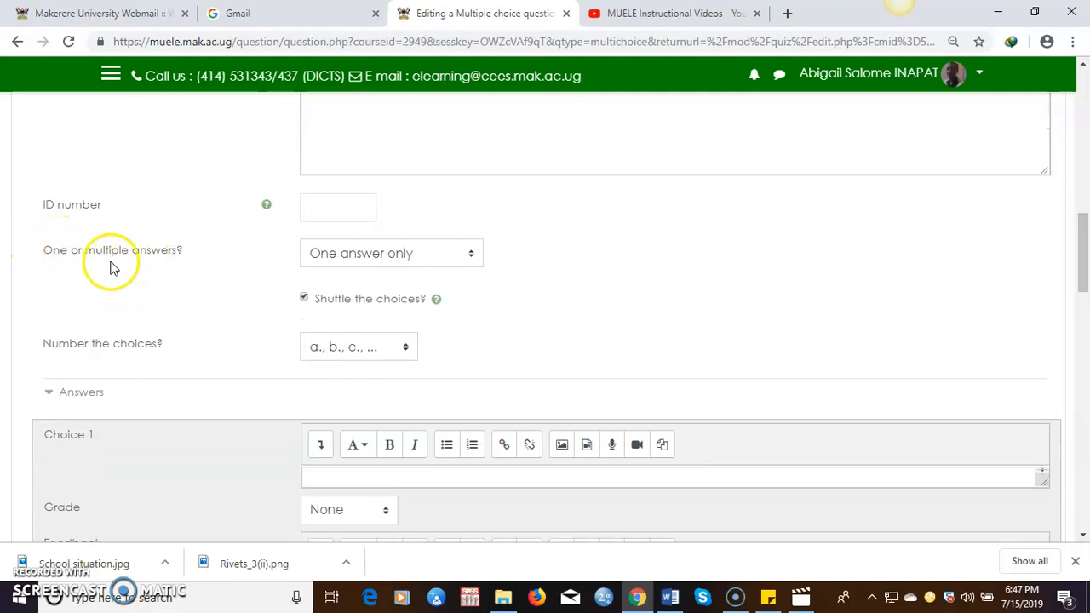
left_click(469, 254)
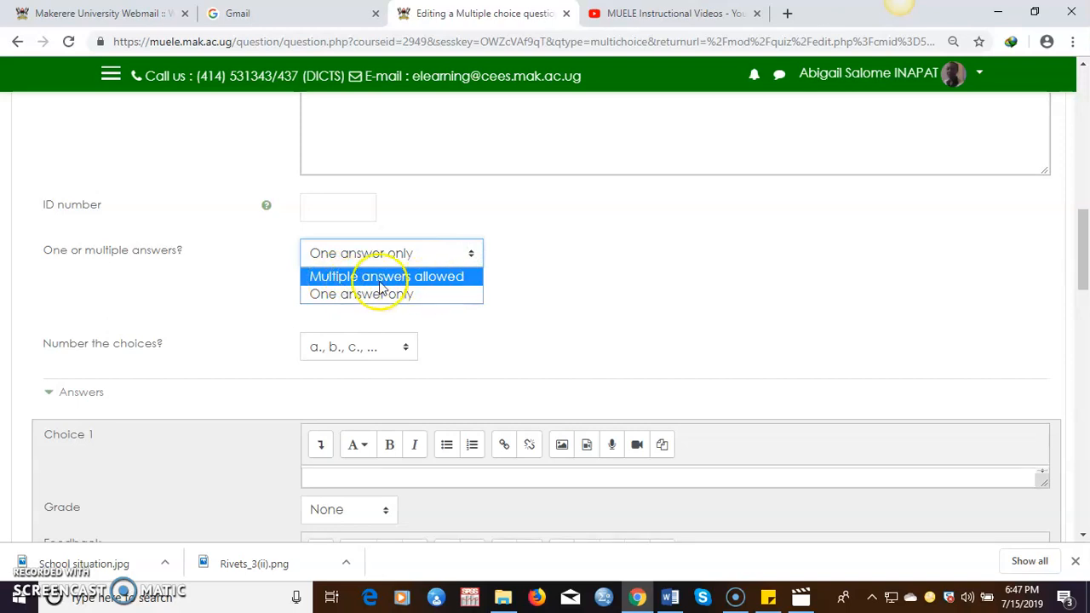
left_click(331, 296)
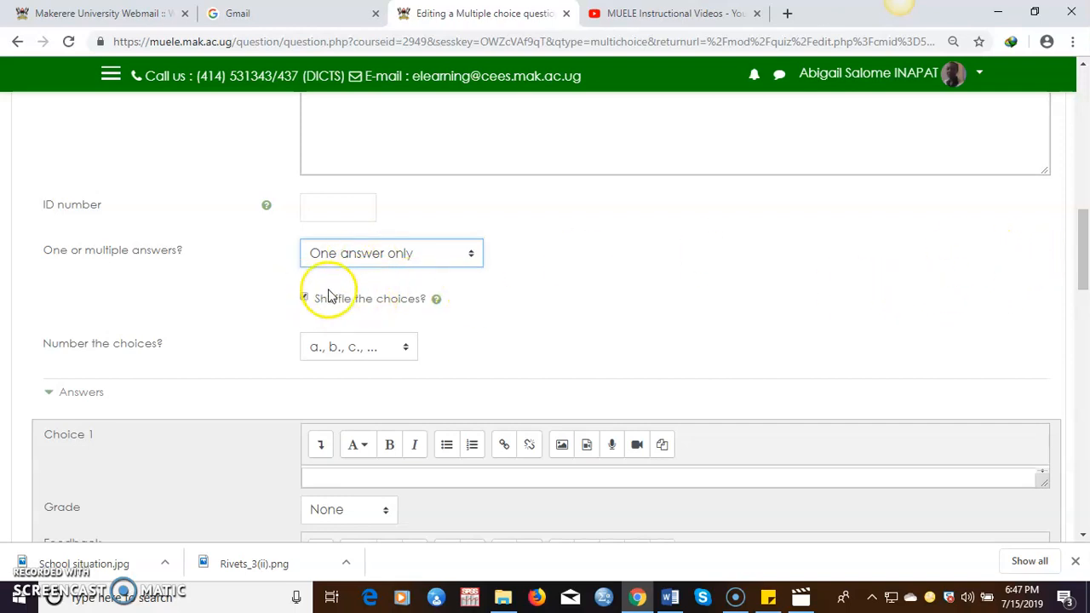
scroll(1084, 275, "down", 1)
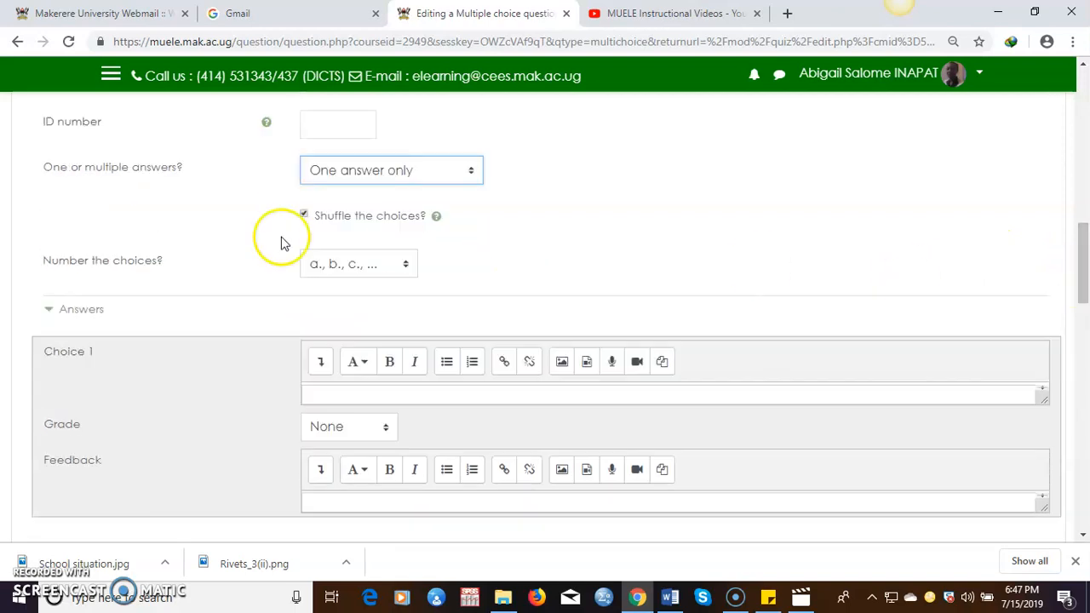
left_click(405, 266)
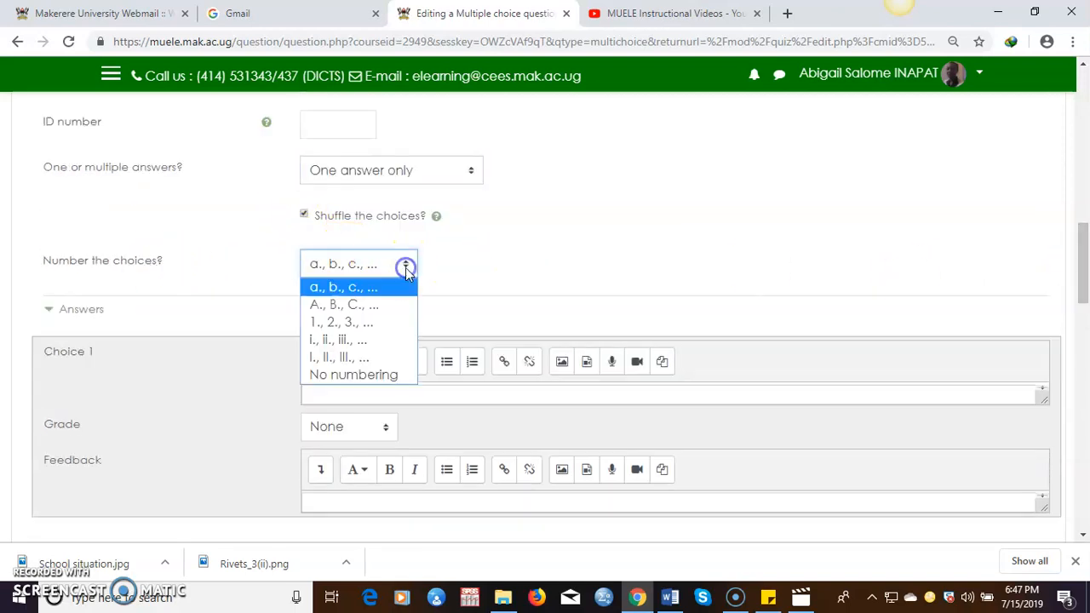
left_click(357, 304)
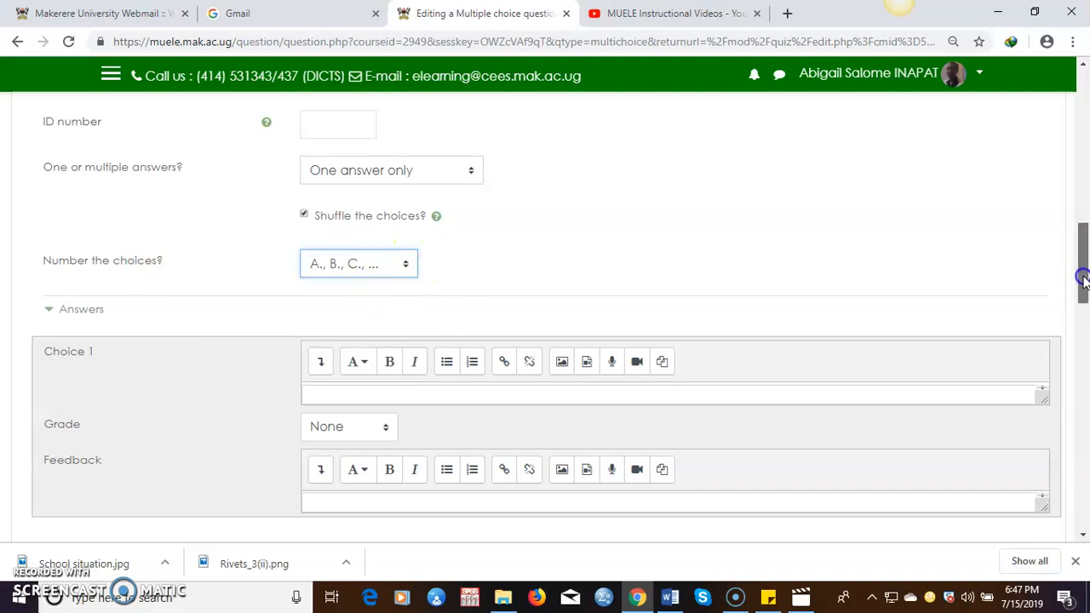
Move the "Choice 1: Lingual (None)" line from the question text into the Choice 1 answer.
scroll(1083, 281, "down", 2)
left_click_drag(1082, 305, 1083, 177)
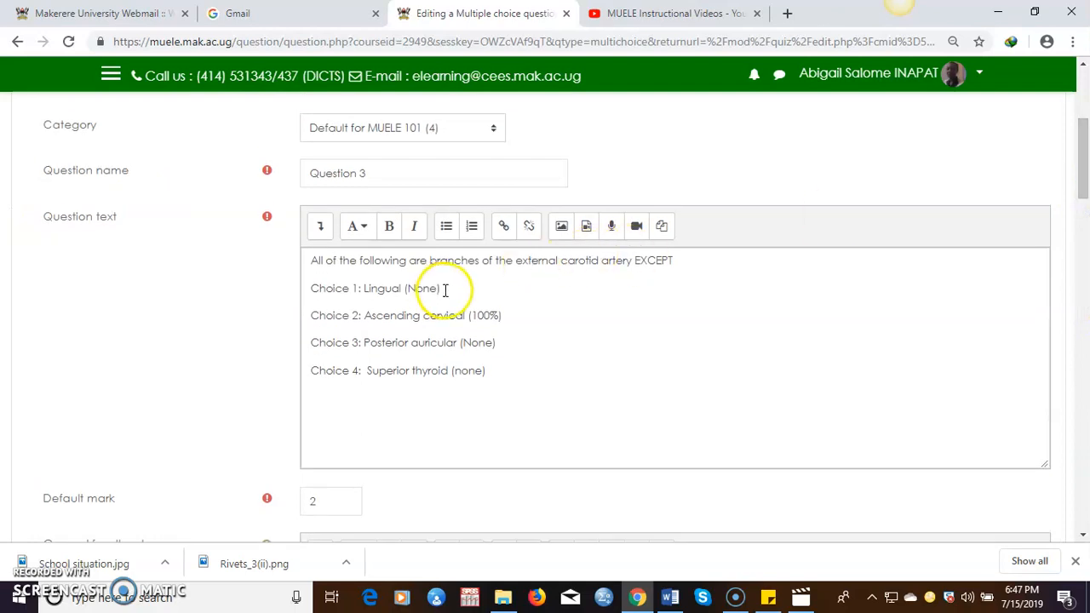
left_click_drag(444, 289, 331, 284)
key("BackSpace")
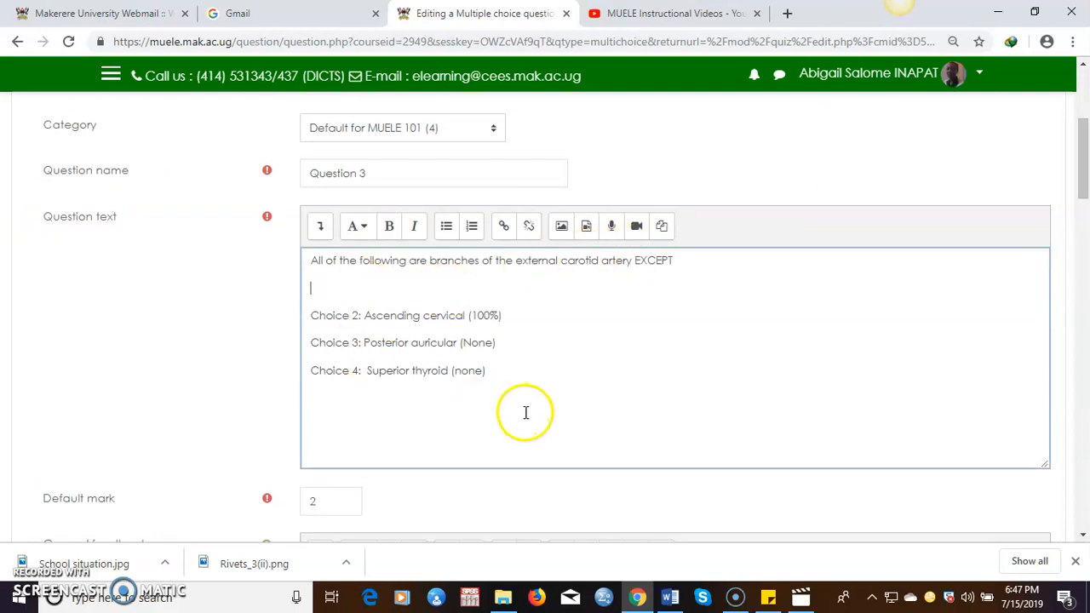
left_click_drag(1081, 160, 1079, 285)
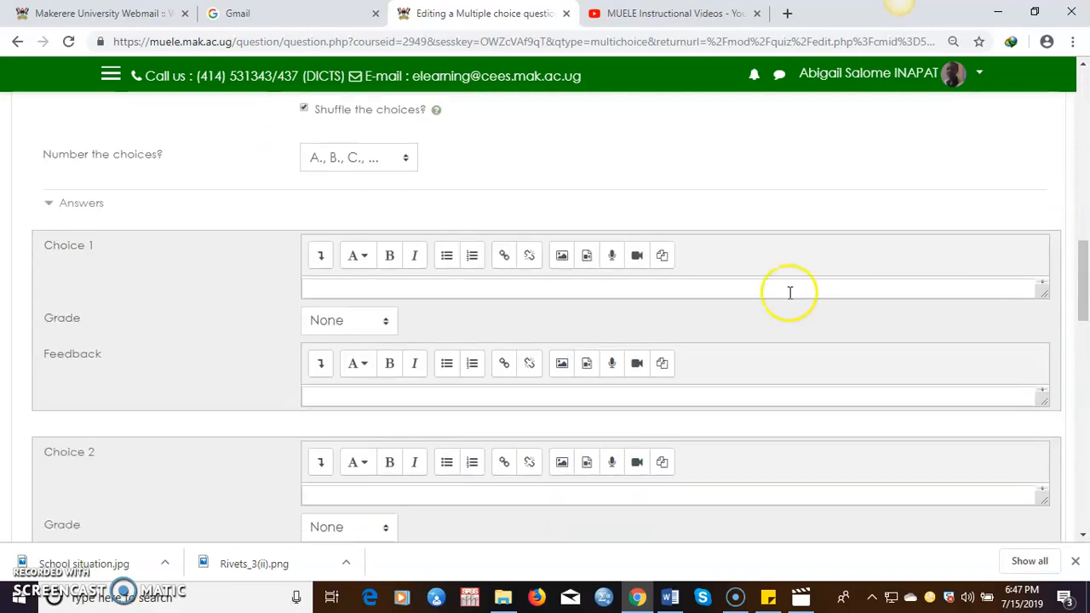
left_click(326, 288)
right_click(327, 288)
left_click(385, 428)
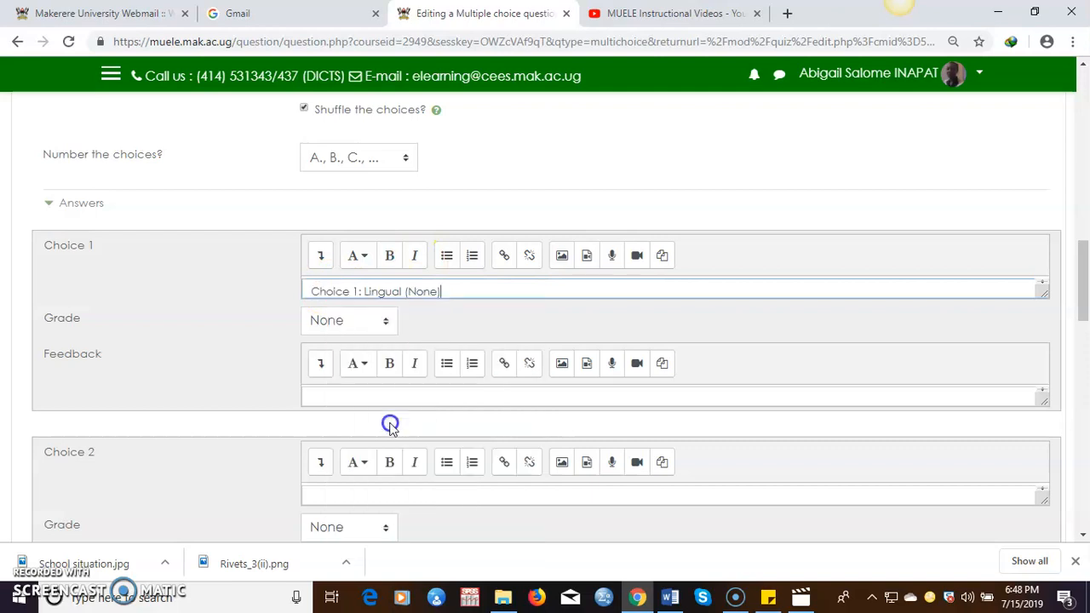
Trim the Choice 1 answer to just "Lingual", leaving its grade at None.
left_click(364, 294)
key("BackSpace")
key("BackSpace")
key("BackSpace")
key("BackSpace")
key("BackSpace")
key("BackSpace")
key("BackSpace")
key("BackSpace")
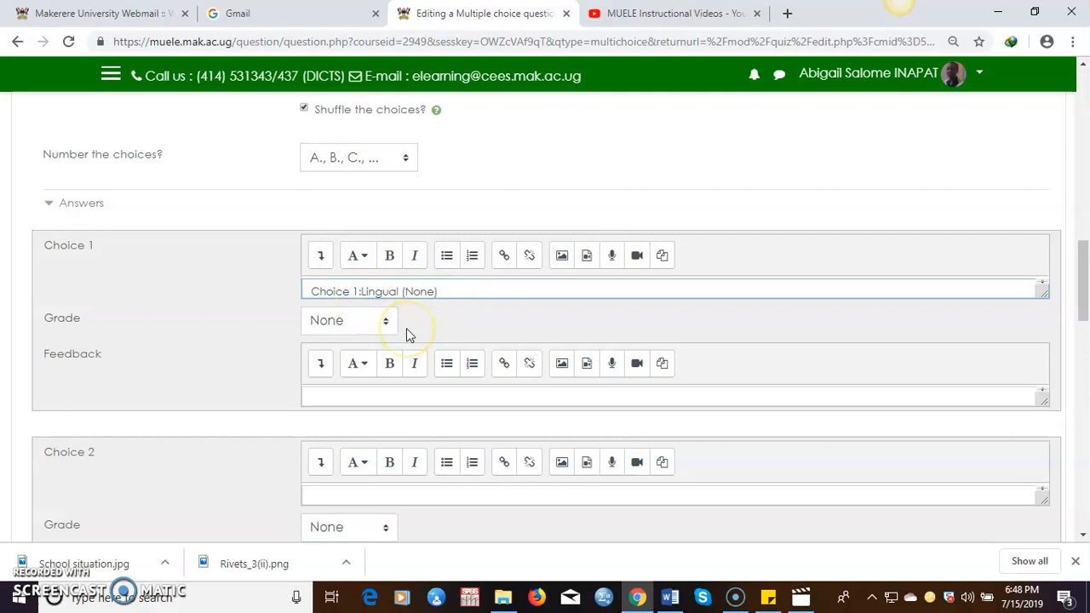
key("BackSpace")
key("BackSpace")
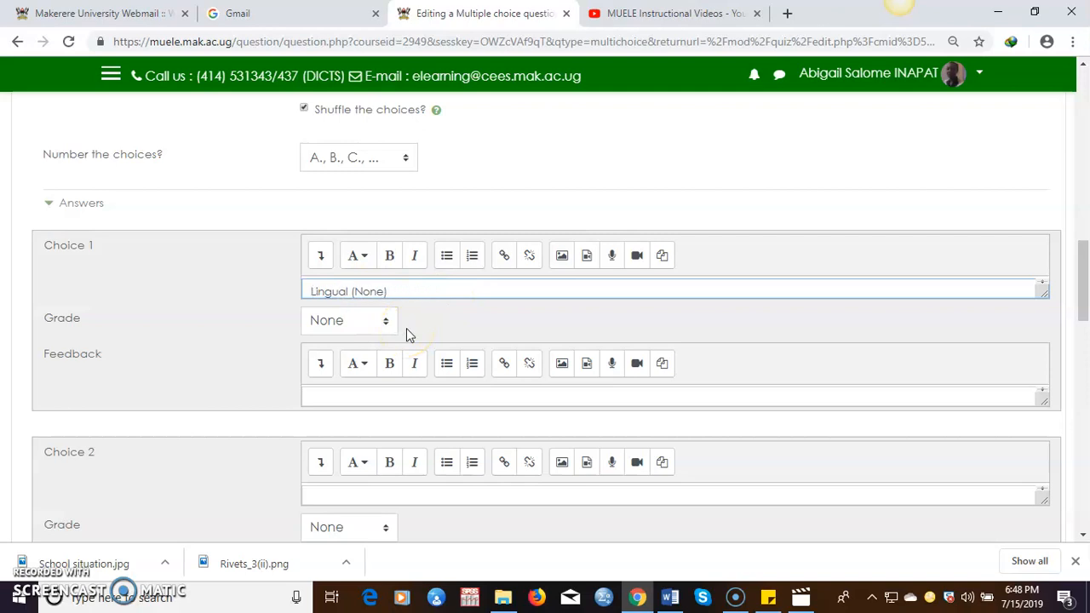
left_click(391, 290)
left_click(332, 323)
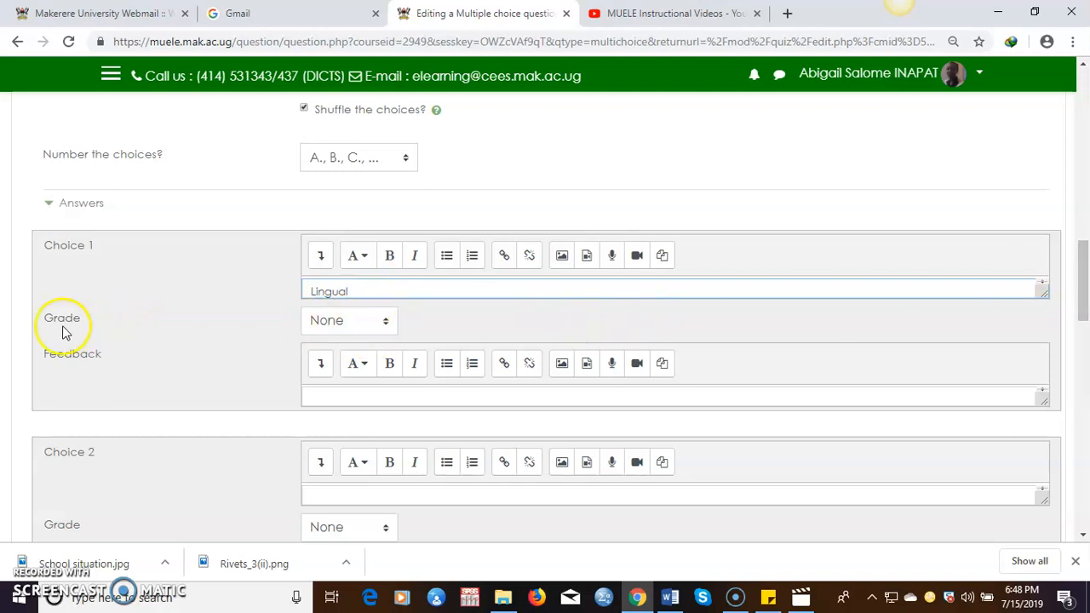
Move the "Choice 2: Ascending cervical (100%)" line from the question text into the Choice 2 answer.
left_click_drag(1075, 295, 1080, 140)
left_click_drag(502, 247, 363, 245)
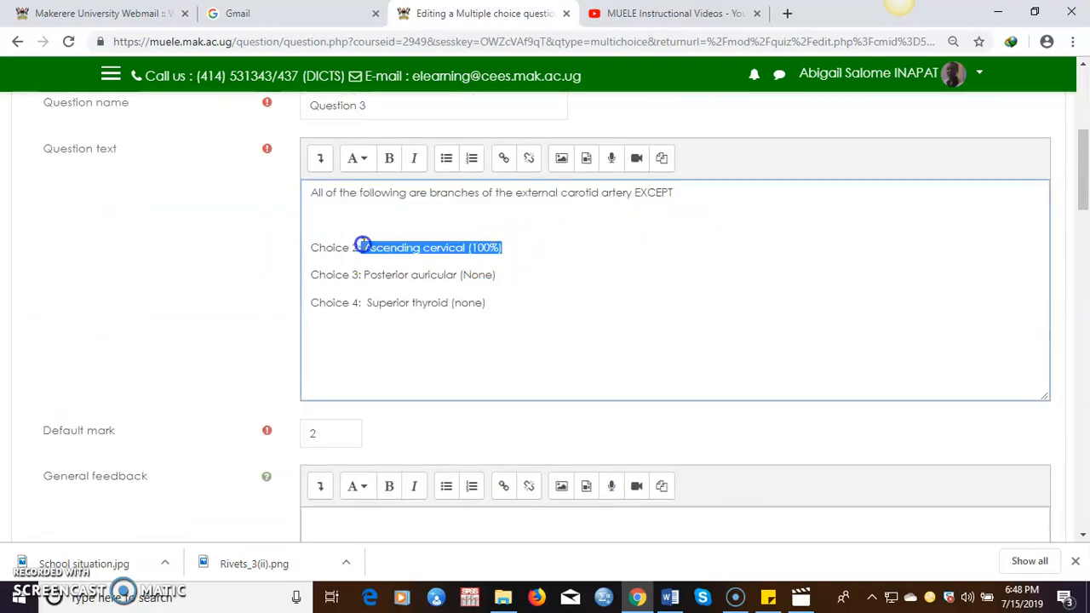
key("Delete")
left_click_drag(1083, 141, 1085, 313)
left_click(314, 289)
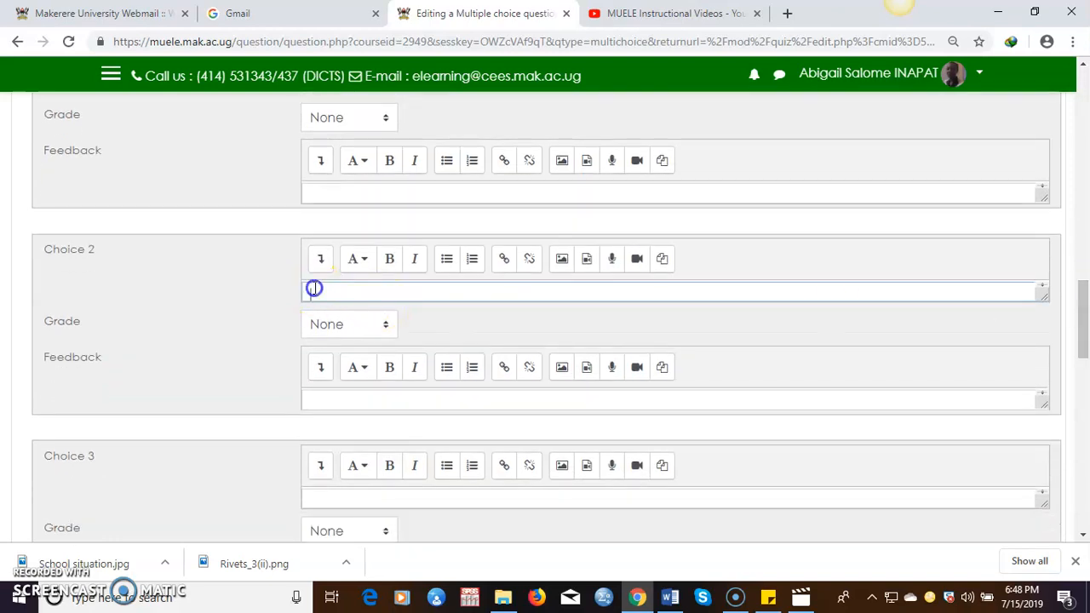
right_click(314, 288)
left_click(360, 425)
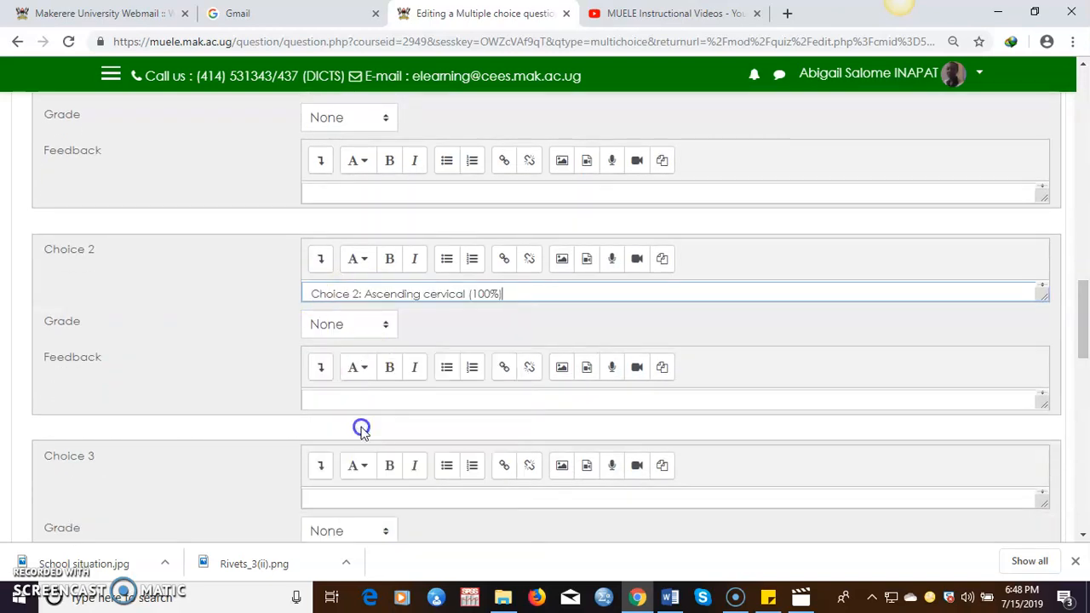
Trim the Choice 2 answer to just "Ascending cervical" and set its grade to 100%.
left_click(366, 300)
left_click(499, 286)
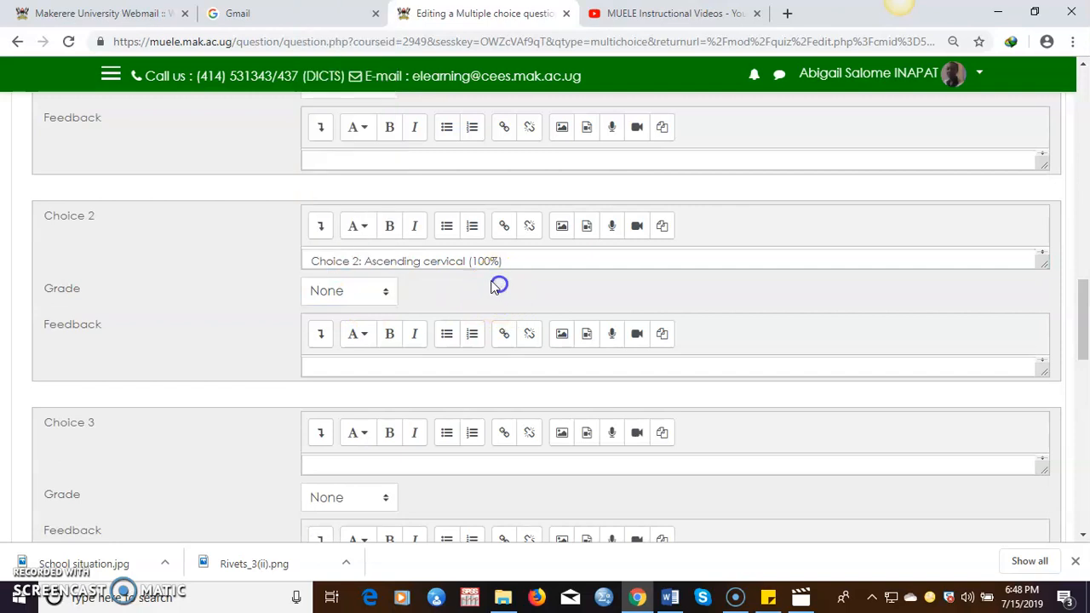
left_click(367, 259)
key("BackSpace")
key("BackSpace")
key("BackSpace")
key("BackSpace")
key("BackSpace")
key("BackSpace")
key("BackSpace")
key("BackSpace")
key("BackSpace")
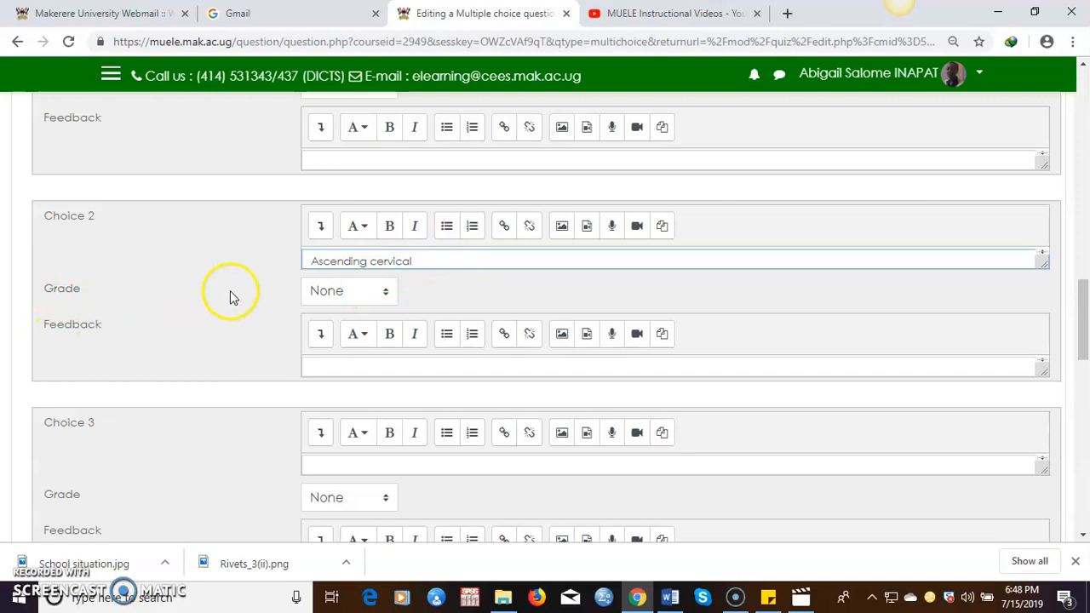
left_click(388, 293)
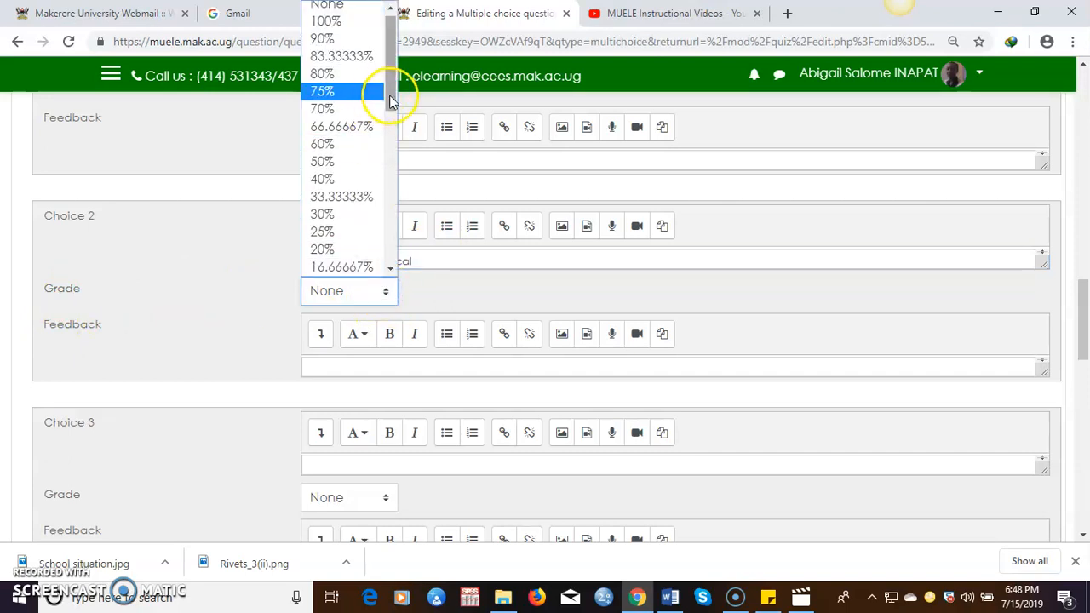
left_click(337, 30)
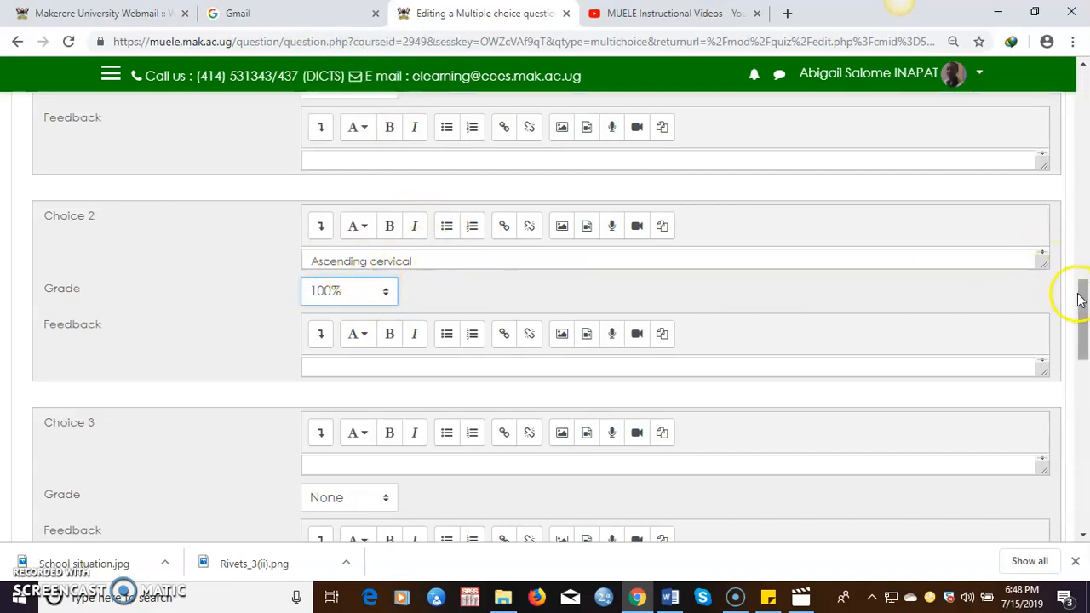
Move the "Choice 3: Posterior auricular (None)" line from the question text into the Choice 3 answer, trimmed to "Posterior auricular".
left_click_drag(1083, 300, 1082, 164)
left_click(506, 191)
left_click_drag(506, 190, 322, 186)
key("ctrl+c")
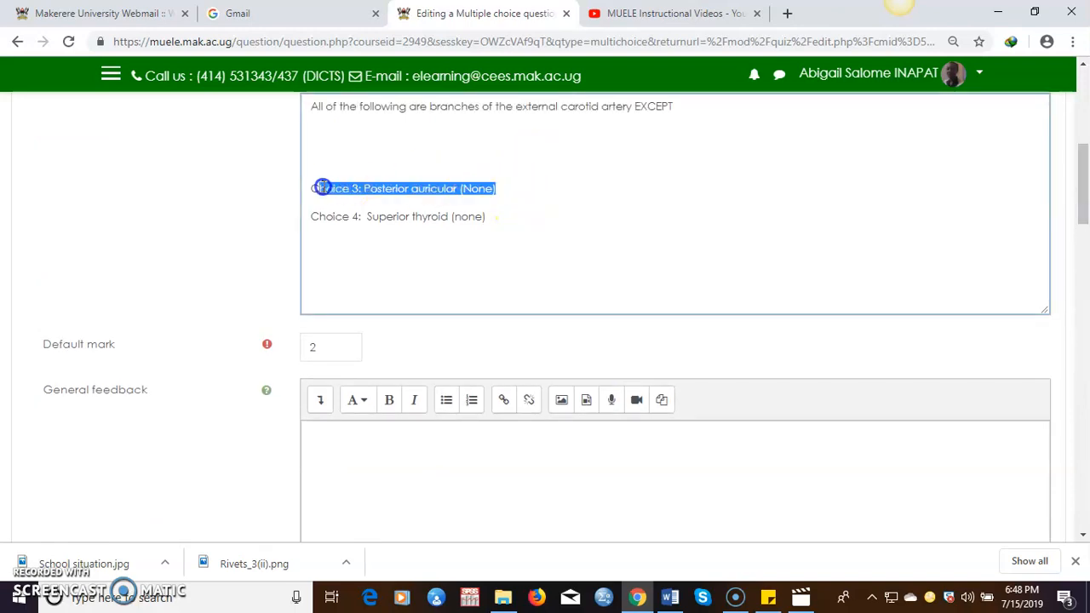
key("Delete")
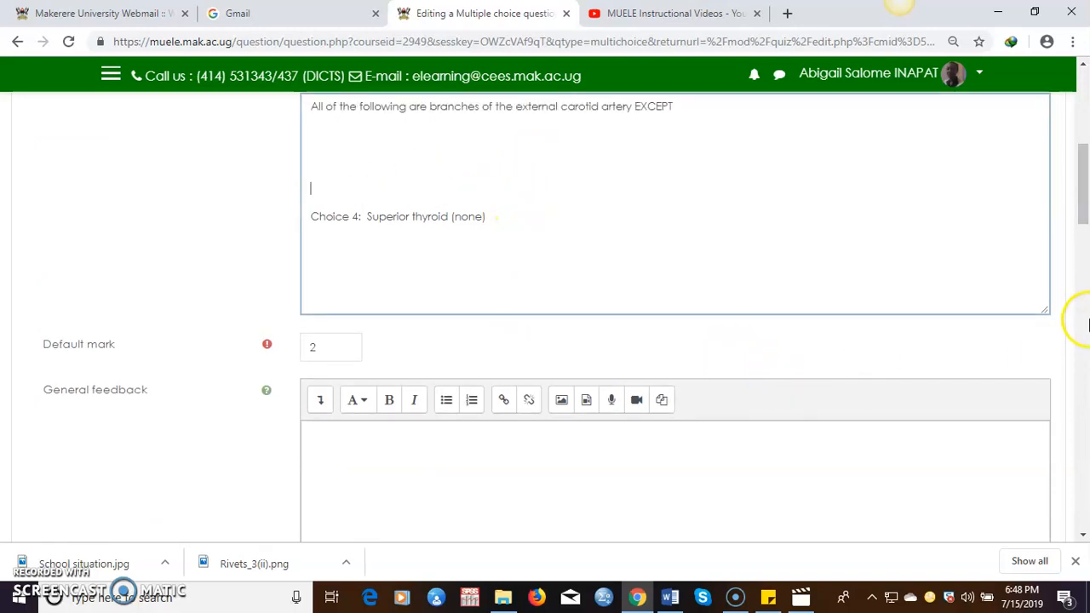
left_click_drag(1085, 217, 1085, 370)
left_click(376, 211)
right_click(377, 211)
left_click(438, 350)
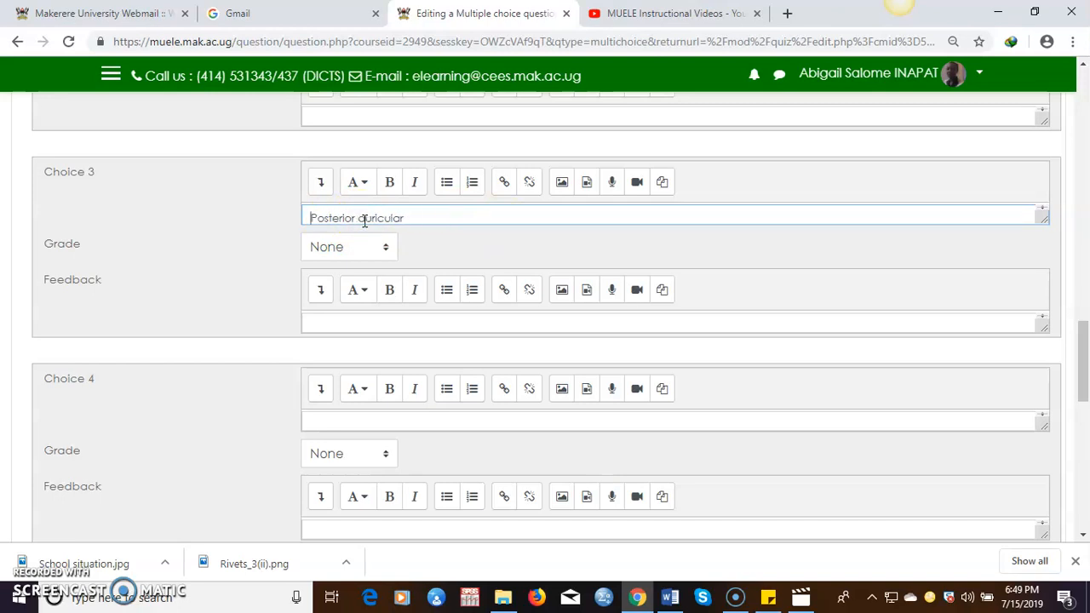
Move the "Choice 4: Superior thyroid (none)" line from the question text into the Choice 4 answer.
left_click_drag(1075, 335, 1083, 217)
left_click_drag(1085, 197, 1085, 171)
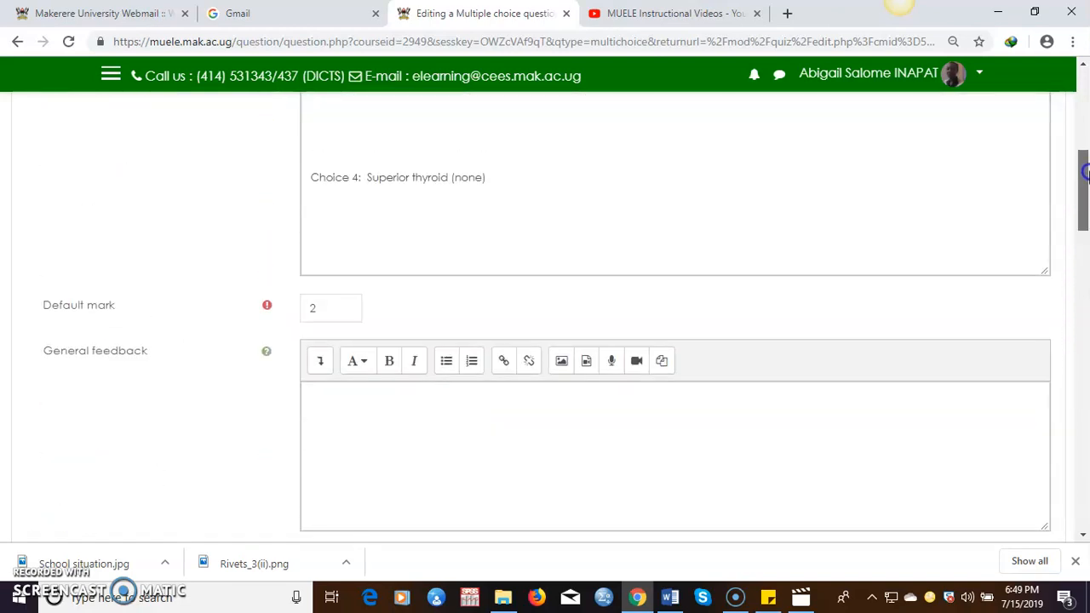
left_click_drag(503, 177, 314, 177)
key("ctrl+c")
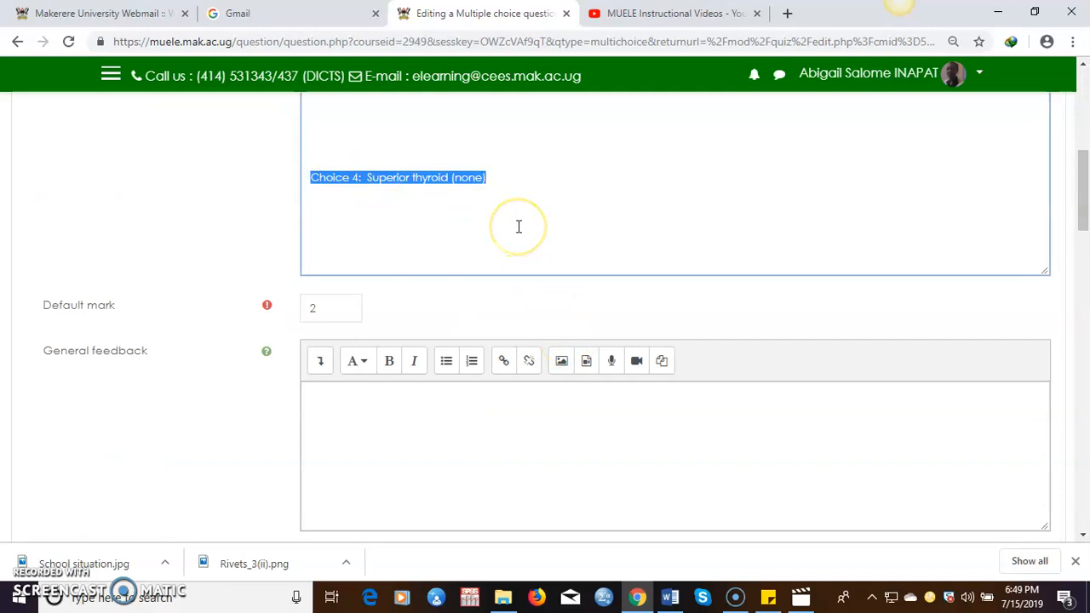
key("BackSpace")
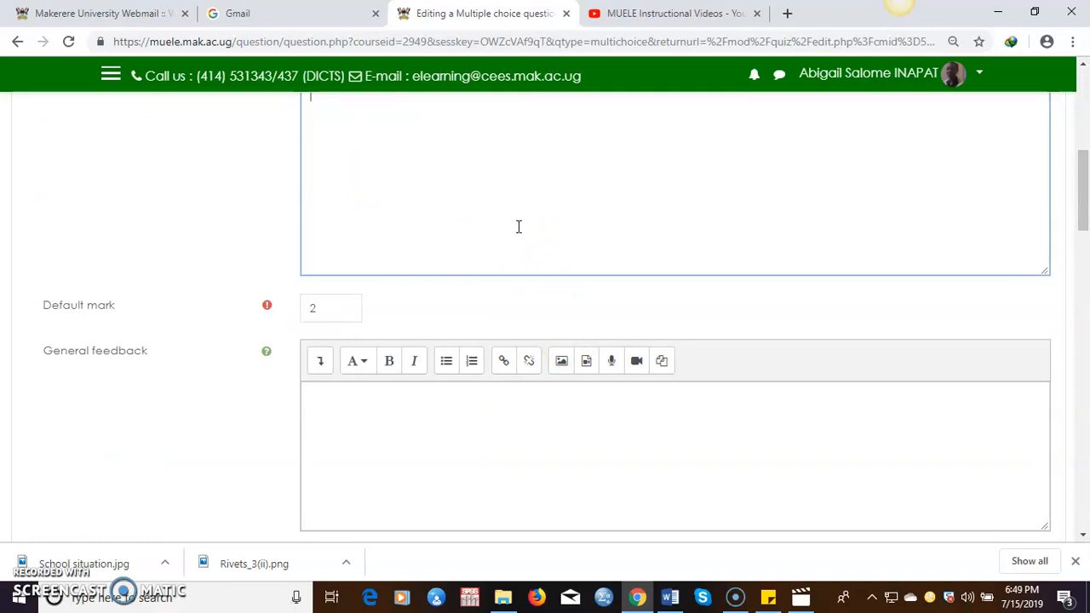
scroll(1081, 158, "up", 2)
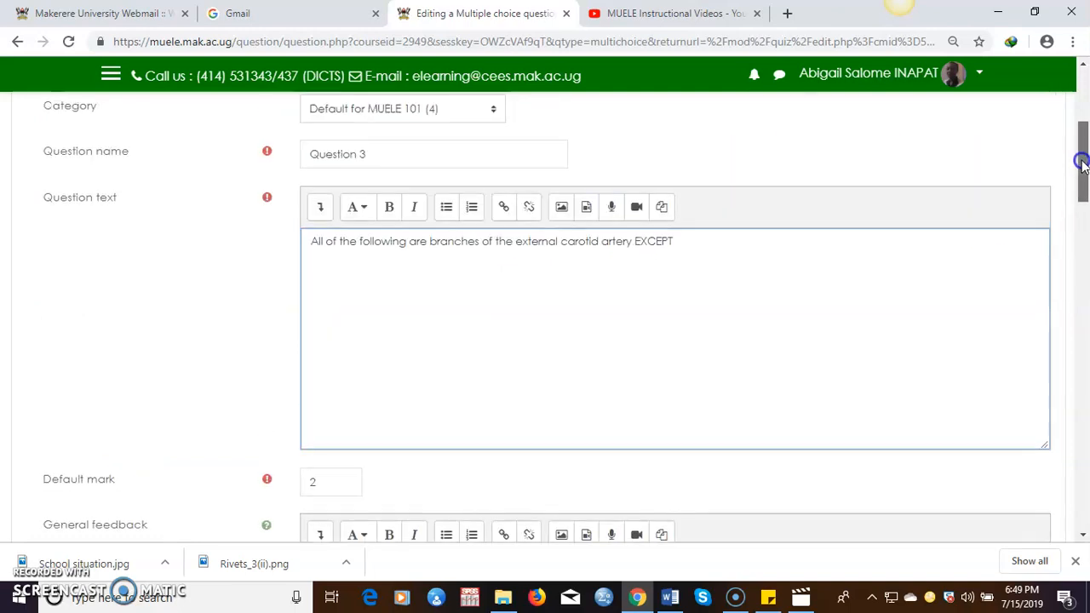
left_click_drag(1079, 170, 1083, 411)
left_click(380, 251)
right_click(379, 250)
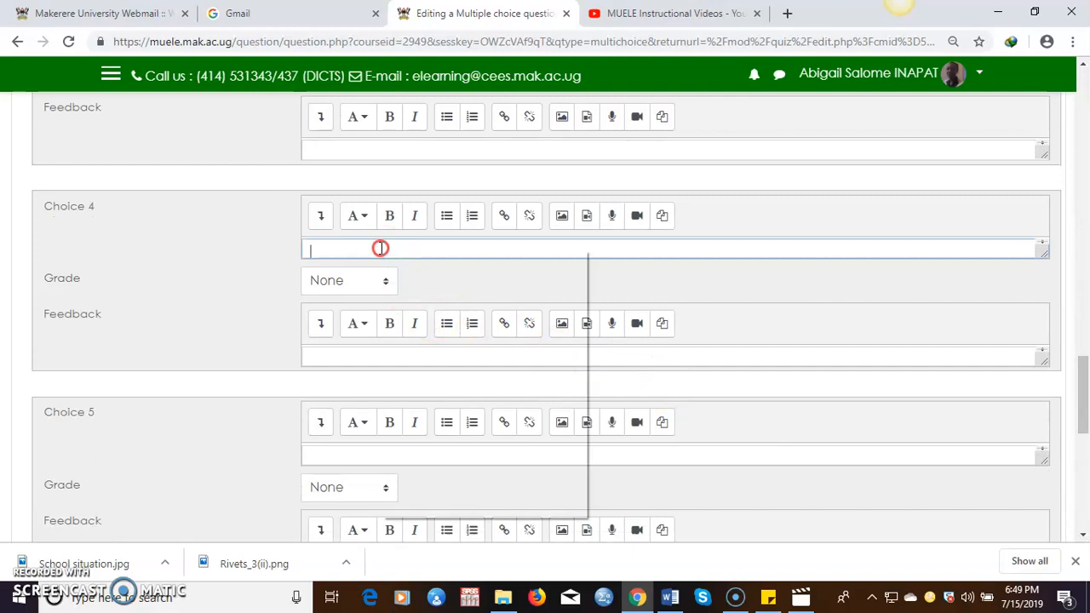
left_click(423, 390)
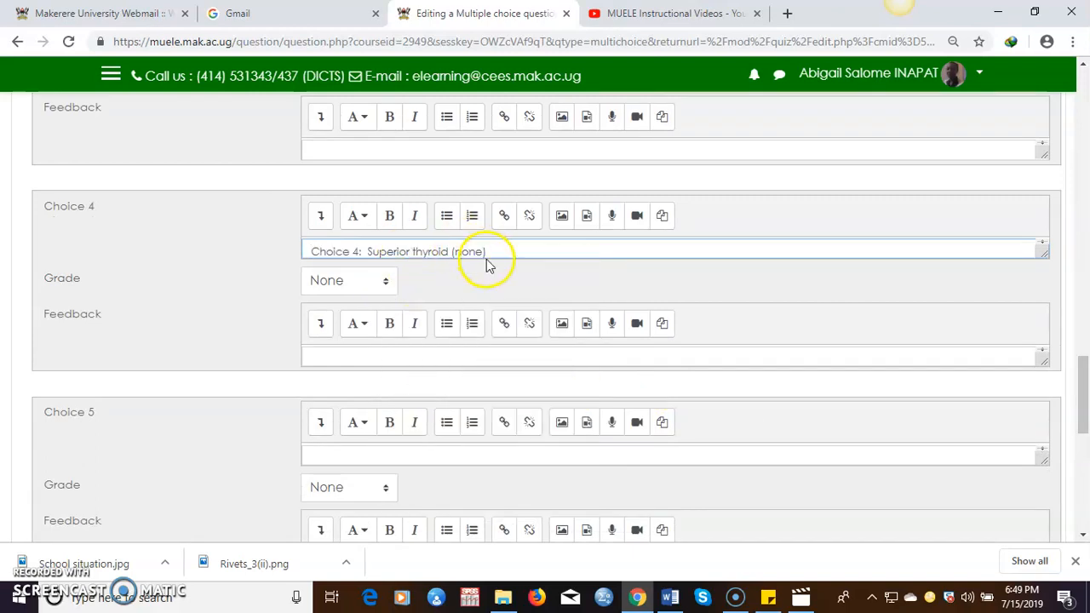
Trim the Choice 4 answer to just "Superior thyroid", leaving its grade at None.
key("BackSpace")
key("BackSpace")
key("BackSpace")
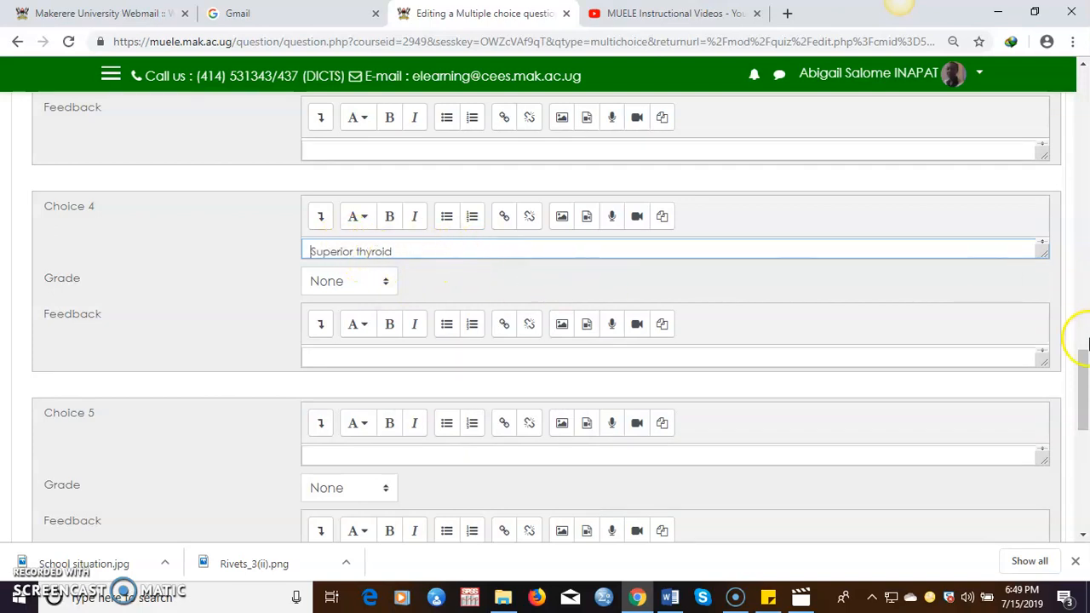
mouse_move(1081, 366)
left_mouse_down()
mouse_move(1081, 407)
mouse_move(1081, 360)
left_mouse_up()
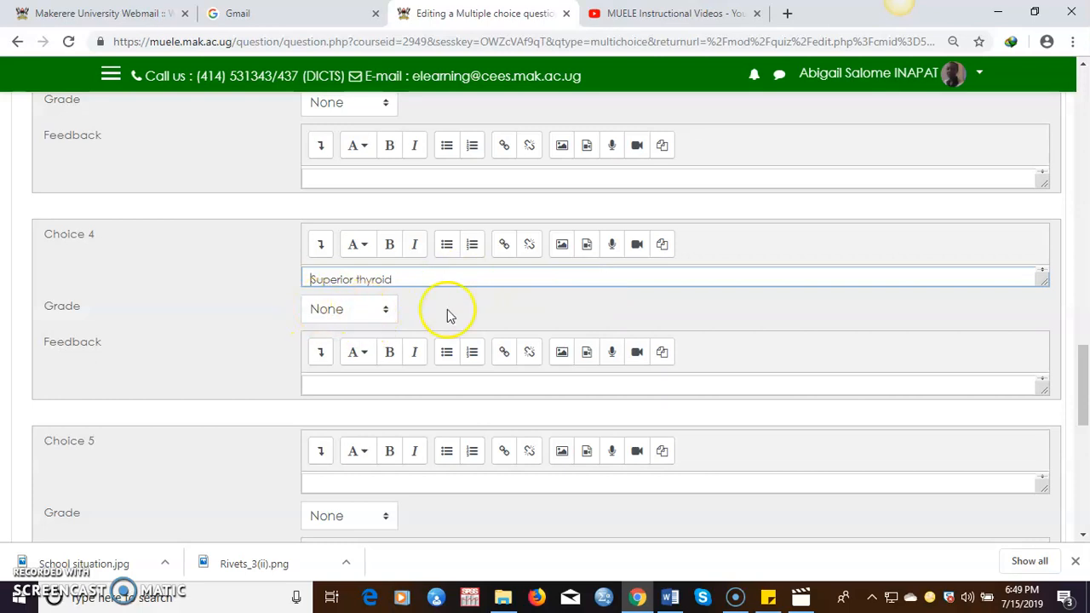
Review the filled-in choices and enter "This is the correct answer" as the feedback for Choice 2.
left_click_drag(1084, 364, 1084, 310)
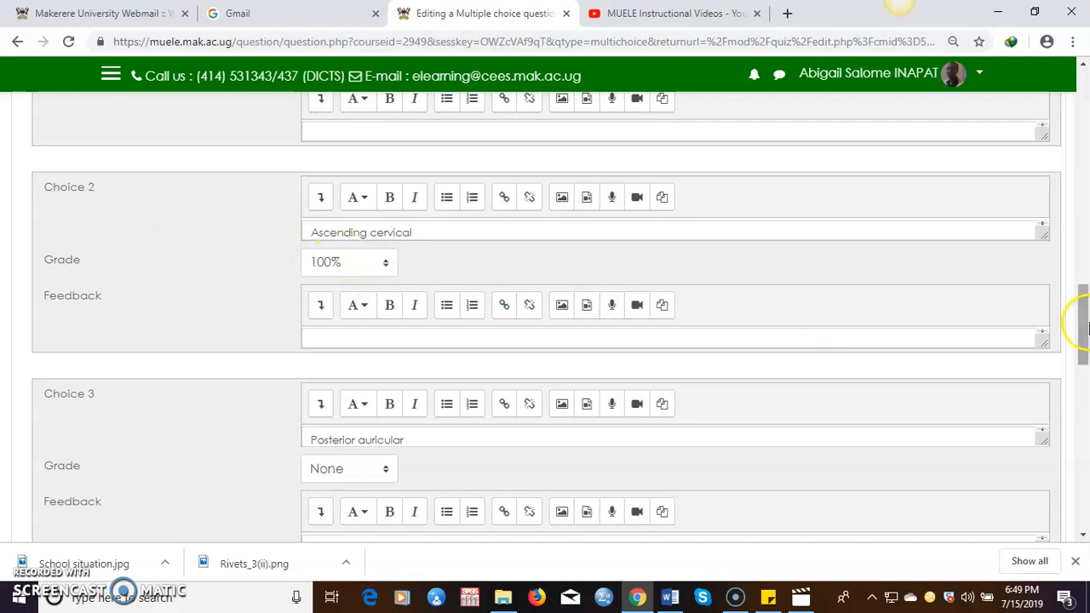
left_click_drag(1084, 332, 1085, 412)
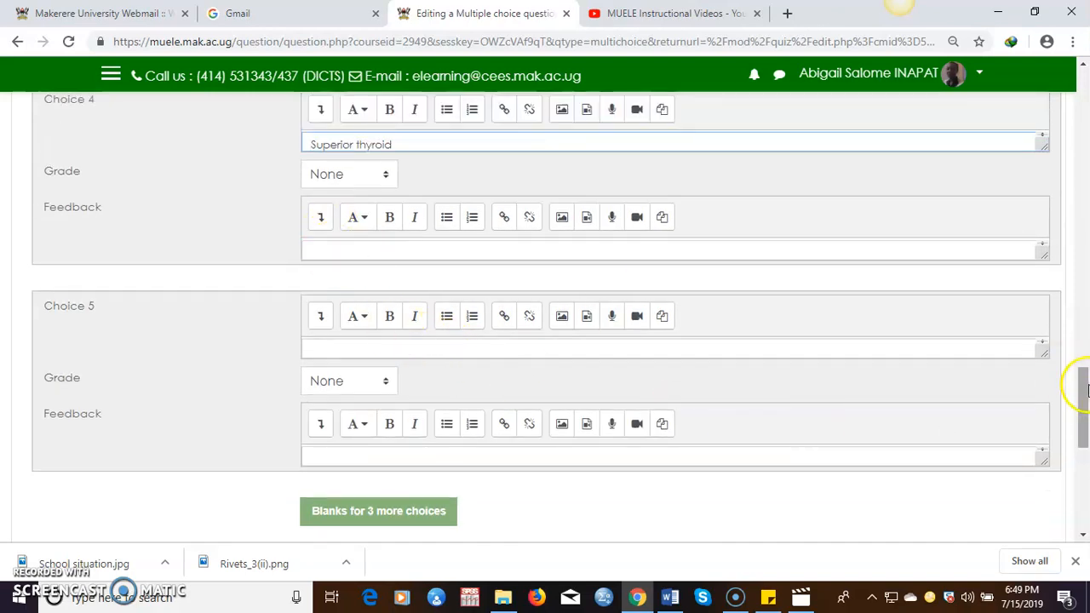
left_click_drag(1084, 396, 1085, 331)
left_click(372, 263)
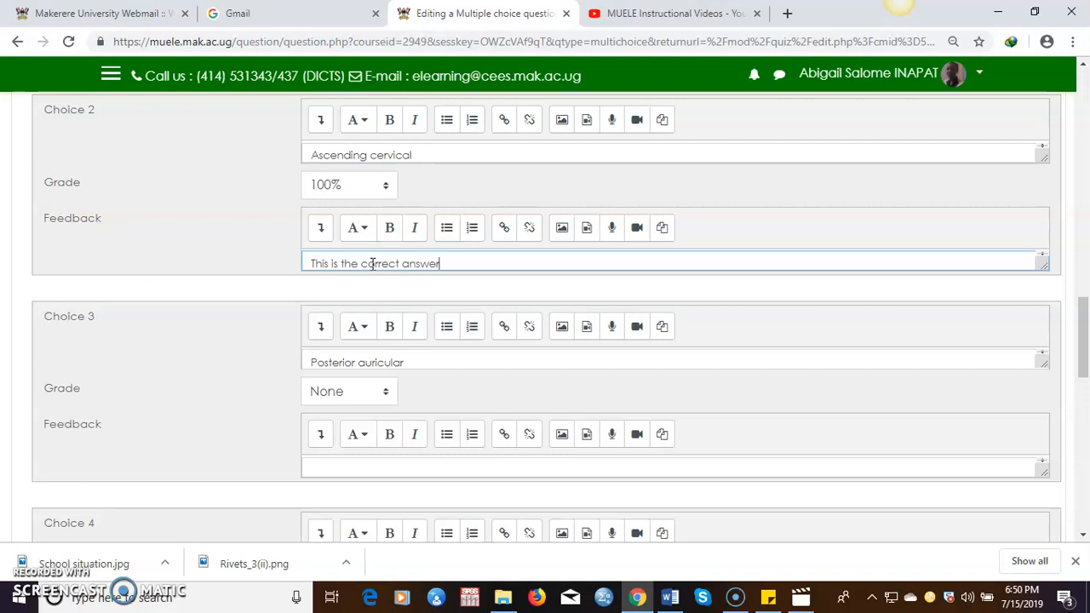
Save the changes to Question 3 and check the quiz's question list.
left_click_drag(1078, 304, 1084, 454)
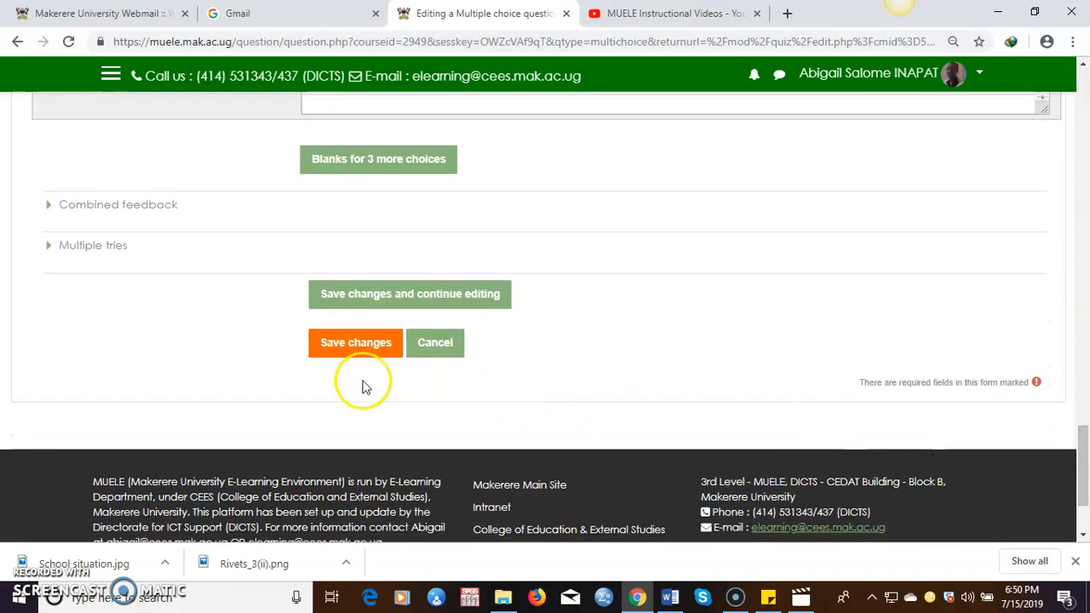
left_click(347, 344)
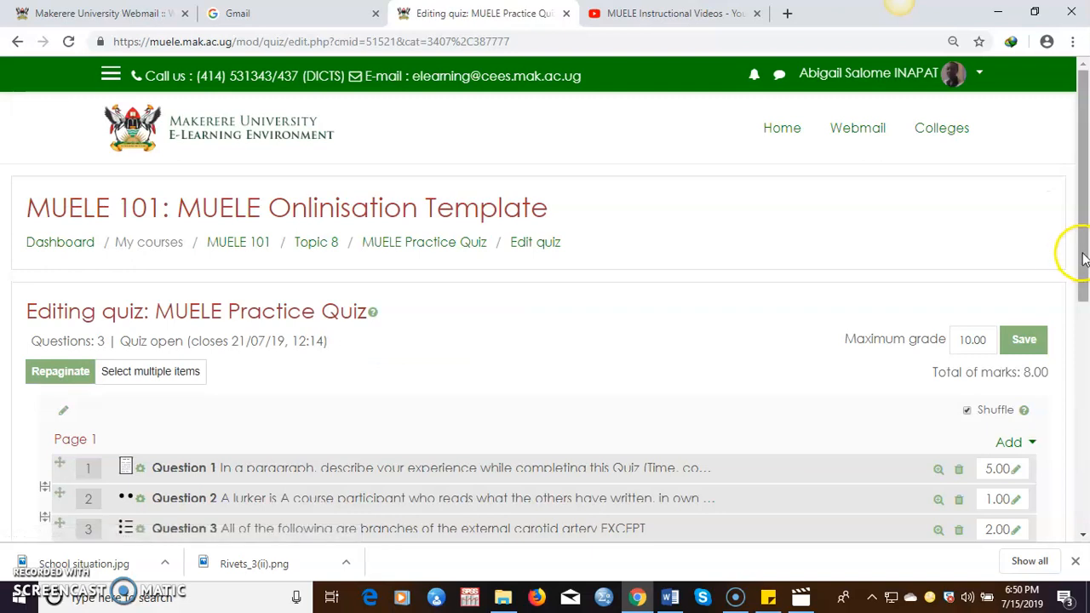
left_click_drag(1084, 258, 1071, 346)
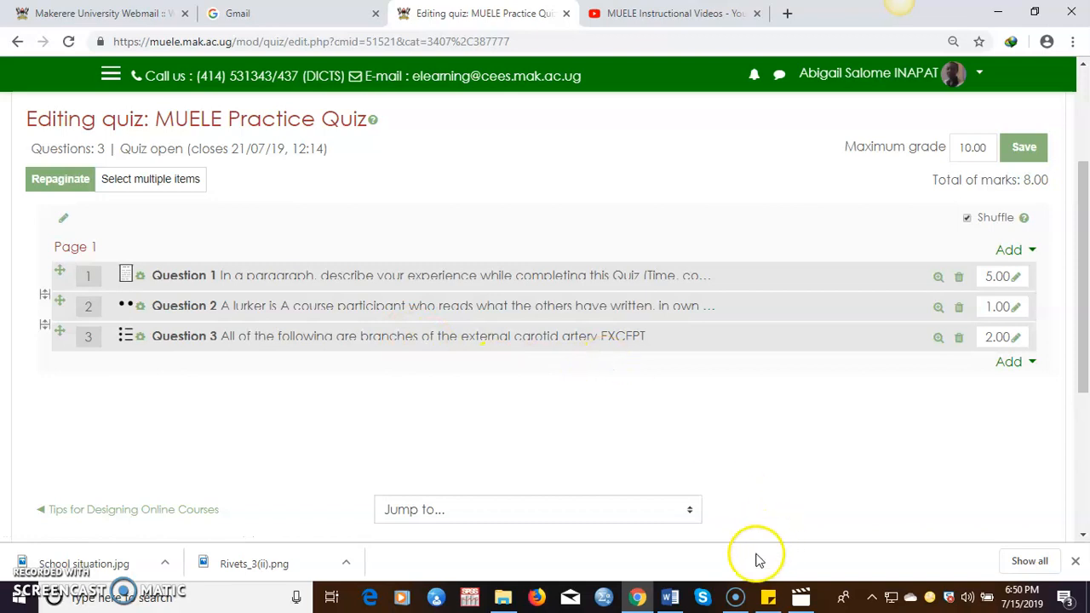
In the Word document, copy the Performers and Learners question from its question text through option d.
left_click(670, 599)
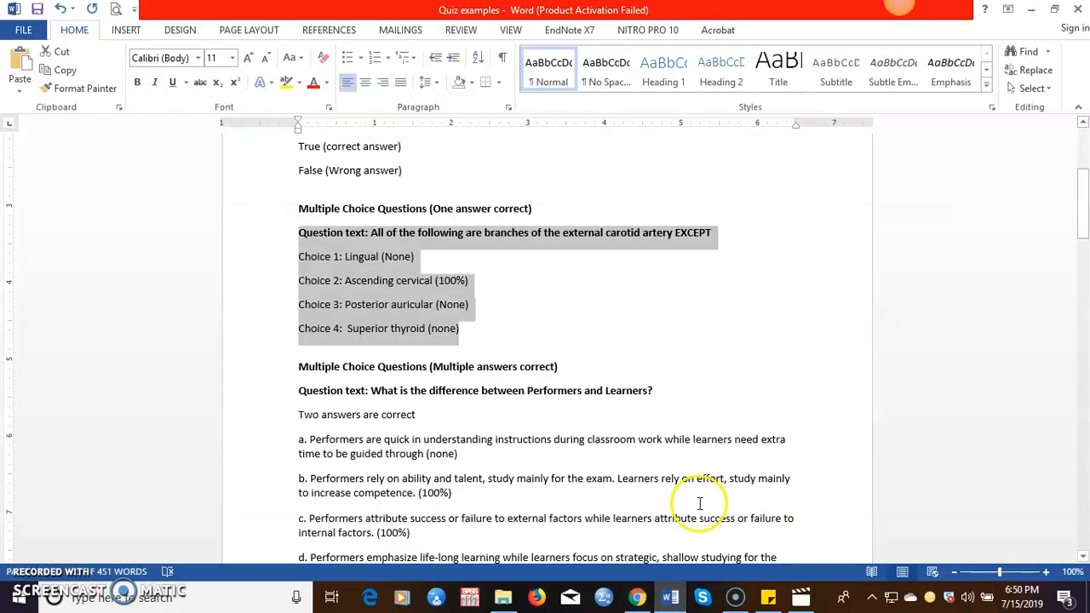
left_click_drag(1083, 224, 1083, 254)
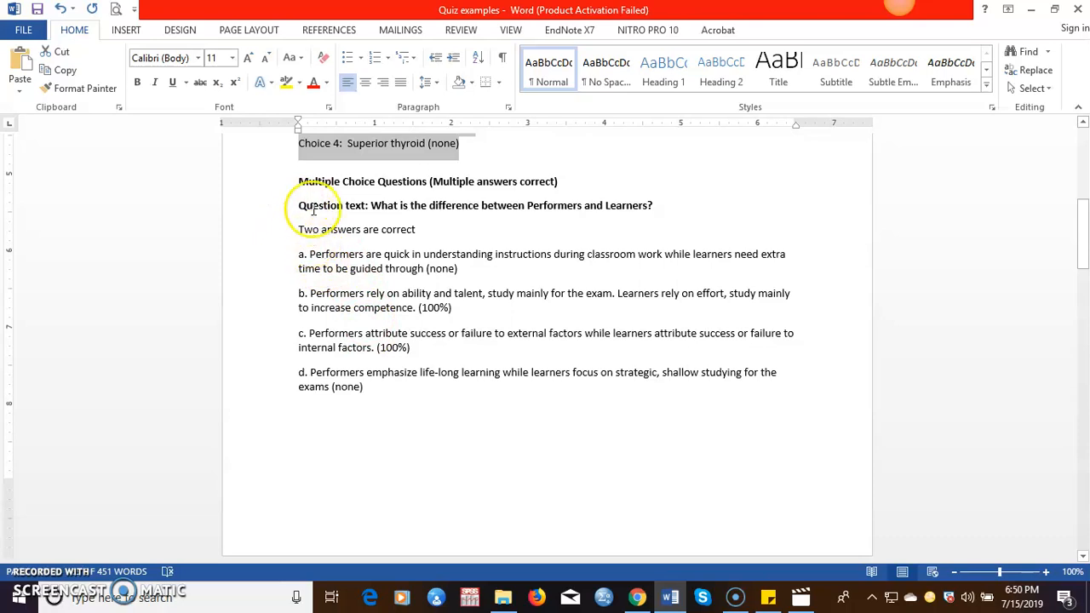
left_click_drag(299, 206, 364, 393)
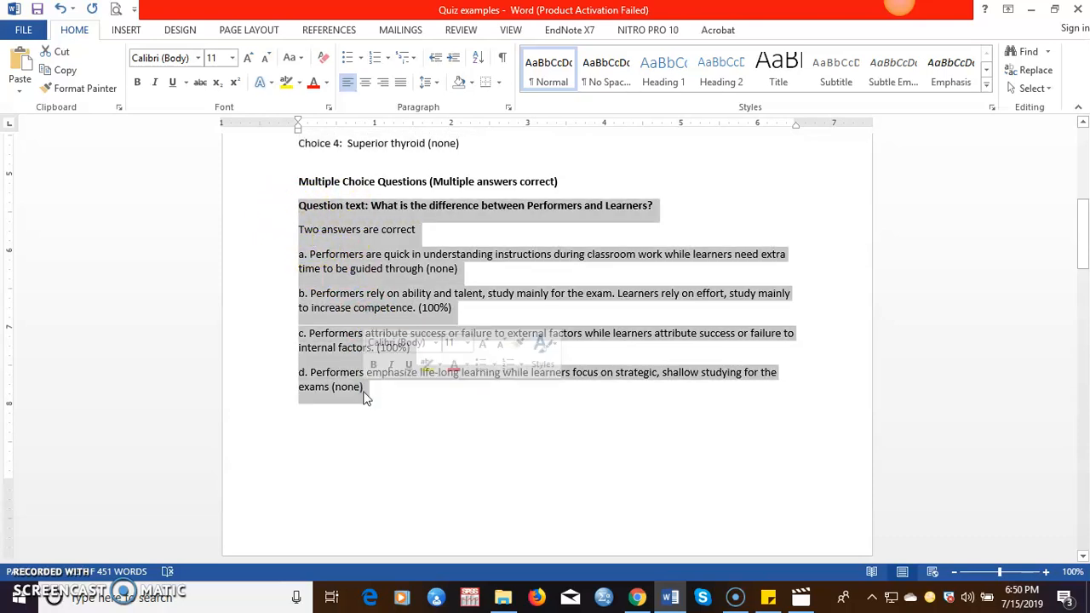
right_click(342, 261)
left_click(377, 289)
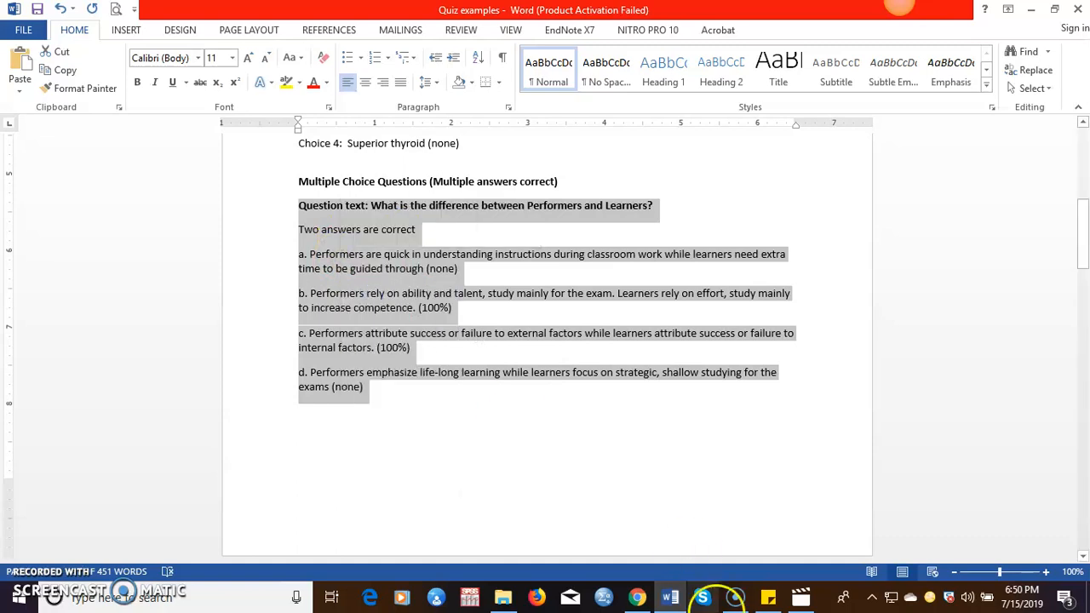
Switch back to Chrome and add a new Multiple choice question after Question 3 in the quiz.
left_click(637, 597)
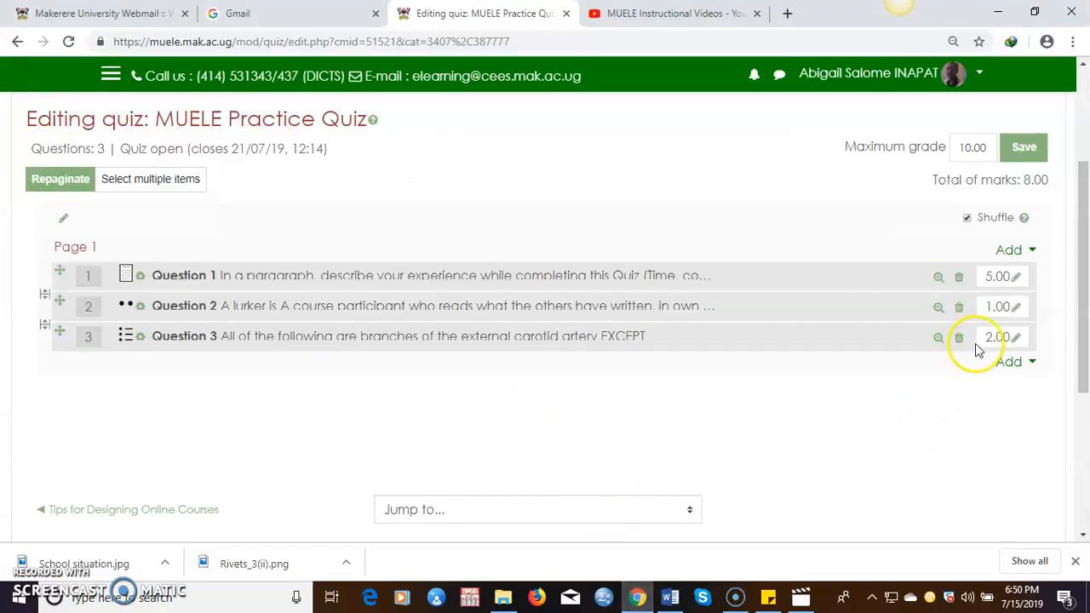
left_click(1033, 363)
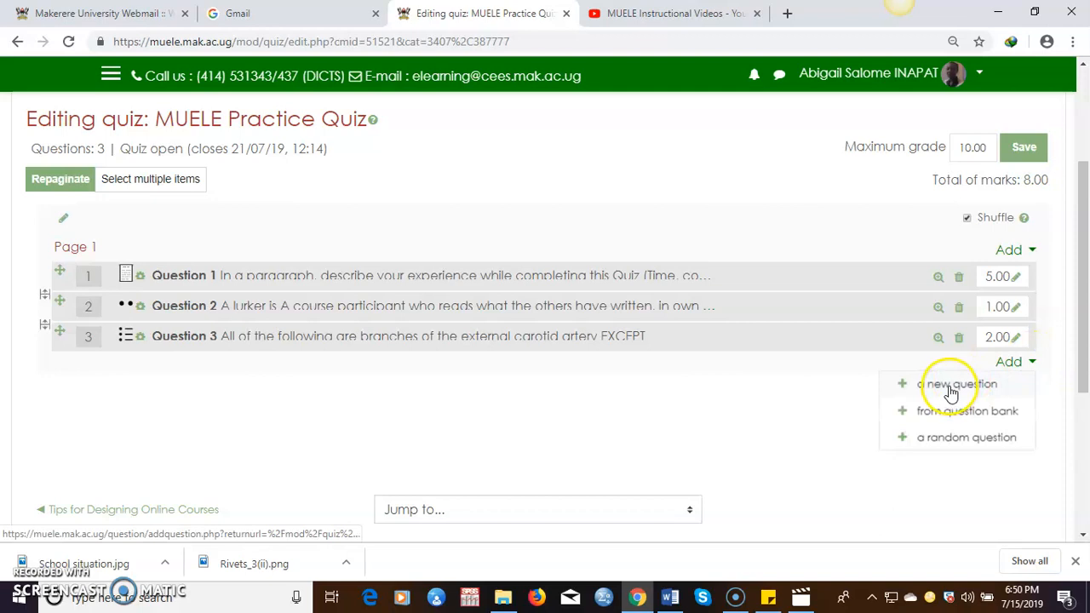
left_click(951, 388)
left_click(408, 172)
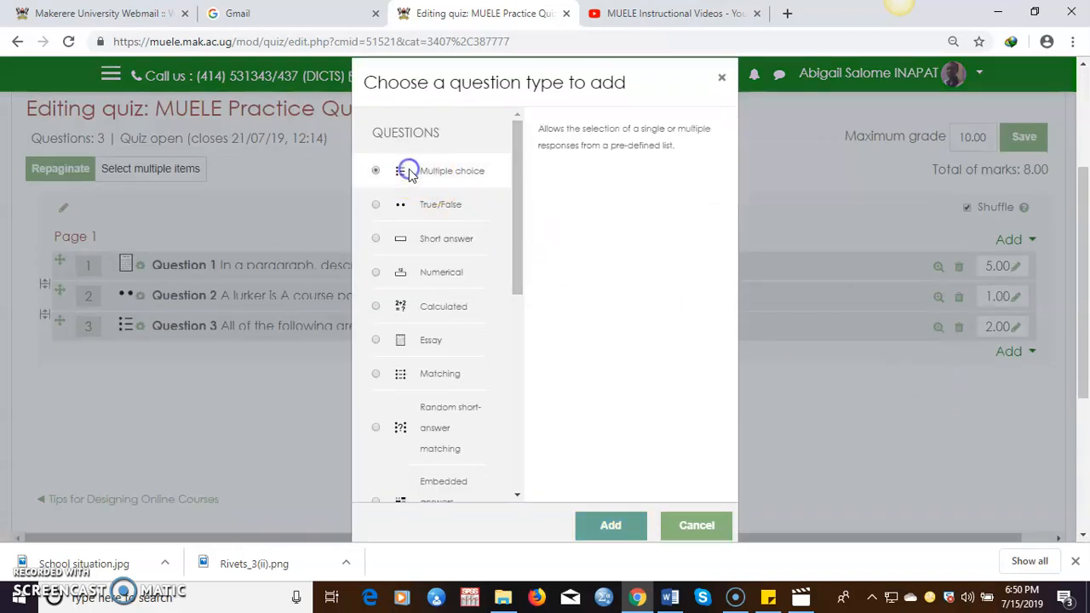
left_click(603, 520)
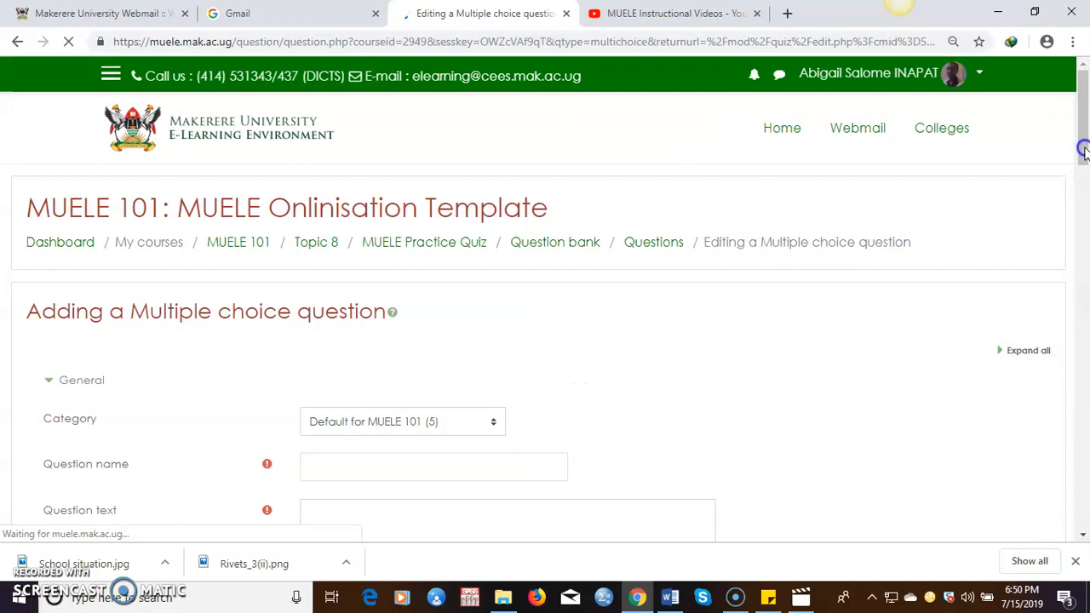
Name the question "Question 4" and paste the copied Word text into the question text as plain text.
scroll(1085, 194, "down", 4)
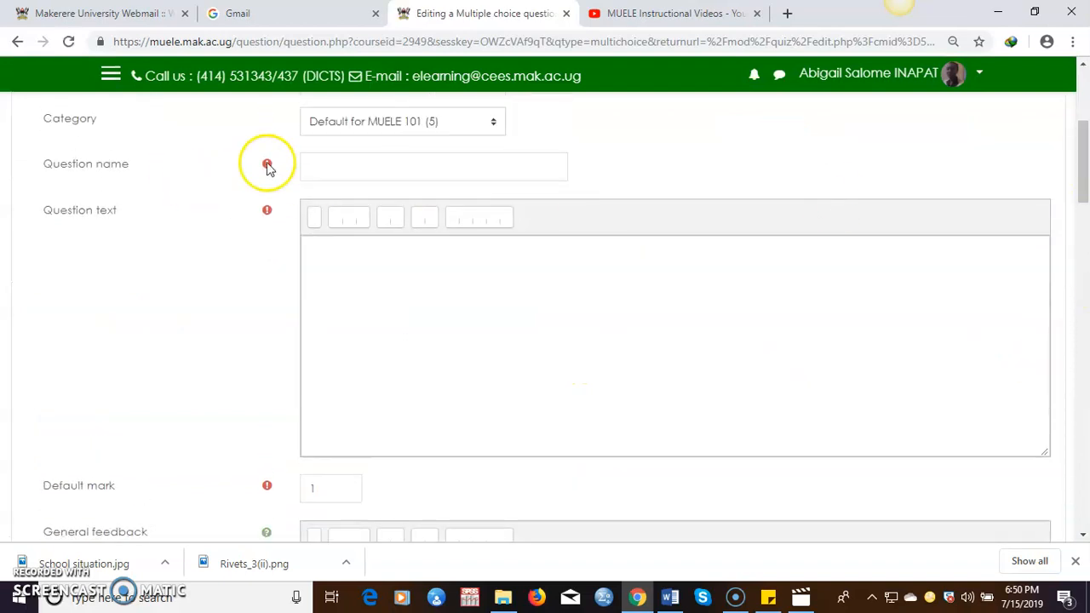
left_click(346, 166)
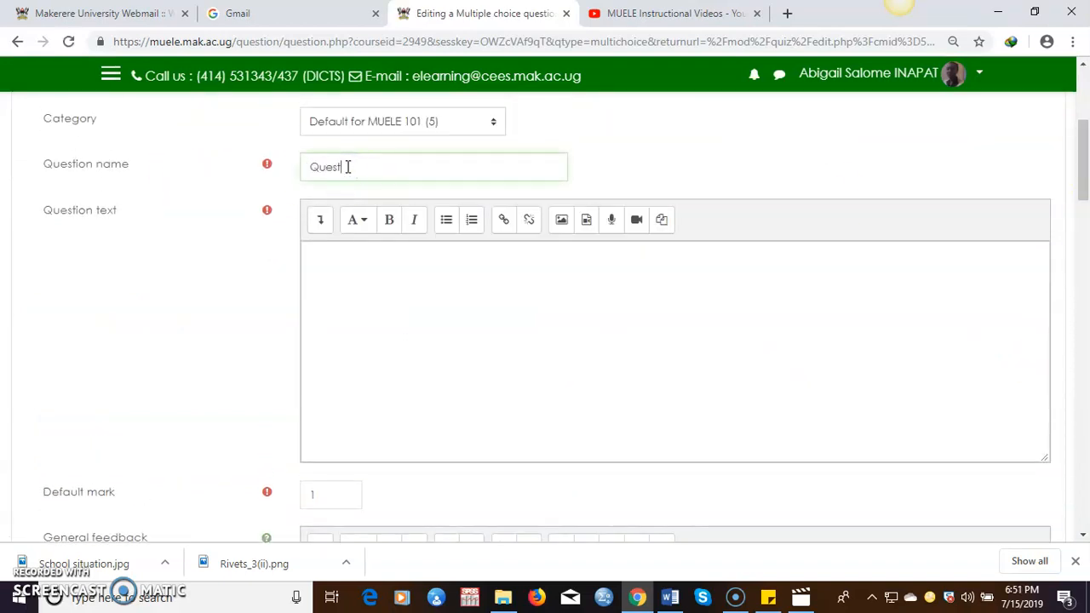
right_click(354, 297)
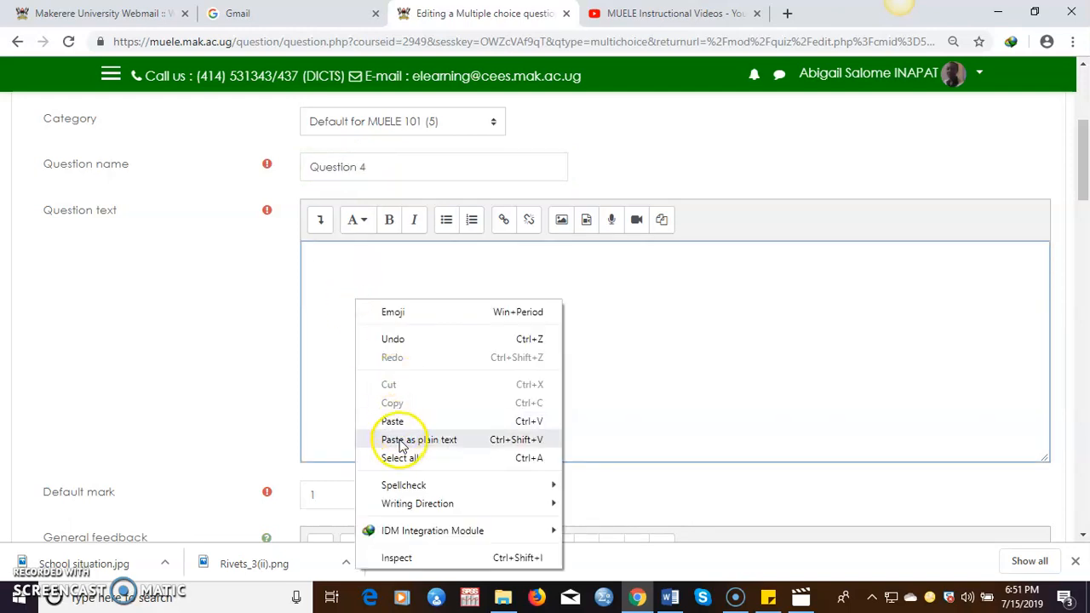
left_click(401, 446)
Delete the "Question text:" prefix so the question text starts with "What is the difference between Performers and Learners?".
left_click(387, 254)
key("BackSpace")
key("BackSpace")
key("BackSpace")
key("BackSpace")
key("BackSpace")
key("BackSpace")
key("BackSpace")
key("BackSpace")
key("BackSpace")
key("BackSpace")
key("BackSpace")
key("BackSpace")
key("BackSpace")
key("BackSpace")
key("BackSpace")
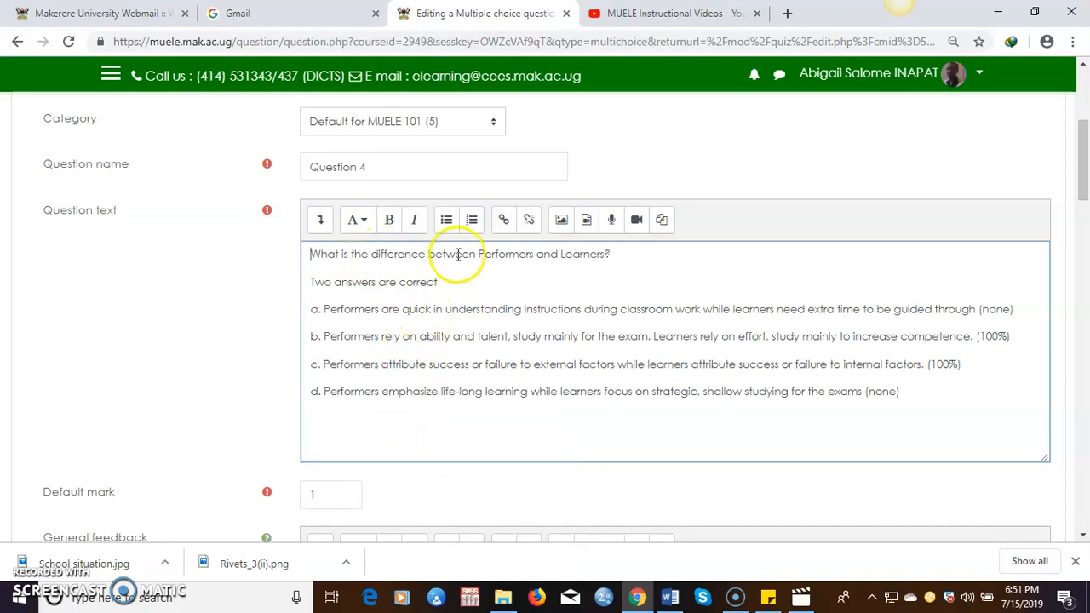
Set the default mark of Question 4 to 4.
left_click_drag(1081, 178, 1083, 199)
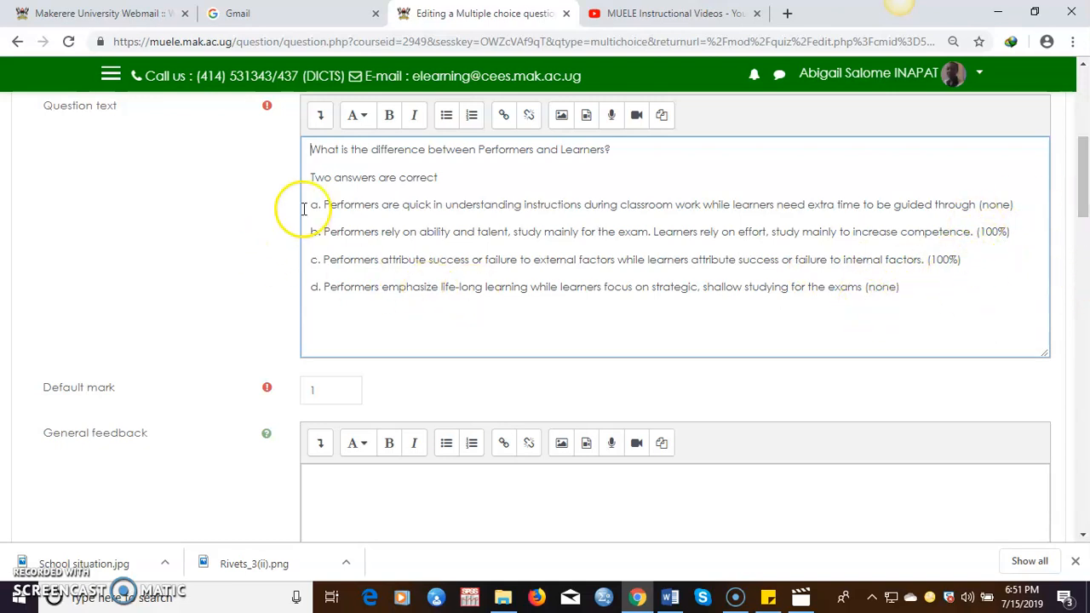
left_click(316, 390)
key("BackSpace")
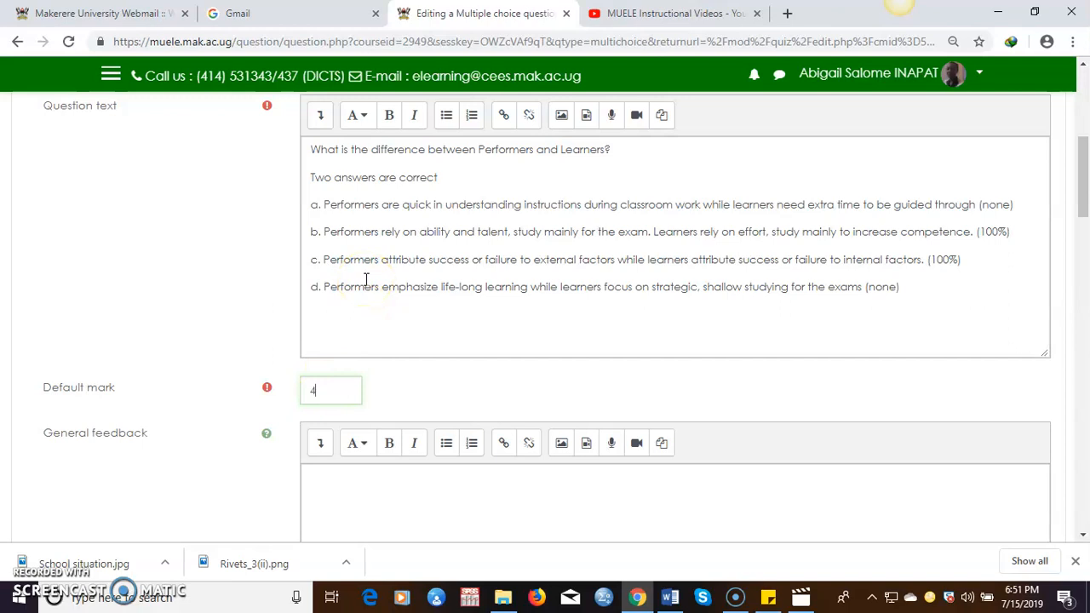
Remove the option a line from the question text and set the question to "Multiple answers allowed".
left_click_drag(313, 205, 1019, 205)
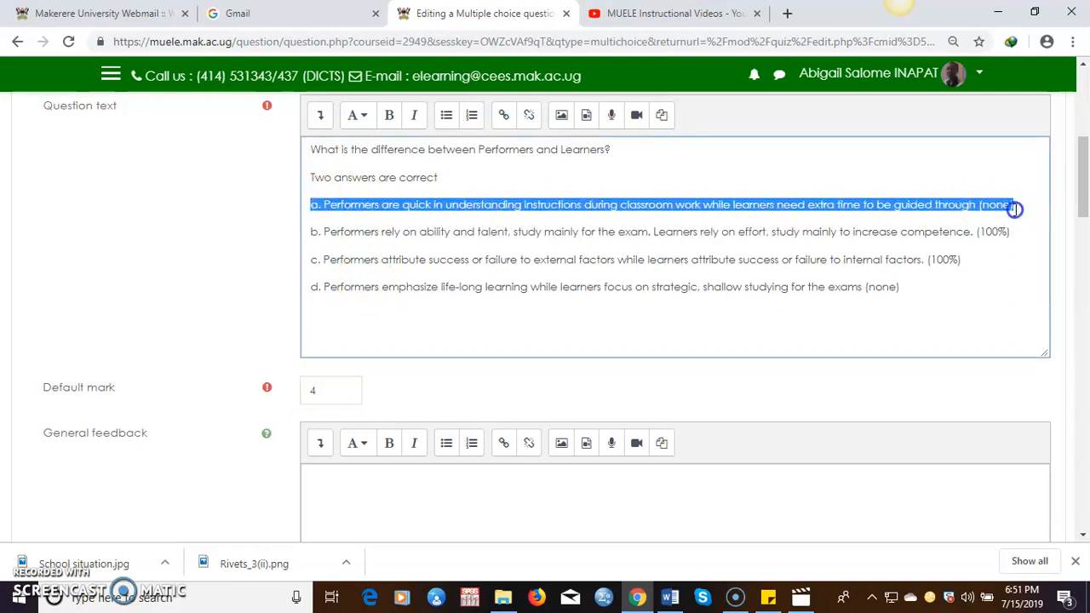
key("BackSpace")
left_click_drag(1083, 213, 1083, 258)
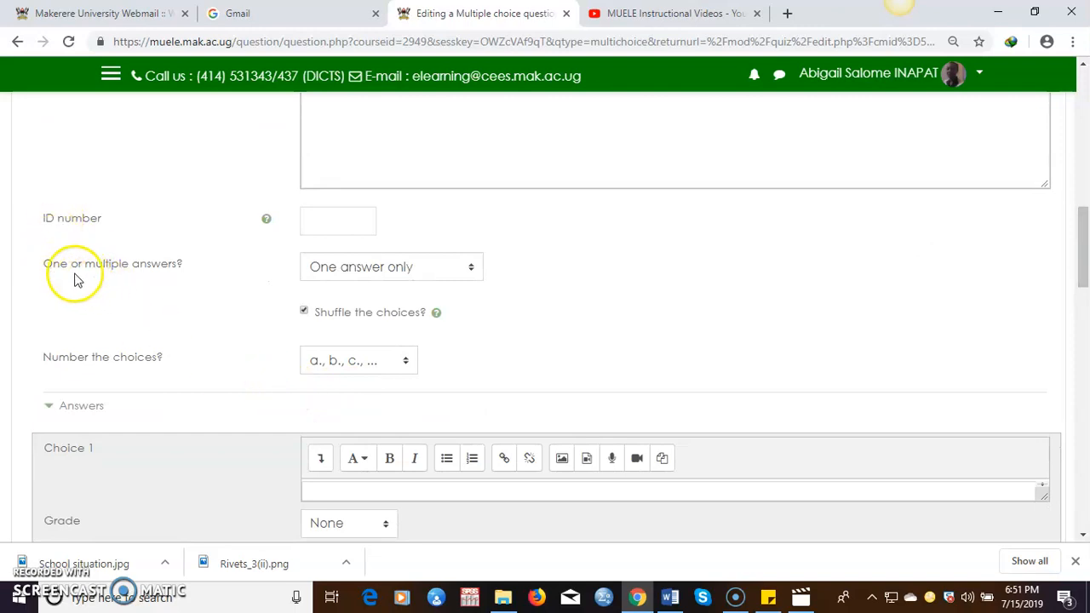
left_click(469, 270)
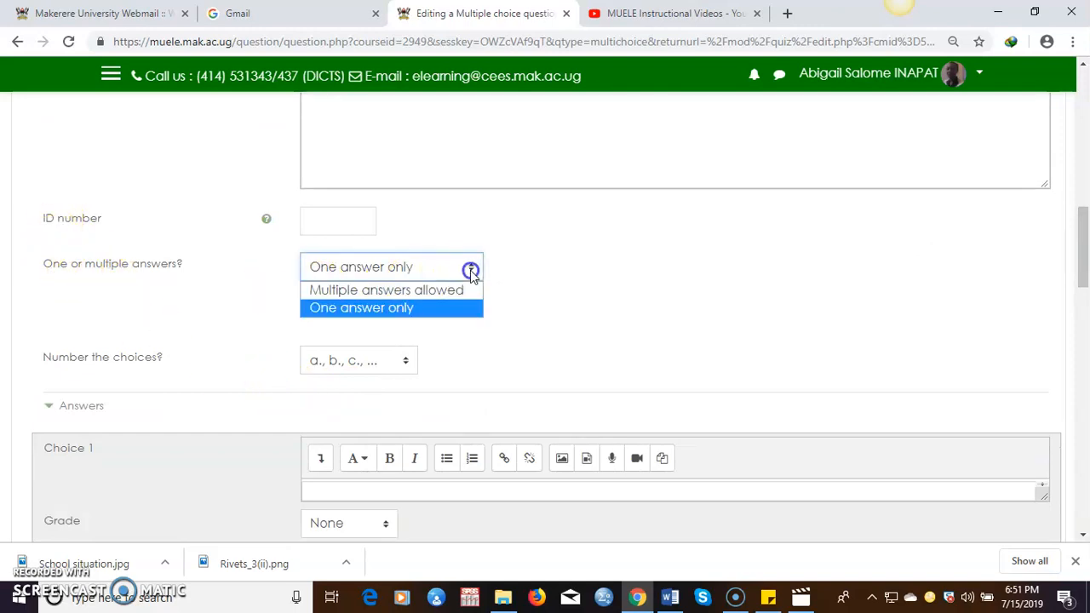
left_click(409, 294)
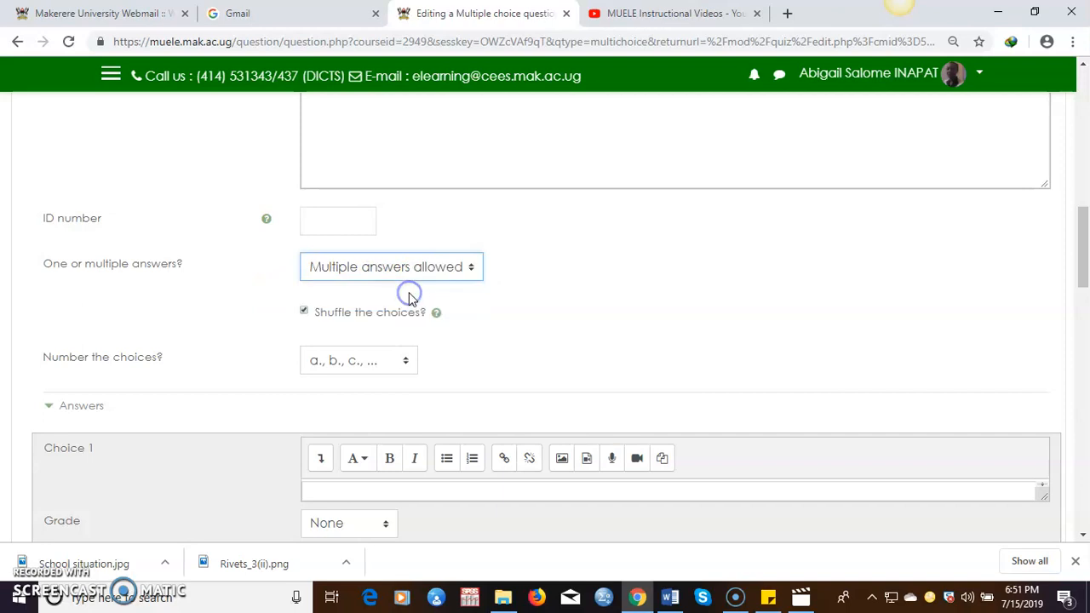
Set the choice numbering to "A., B., C., ..." and paste the copied option a text into Choice 1 as plain text.
left_click(408, 362)
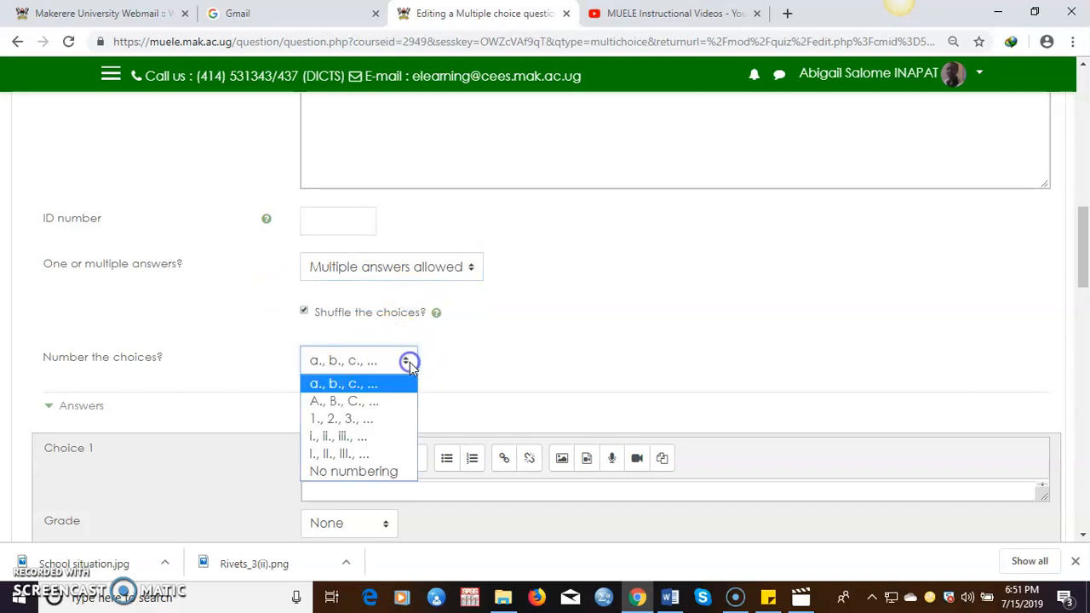
left_click(353, 402)
left_click_drag(1085, 268, 1078, 304)
left_click(372, 278)
right_click(372, 278)
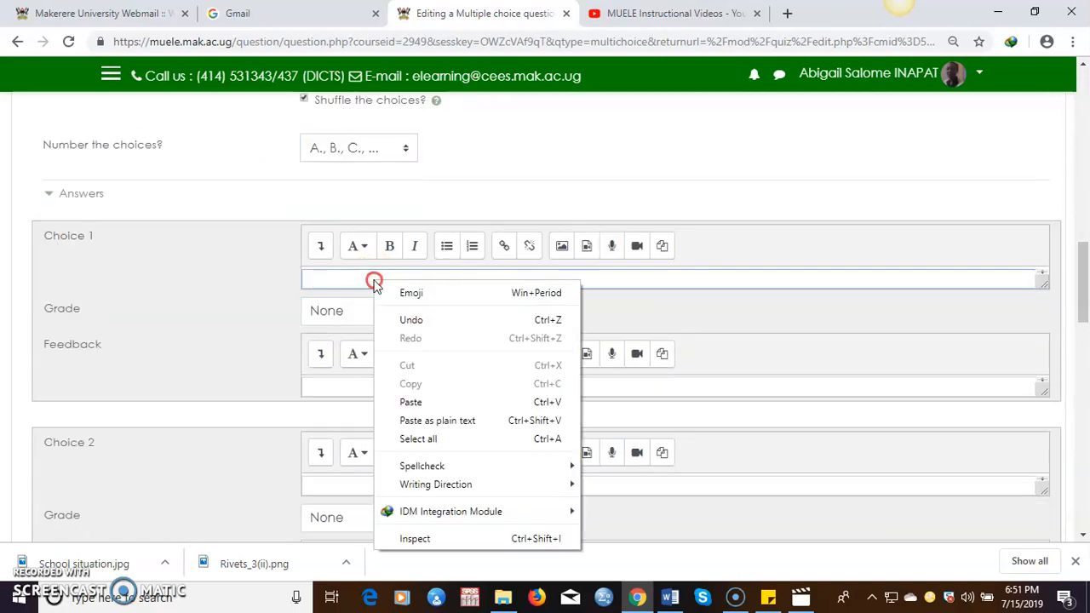
left_click(438, 420)
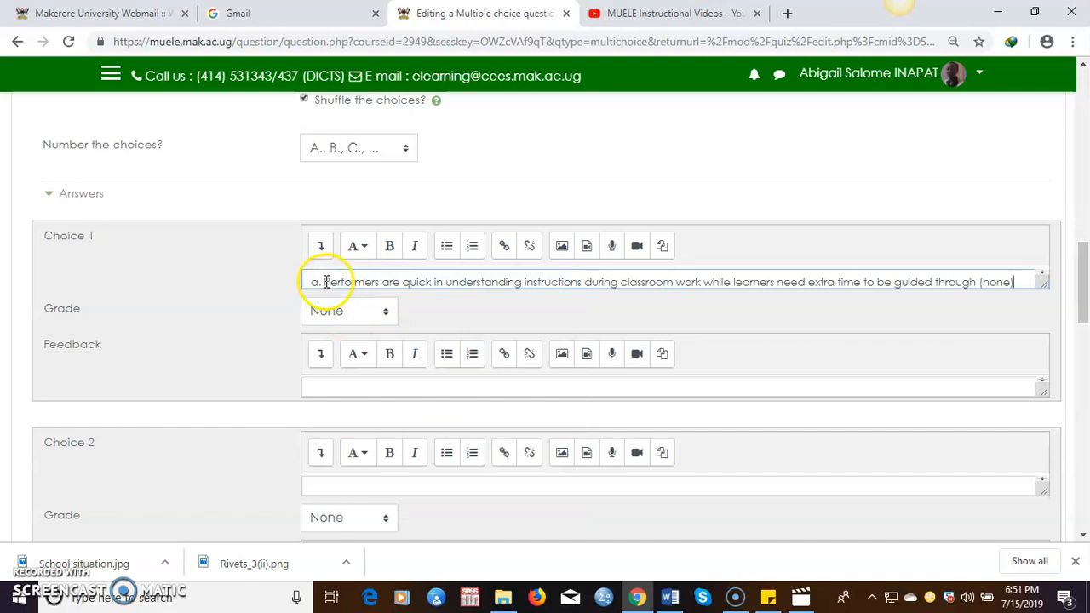
Remove the "a." prefix and the "(none)" suffix from the Choice 1 text.
key("BackSpace")
key("BackSpace")
key("BackSpace")
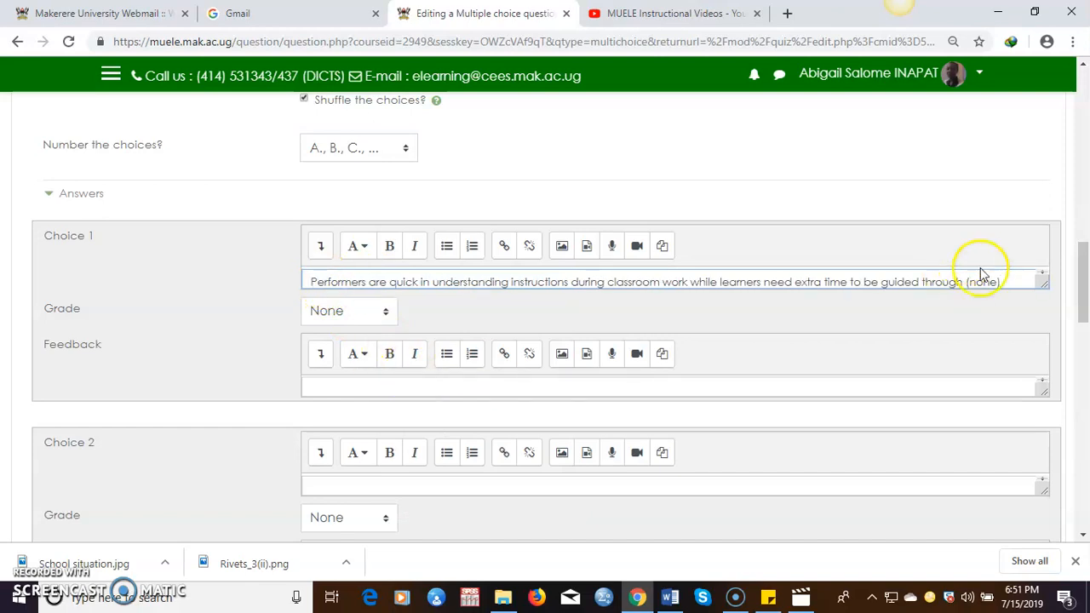
key("BackSpace")
key("BackSpace")
key("BackSpace")
key("BackSpace")
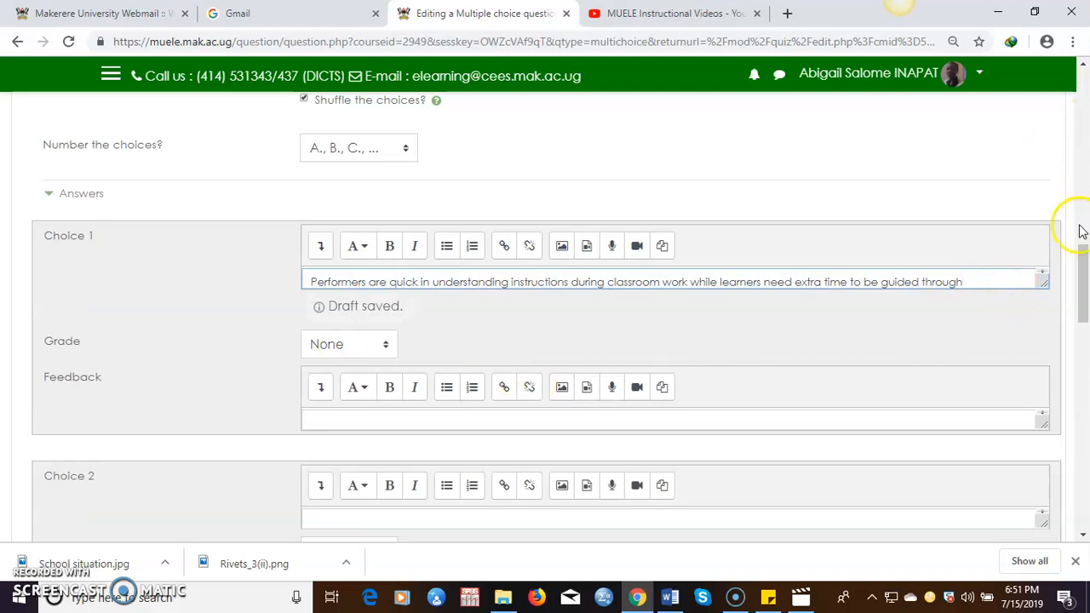
Cut the option b line from the question text and remove the empty lines left there.
left_click_drag(1082, 250, 1082, 141)
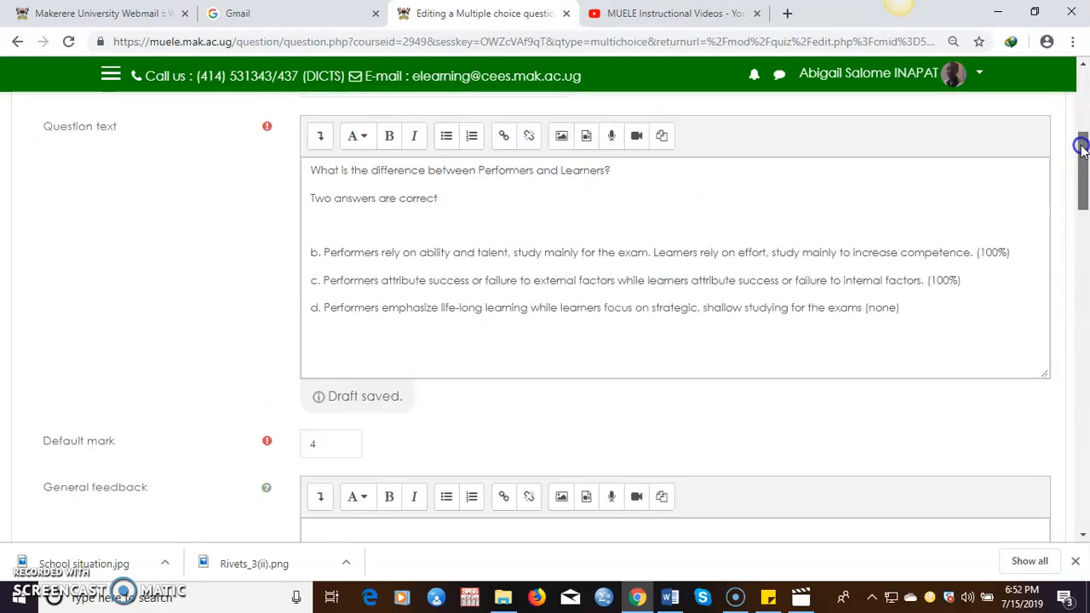
left_click_drag(306, 252, 1005, 253)
key("ctrl+c")
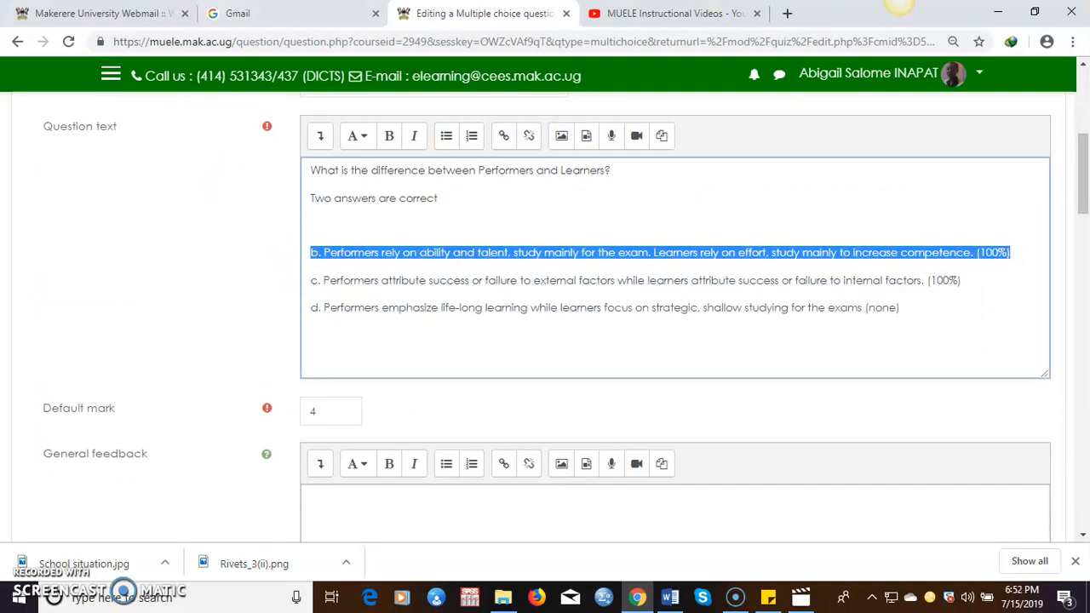
key("Delete")
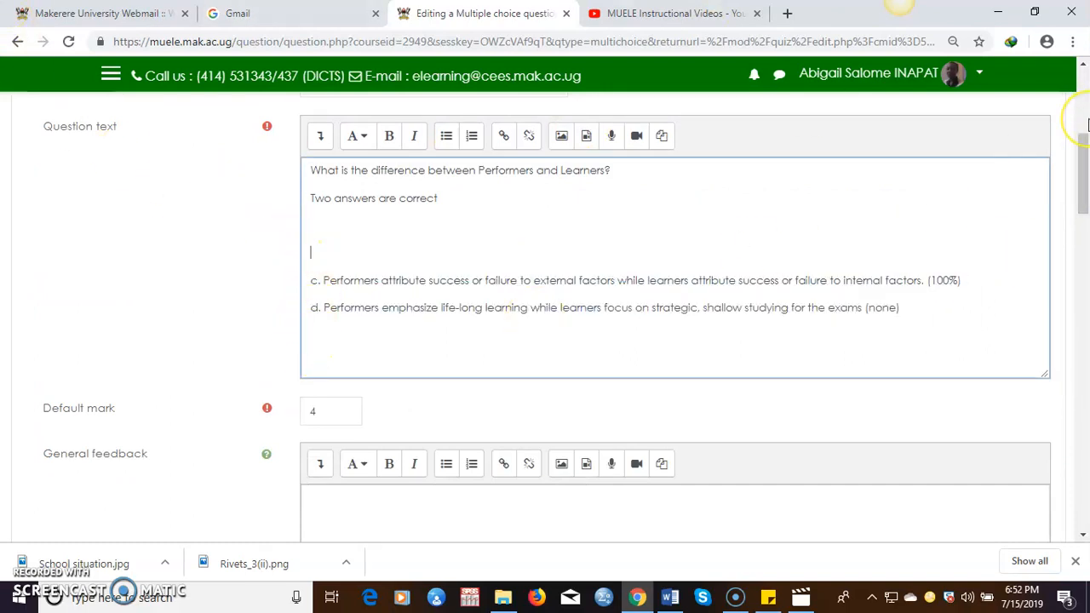
key("BackSpace")
key("BackSpace")
Paste option b into Choice 2 as plain text, strip its "b." prefix and "(100%)" suffix, and set its grade to 100%.
left_click_drag(1085, 162, 1080, 315)
right_click(331, 300)
left_click(406, 440)
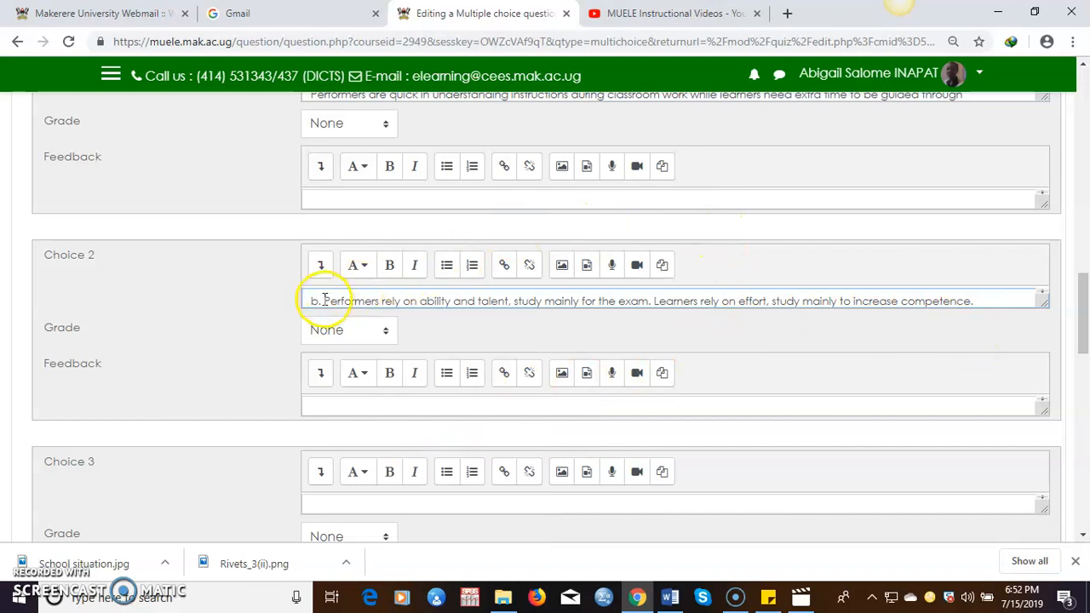
key("BackSpace")
key("BackSpace")
key("BackSpace")
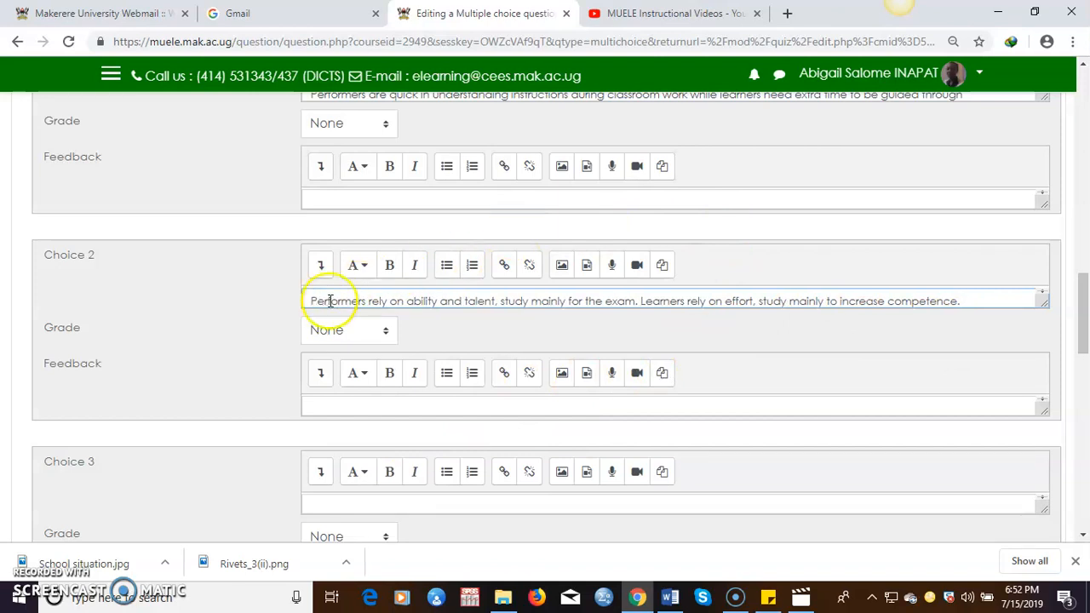
left_click(384, 332)
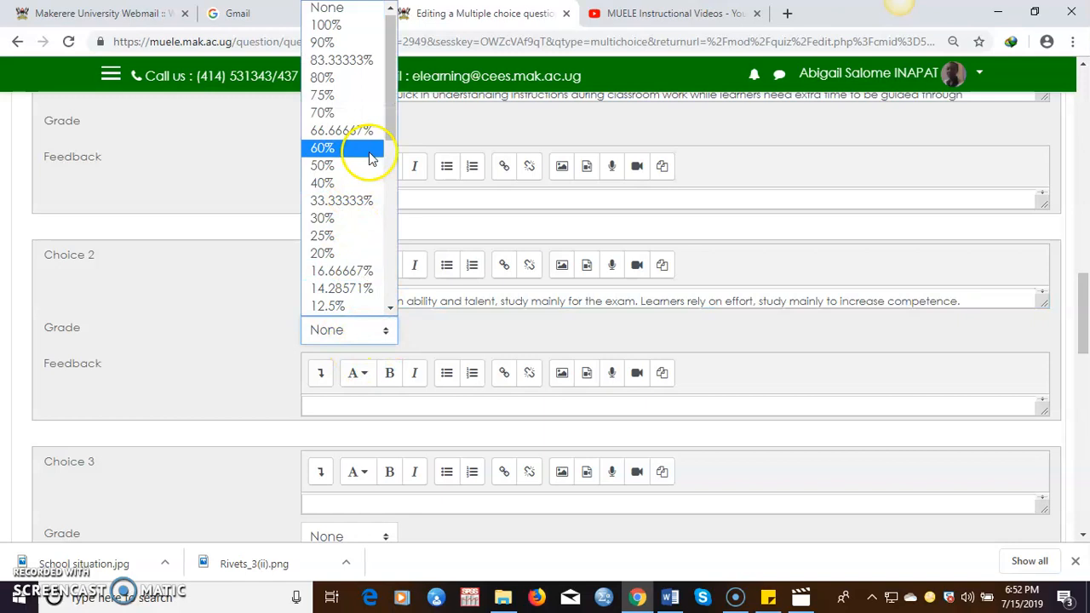
left_click(330, 24)
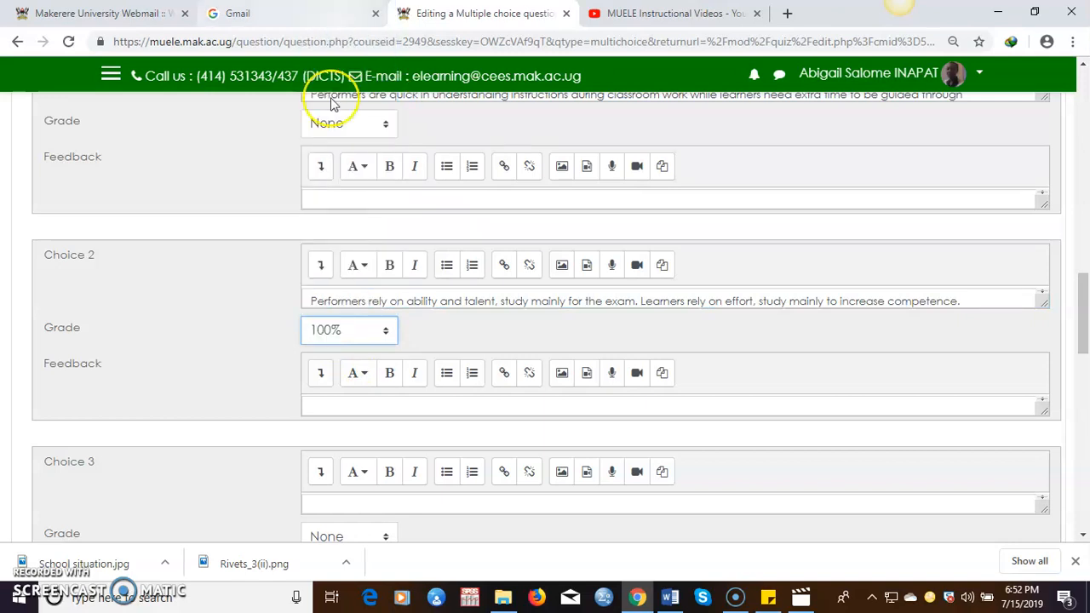
Cut the option c line, about external and internal factors, from the question text.
left_click_drag(1079, 341, 1085, 195)
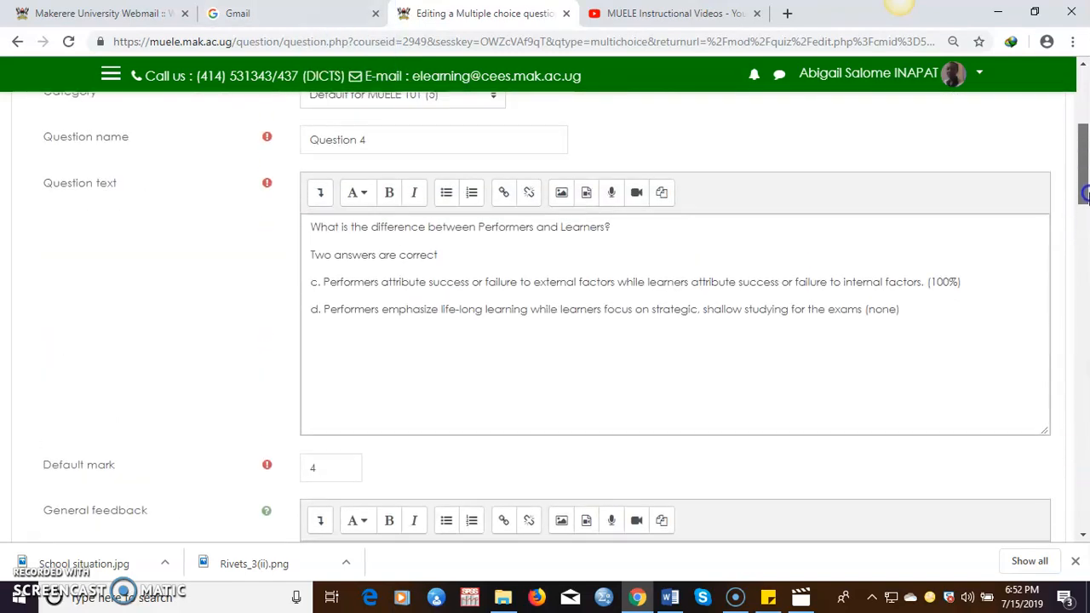
left_click_drag(961, 282, 310, 288)
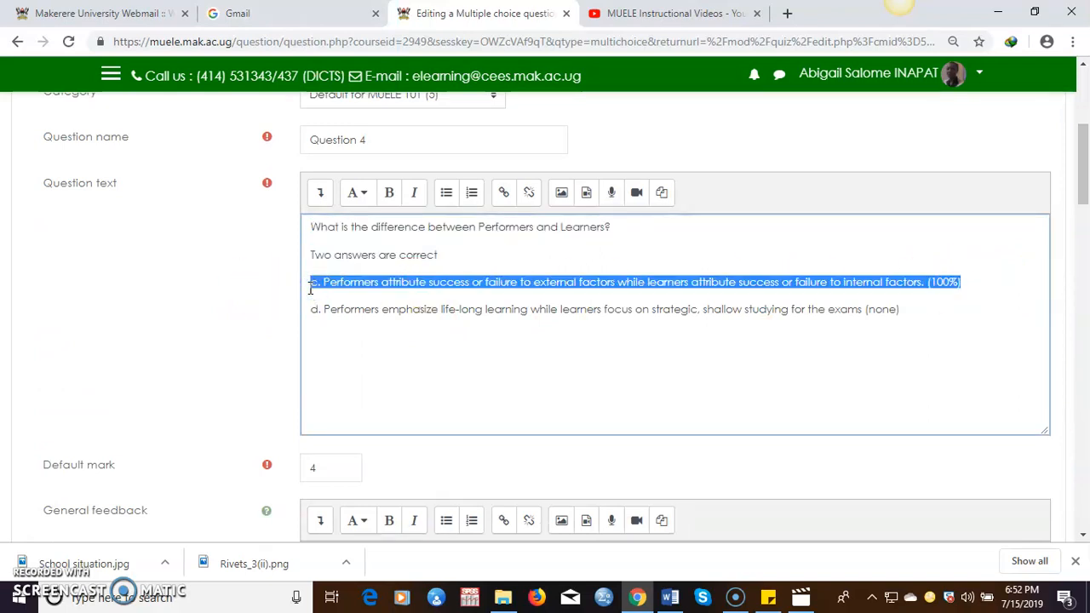
key("BackSpace")
key("BackSpace")
Paste option c into Choice 3 as plain text, strip its "c." prefix and "(100%)" suffix, and set its grade to 100%.
left_click_drag(1077, 166, 1083, 243)
left_click_drag(1081, 291, 1085, 349)
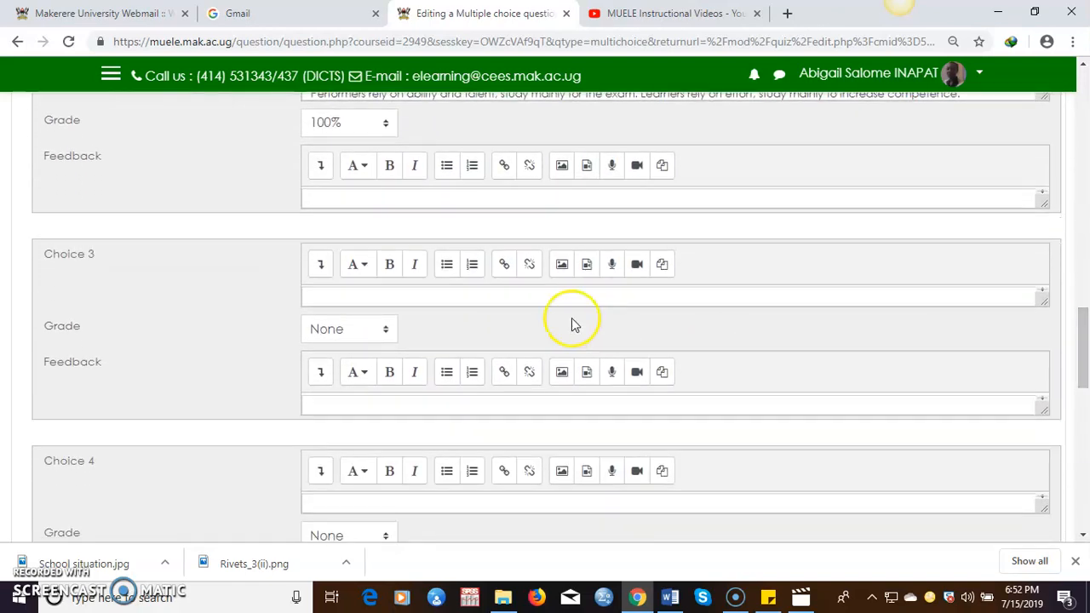
right_click(410, 295)
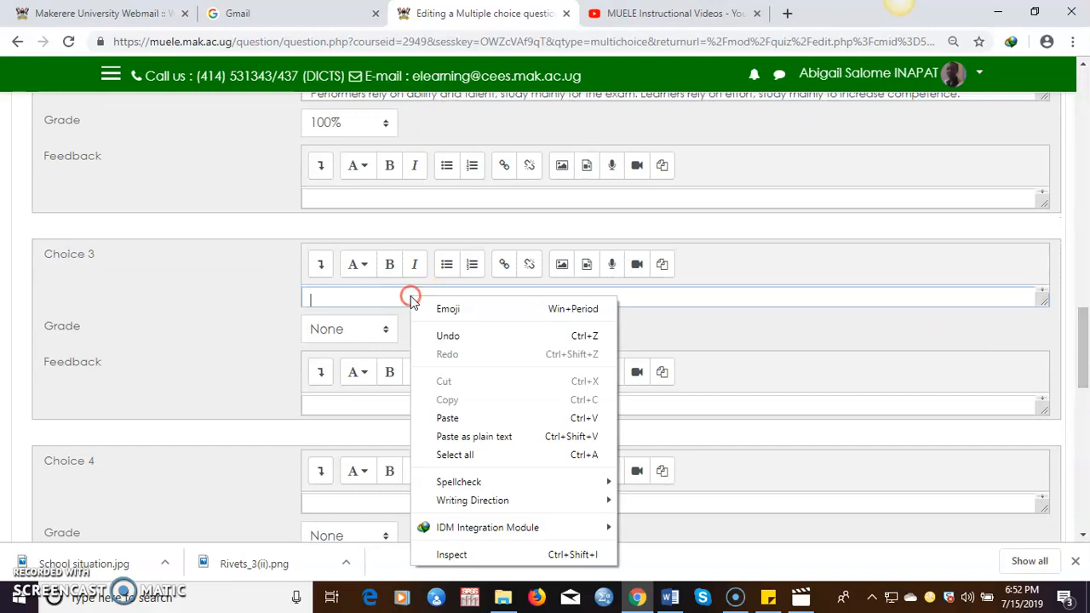
left_click(473, 440)
left_click(325, 301)
key("BackSpace")
key("BackSpace")
key("BackSpace")
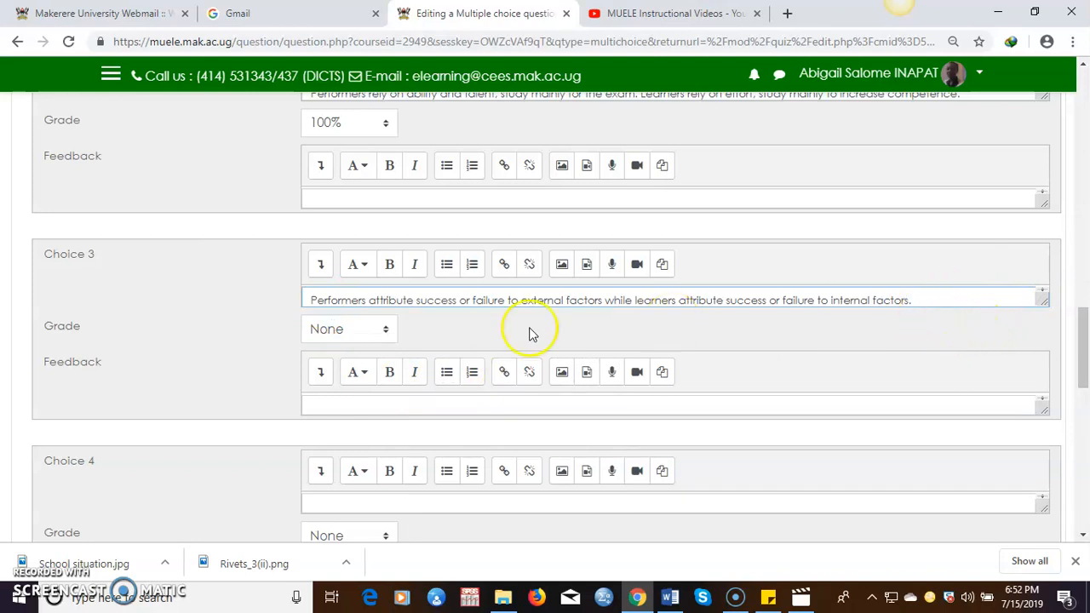
left_click(385, 331)
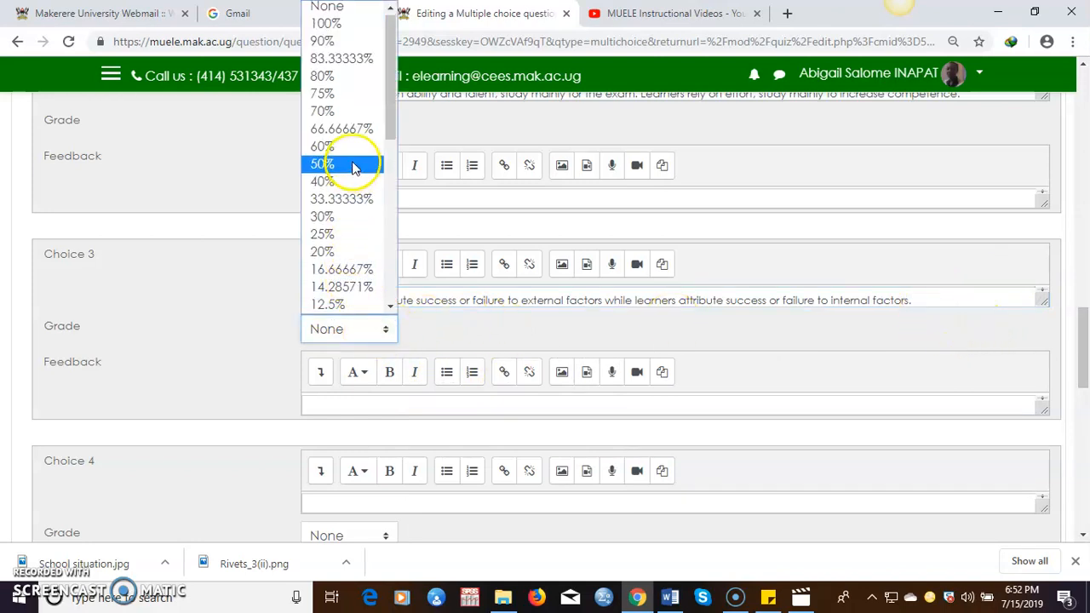
left_click(327, 25)
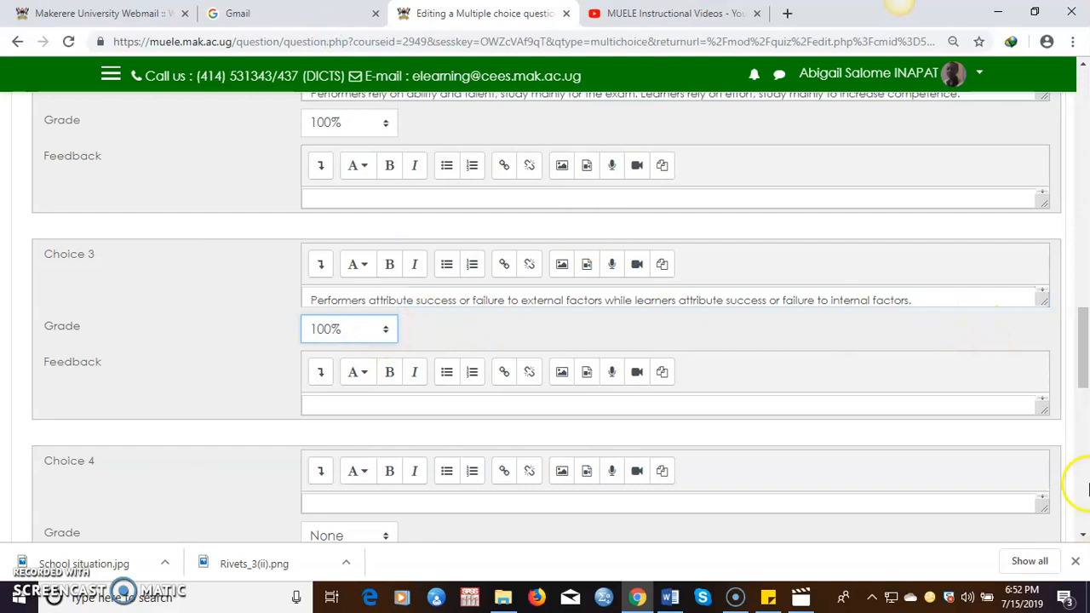
Cut the option d line from the question text so it ends with "Two answers are correct".
left_click_drag(1080, 360, 1080, 181)
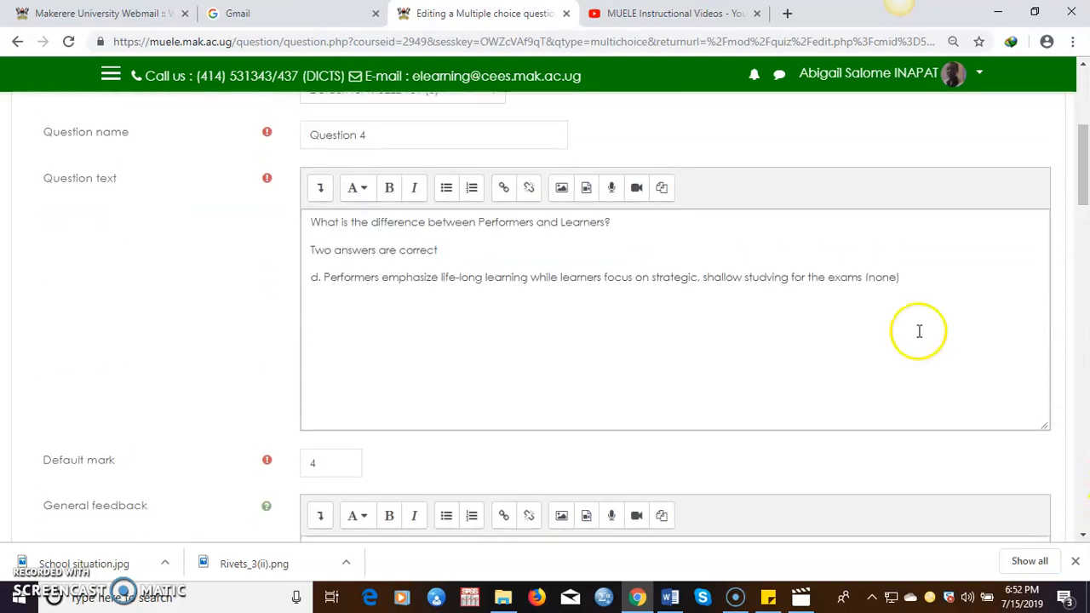
left_click(506, 315)
left_click_drag(900, 278, 319, 272)
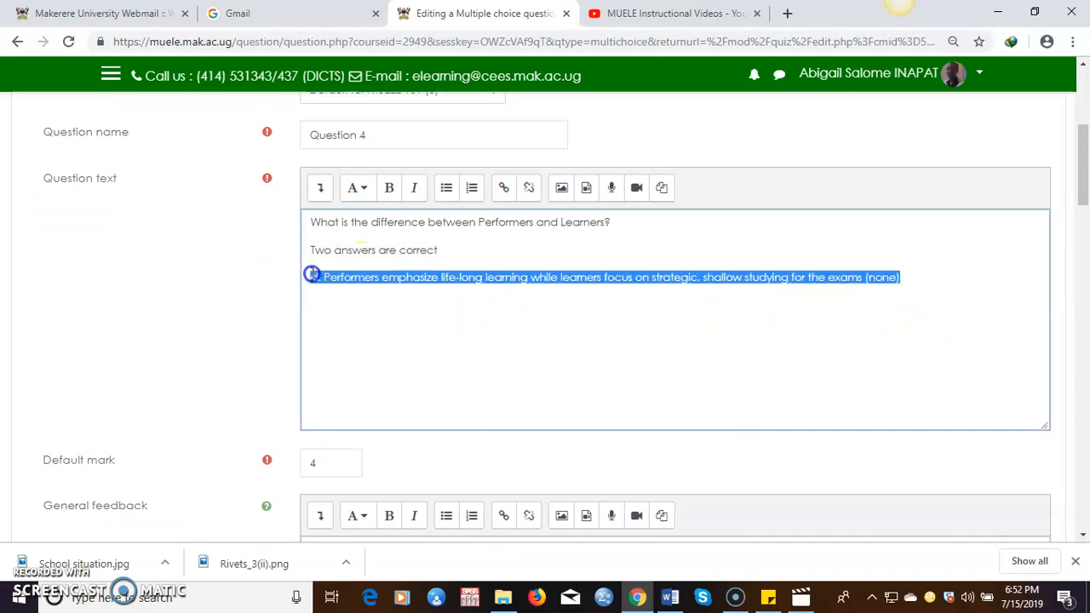
key("BackSpace")
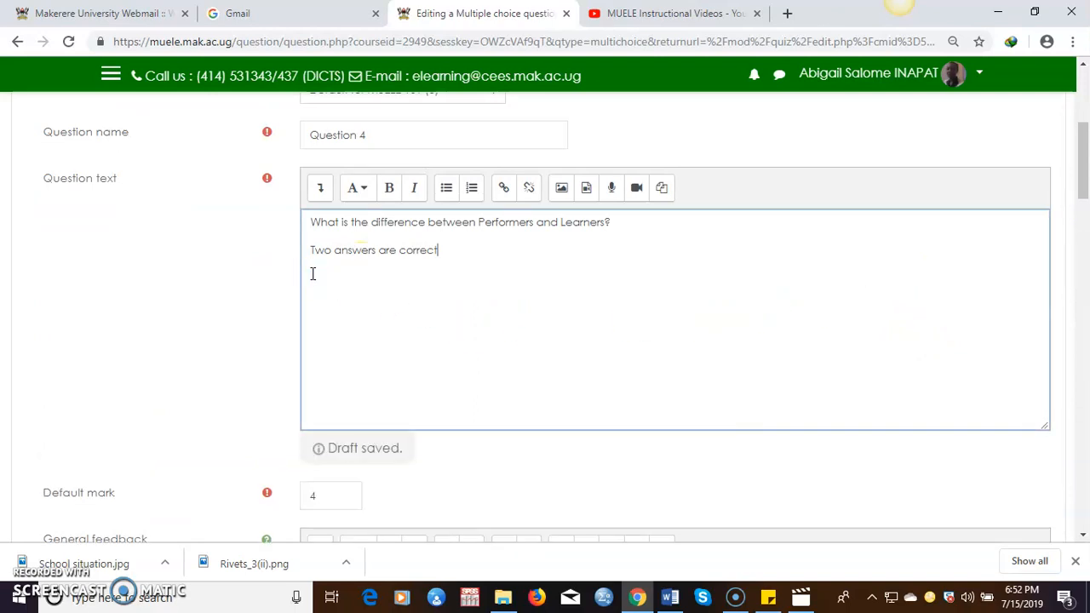
Paste option d into Choice 4 as plain text and strip its "d." prefix and "(none)" suffix.
left_click_drag(1082, 145, 1083, 382)
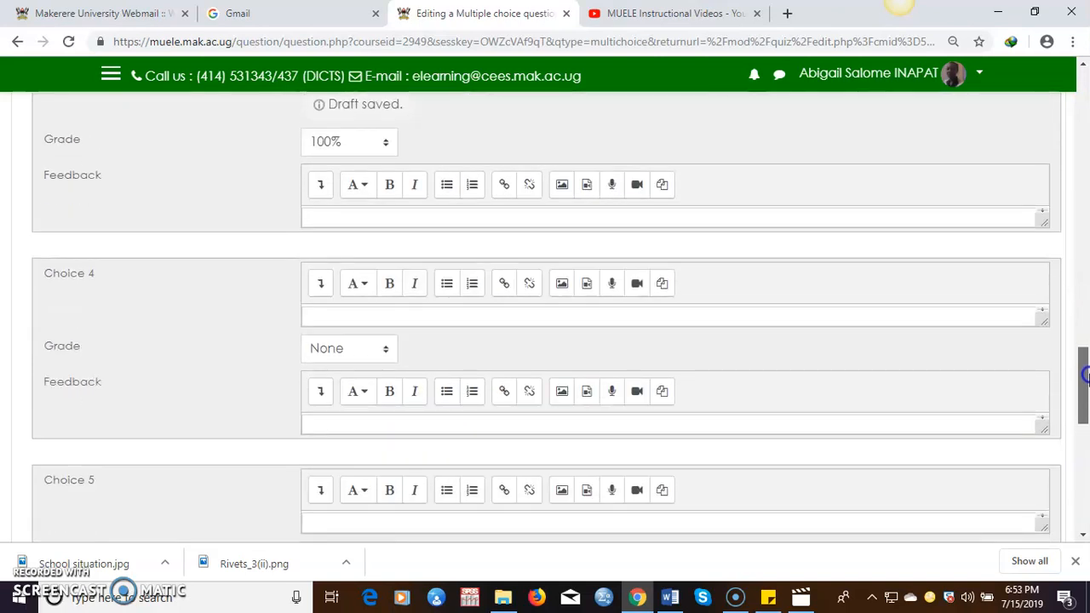
left_click(380, 313)
right_click(381, 313)
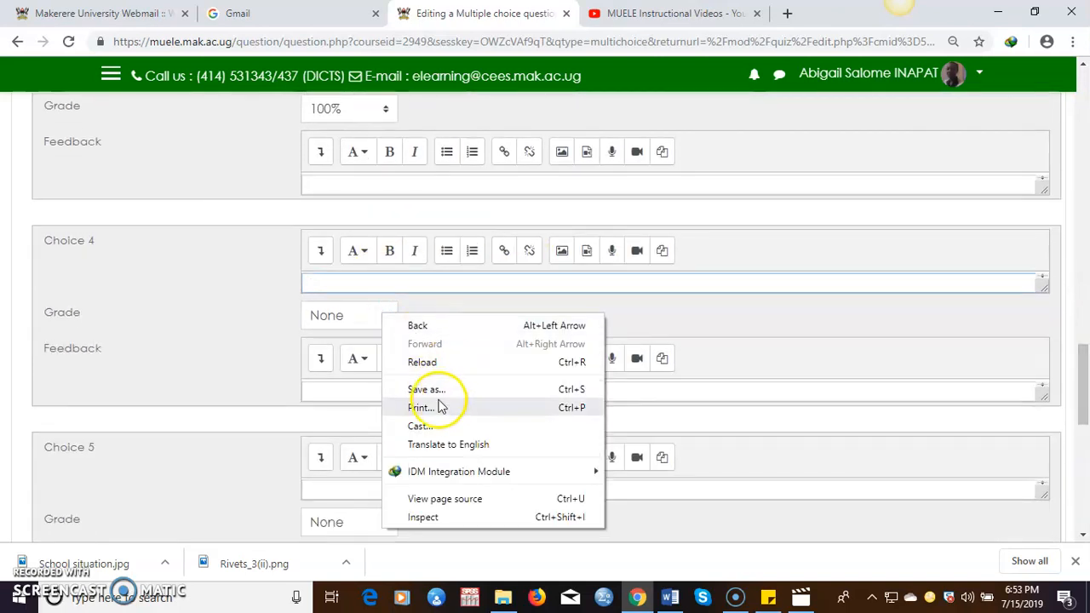
left_click(334, 287)
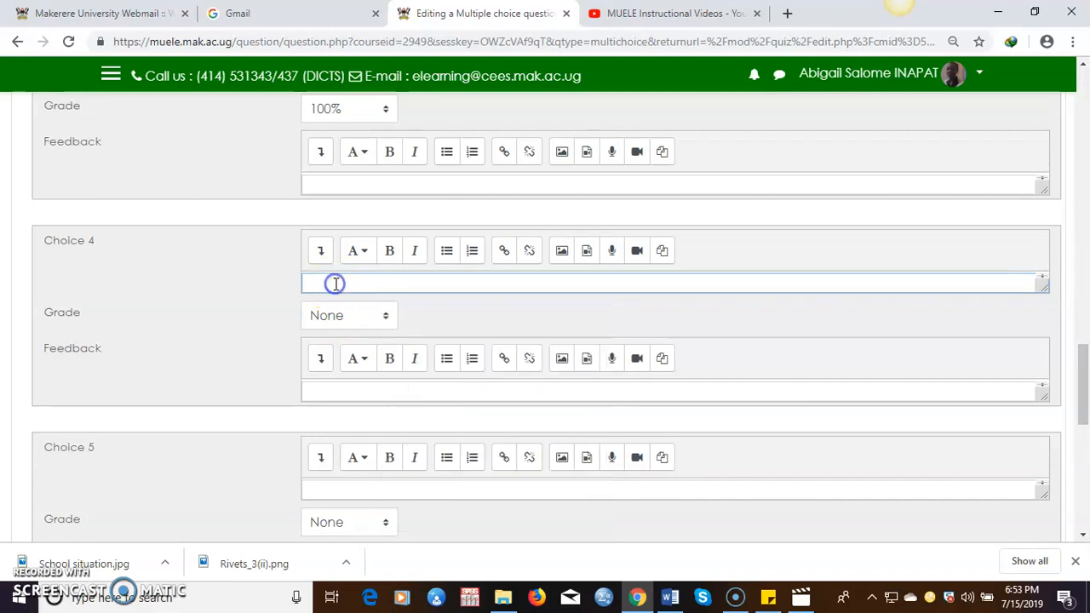
right_click(332, 283)
left_click(383, 423)
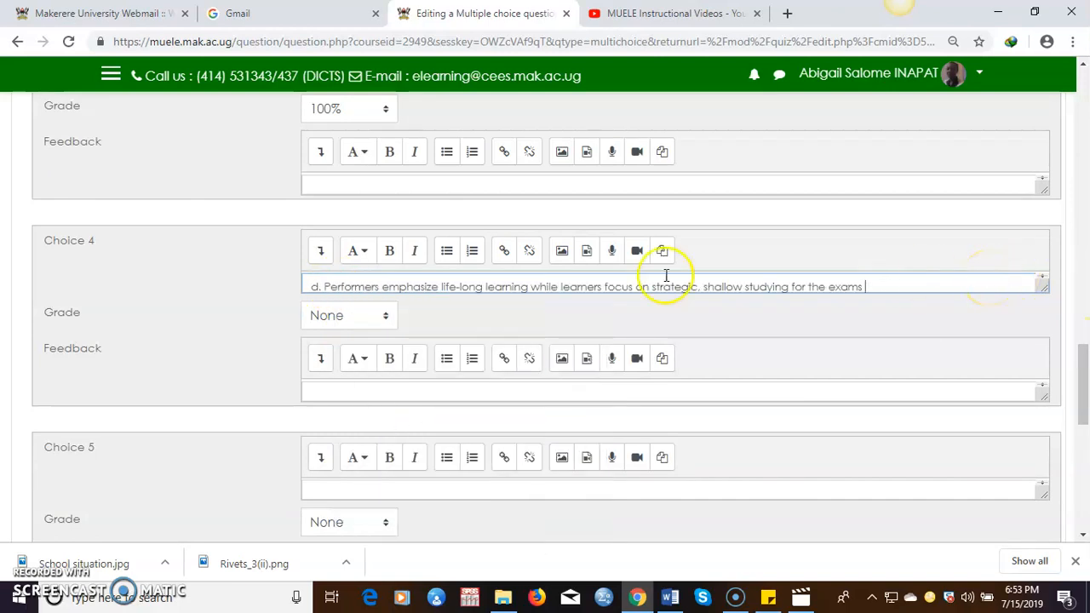
key("BackSpace")
key("BackSpace")
key("BackSpace")
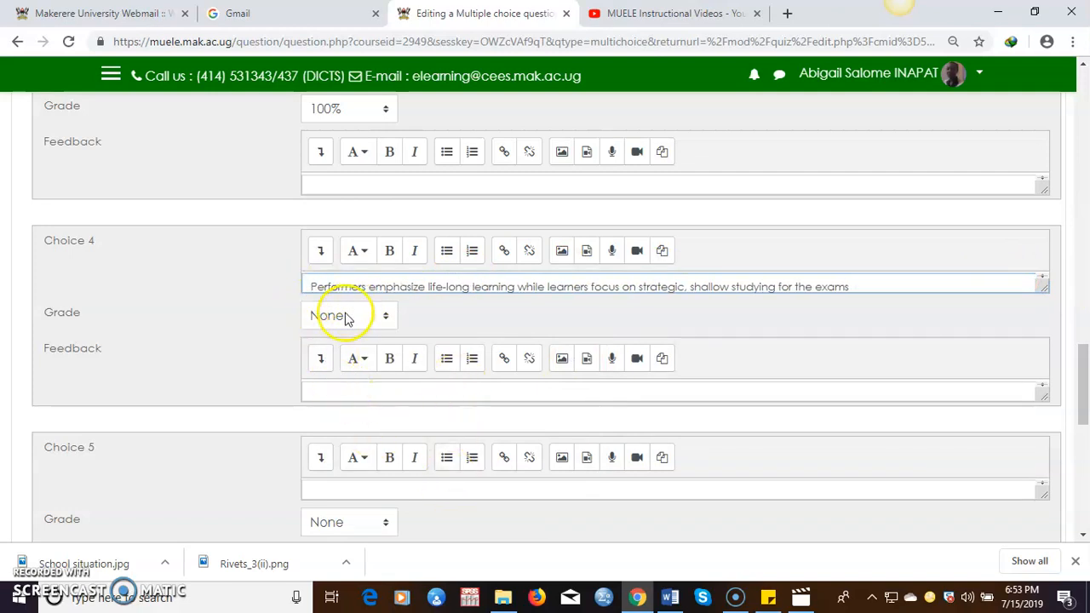
Try to save the question, and change the grades of Choice 2 and Choice 3 to 50% each.
left_click_drag(1082, 403, 1079, 479)
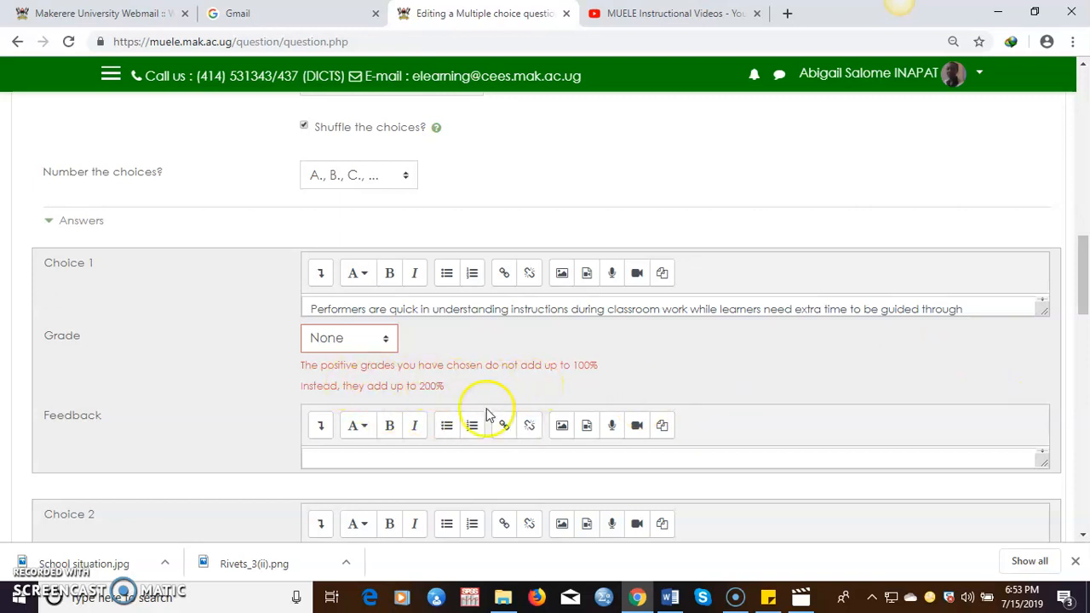
left_click_drag(1082, 272, 1083, 315)
left_click(385, 315)
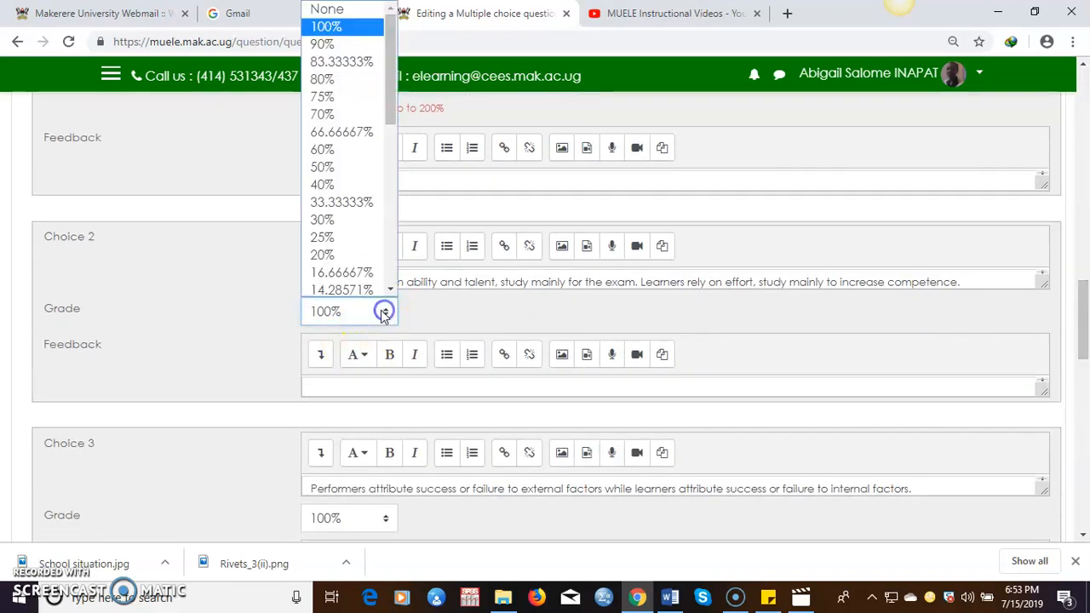
left_click(330, 168)
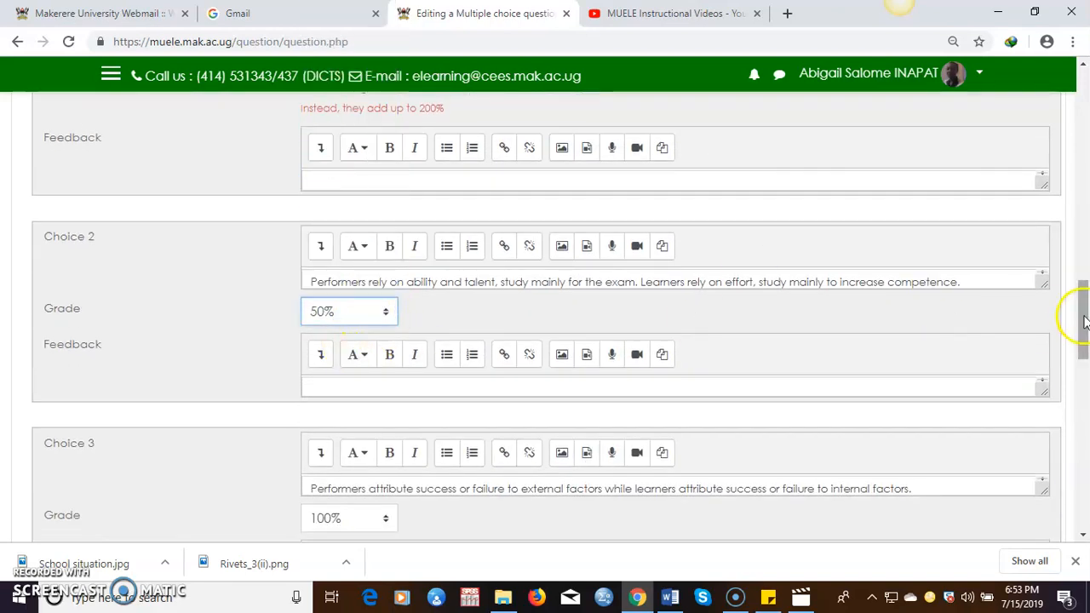
left_click_drag(1083, 311, 1081, 383)
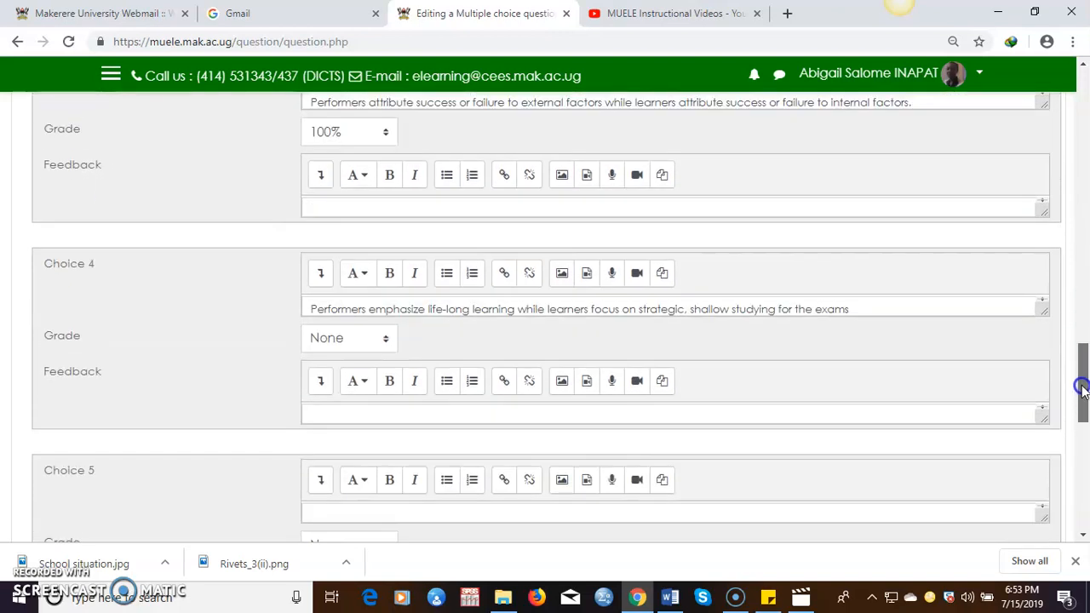
left_click(384, 133)
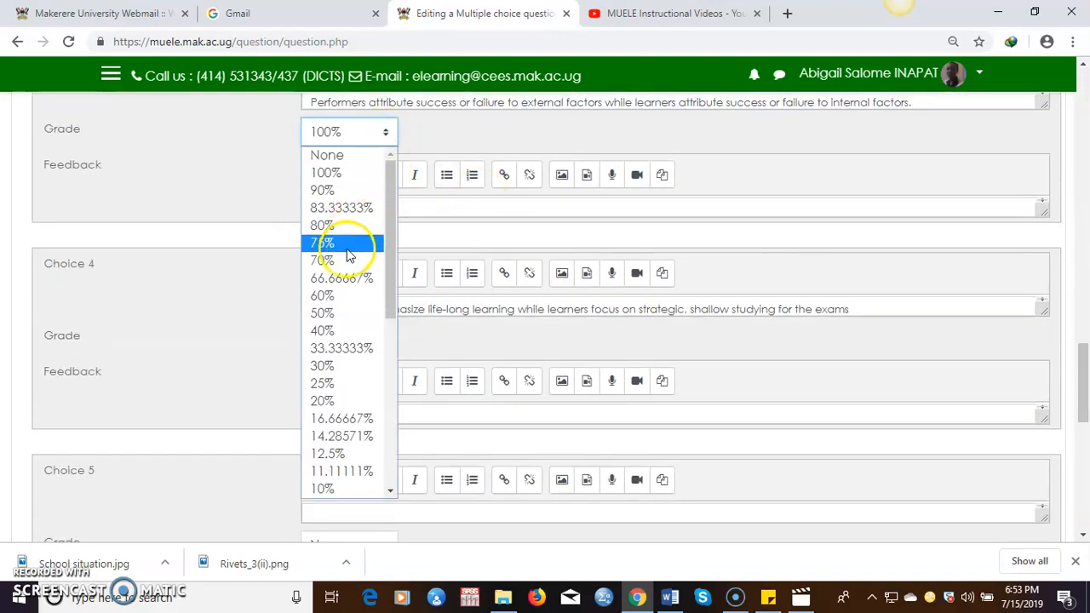
left_click(334, 313)
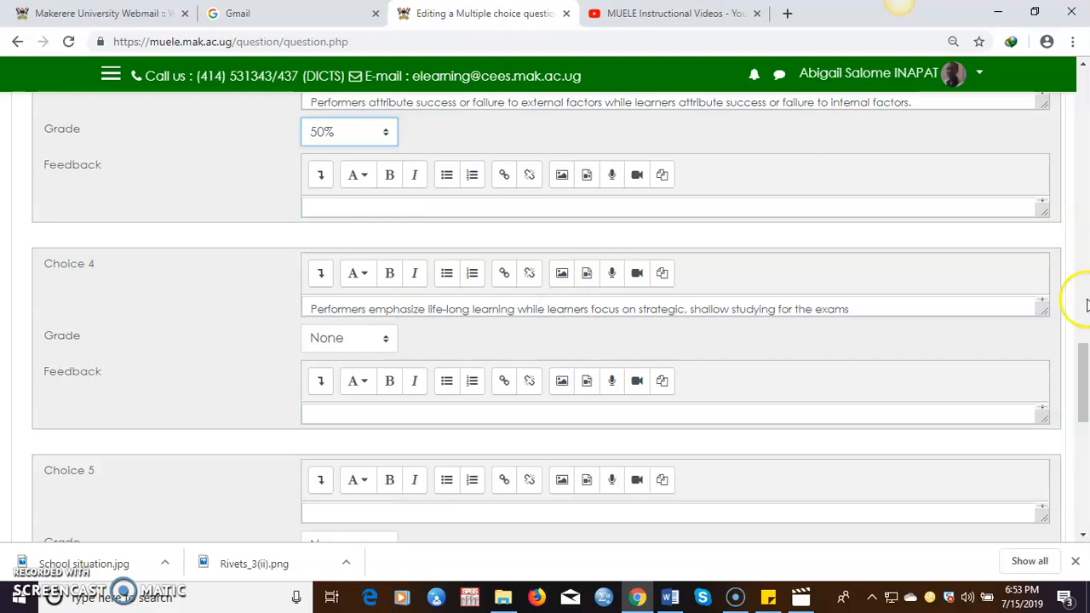
Save the changes to Question 4 and return to the question list of the MUELE Practice Quiz.
left_click_drag(1085, 360, 1084, 444)
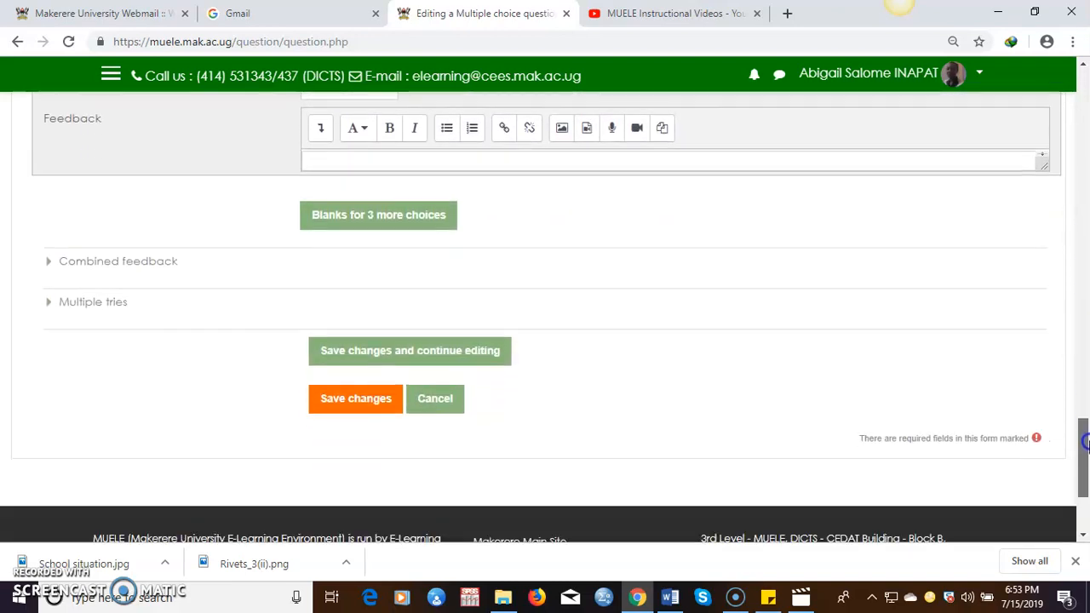
left_click(347, 398)
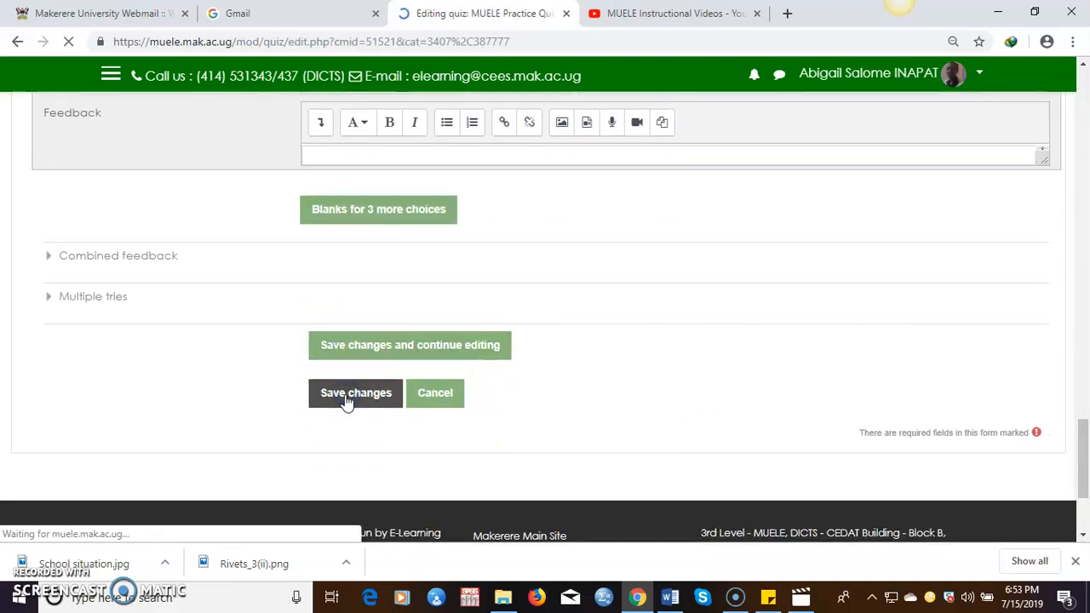
left_click_drag(1084, 243, 1083, 303)
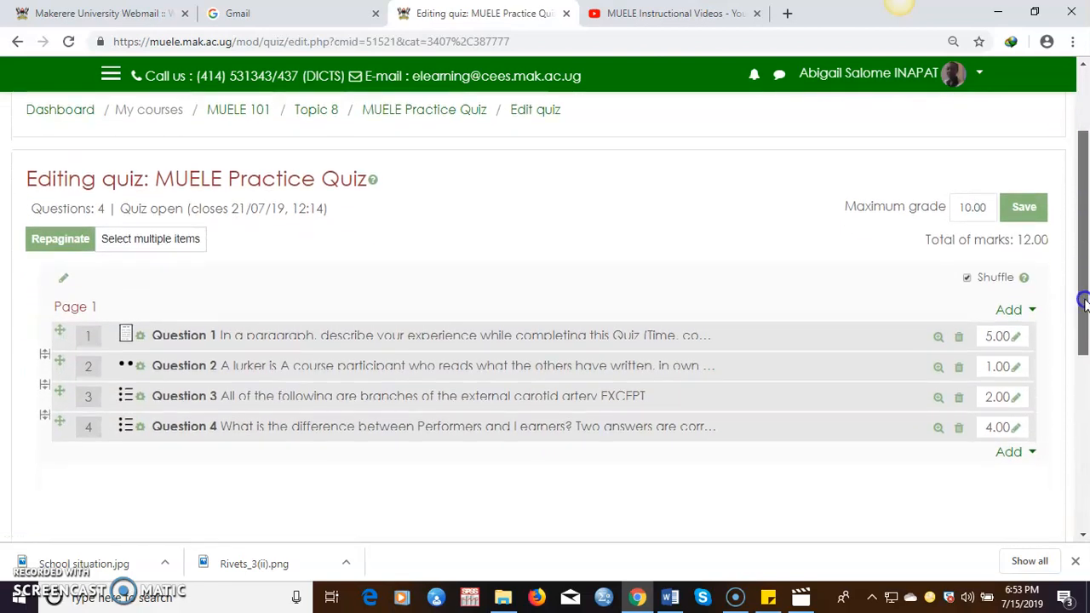